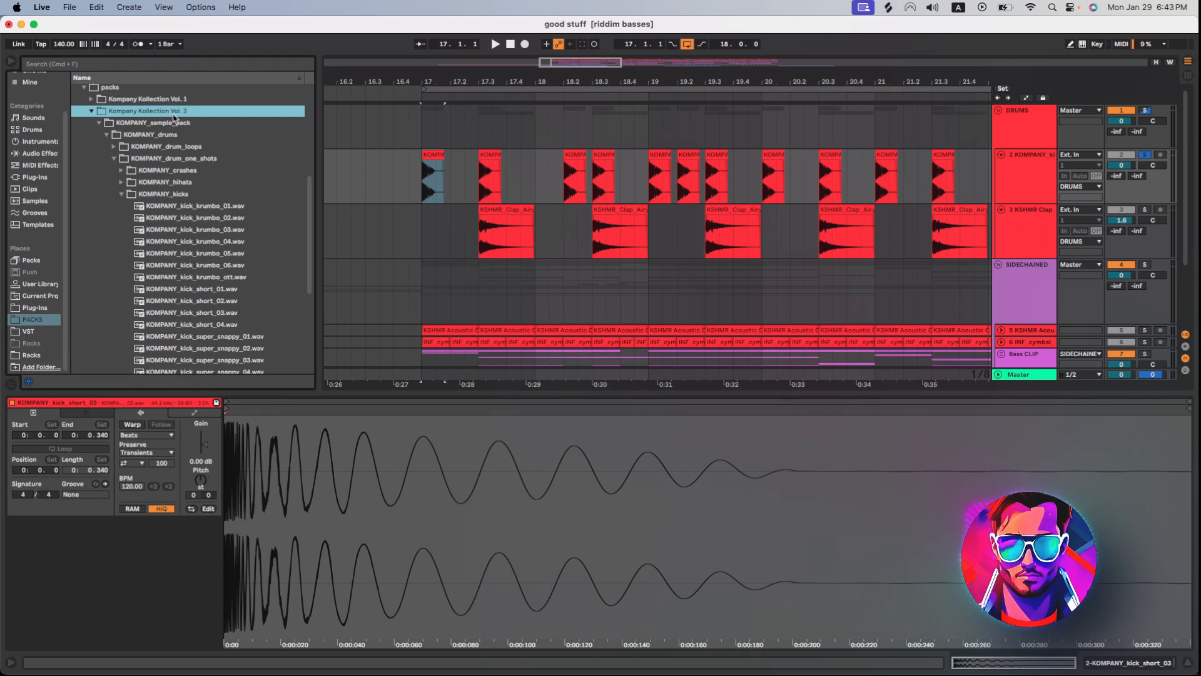
Locate KOMPANY_kick_short_03.wav in the sample library and audition the kick track from bar 17.
left_click(201, 313)
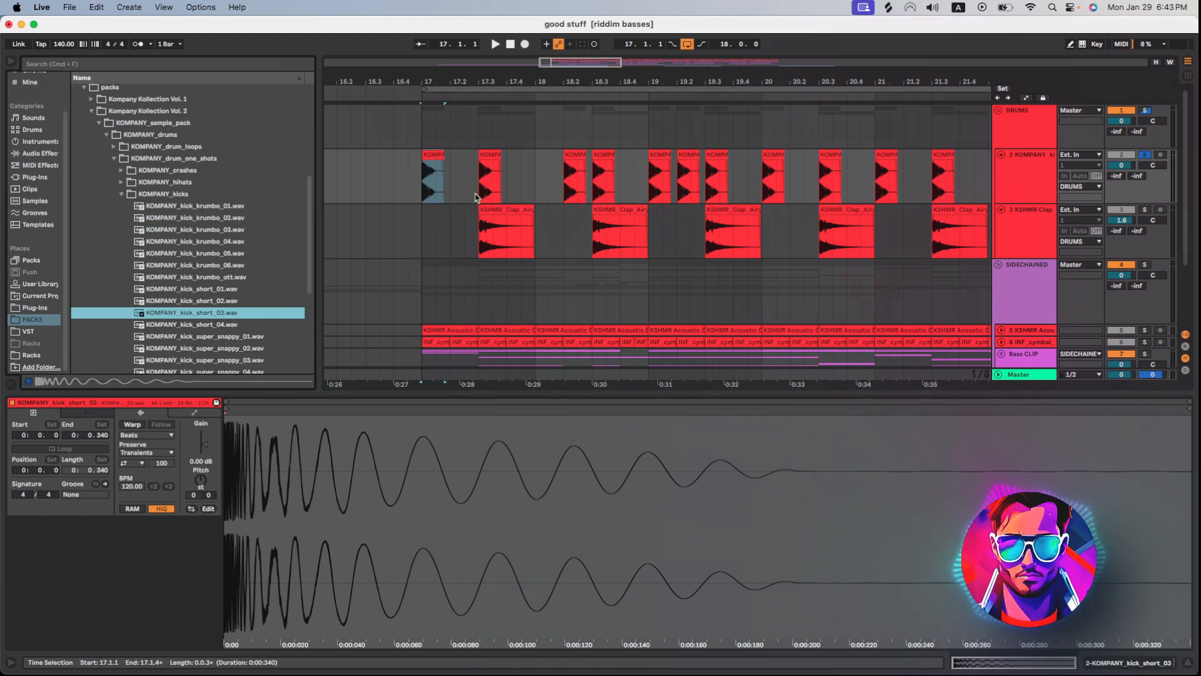
left_click(415, 187)
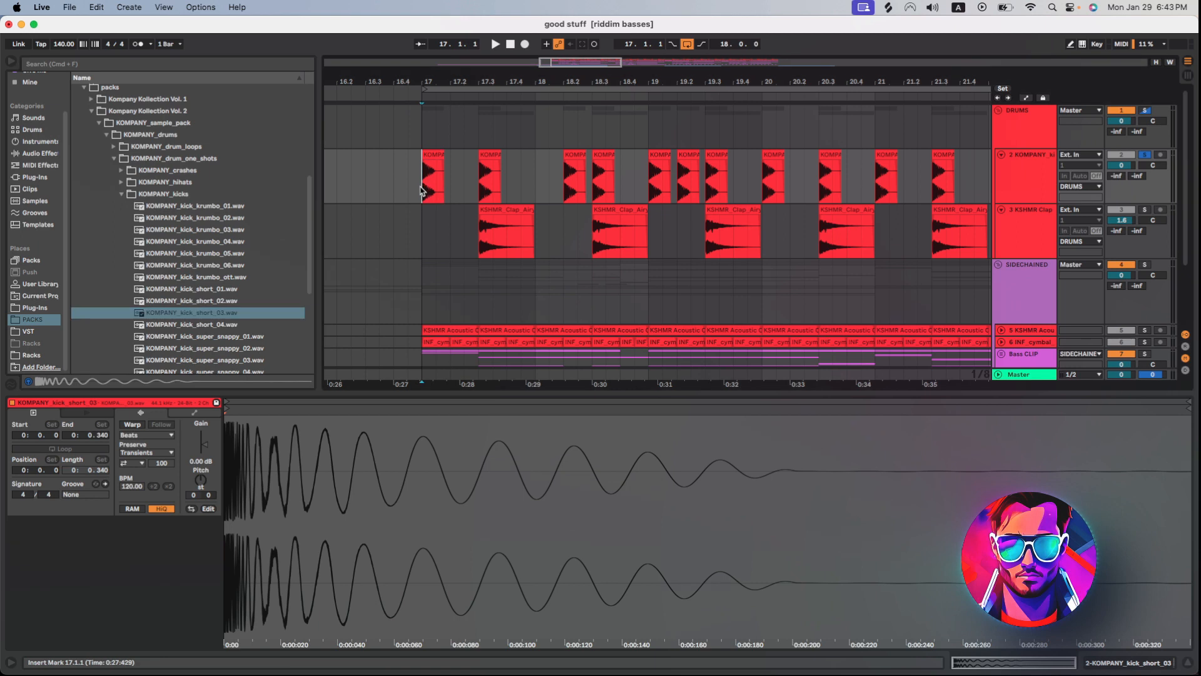
key("space")
key("space")
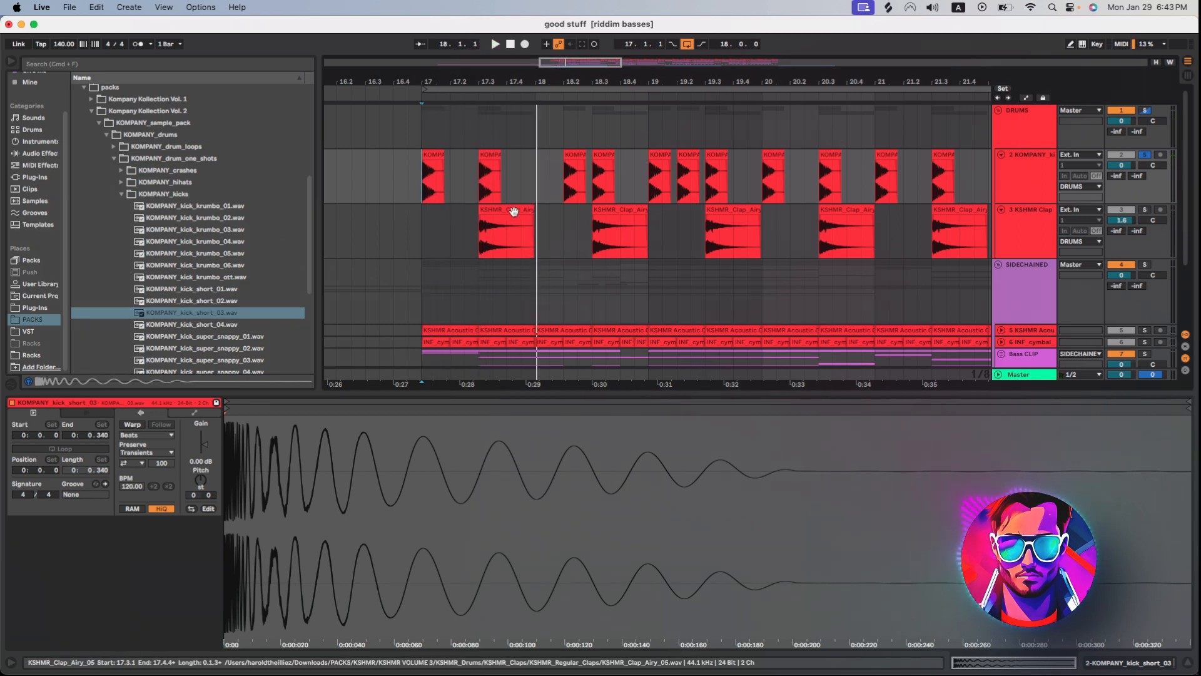
Audition the KSHMR_Clap_Airy_05 clap track and examine how the claps line up with the kicks around beat 17.3.
left_click(509, 211)
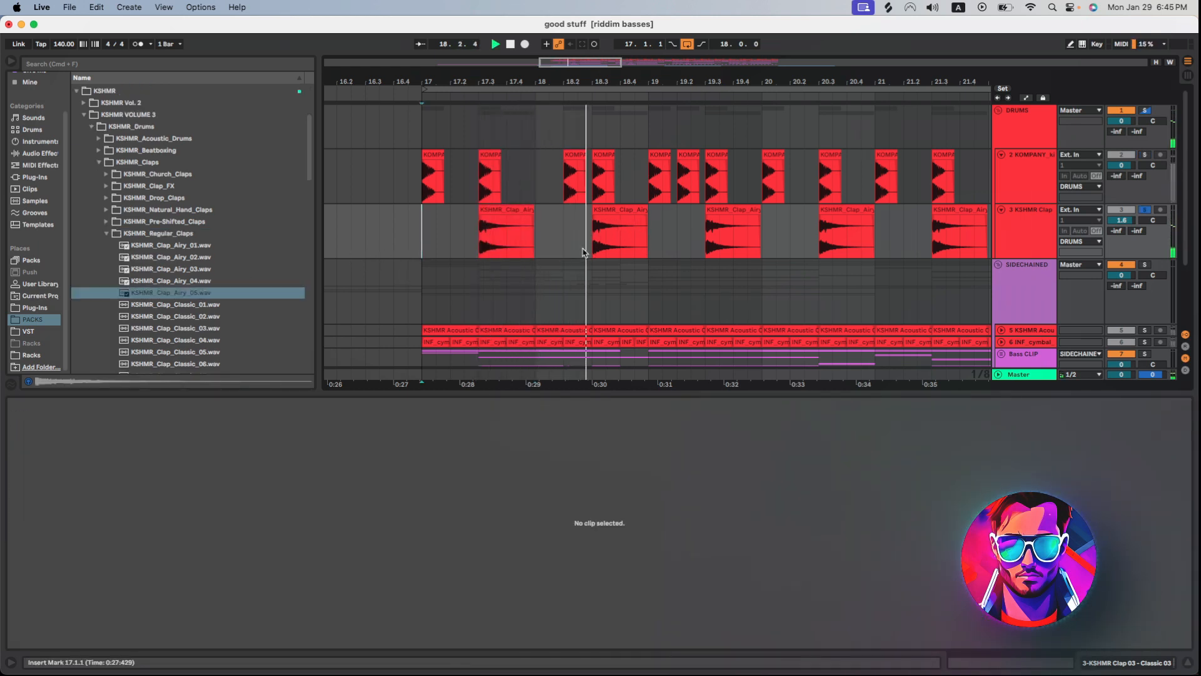
key("space")
left_click_drag(574, 81, 567, 245)
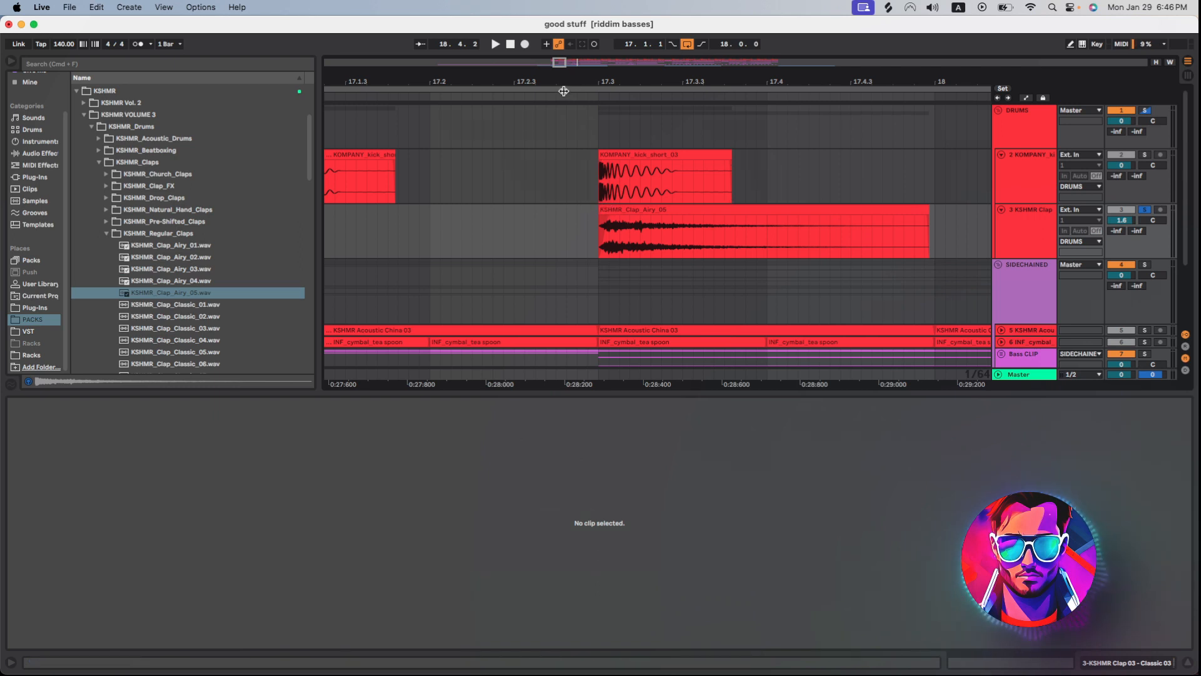
left_click_drag(561, 65, 625, 62)
Audition the KSHMR Acoustic China 03 and INF_cymbal_tea spoon cymbal tracks from bar 17.
left_click(427, 176)
key("space")
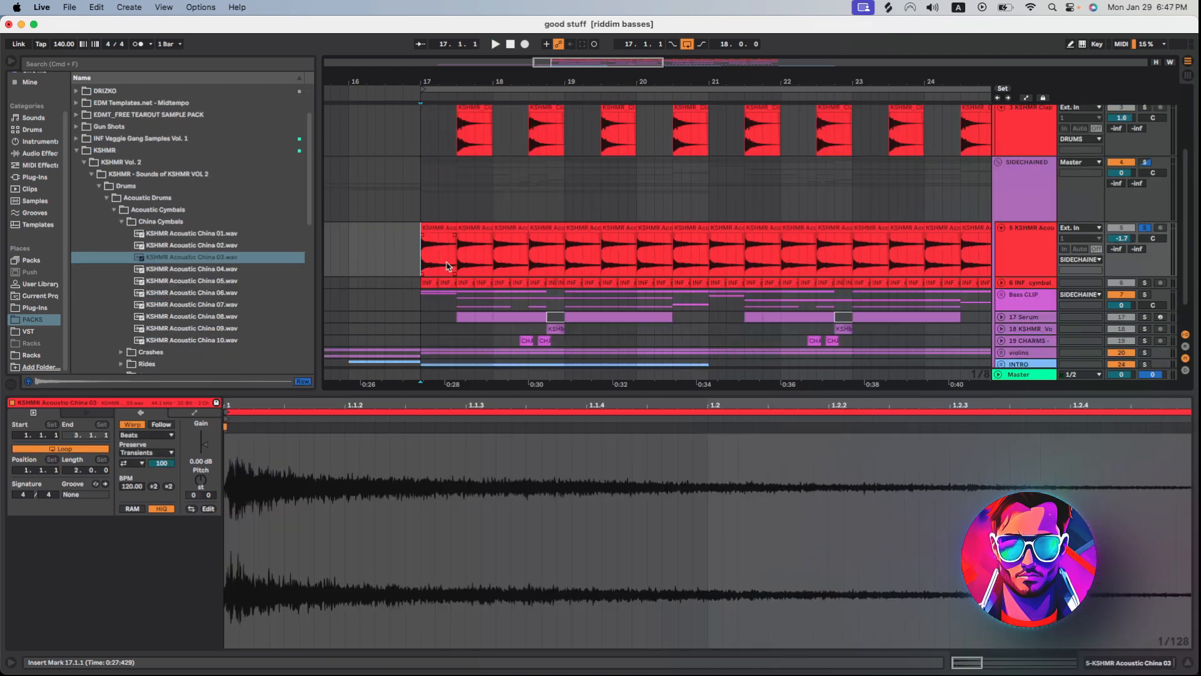
left_click(437, 228)
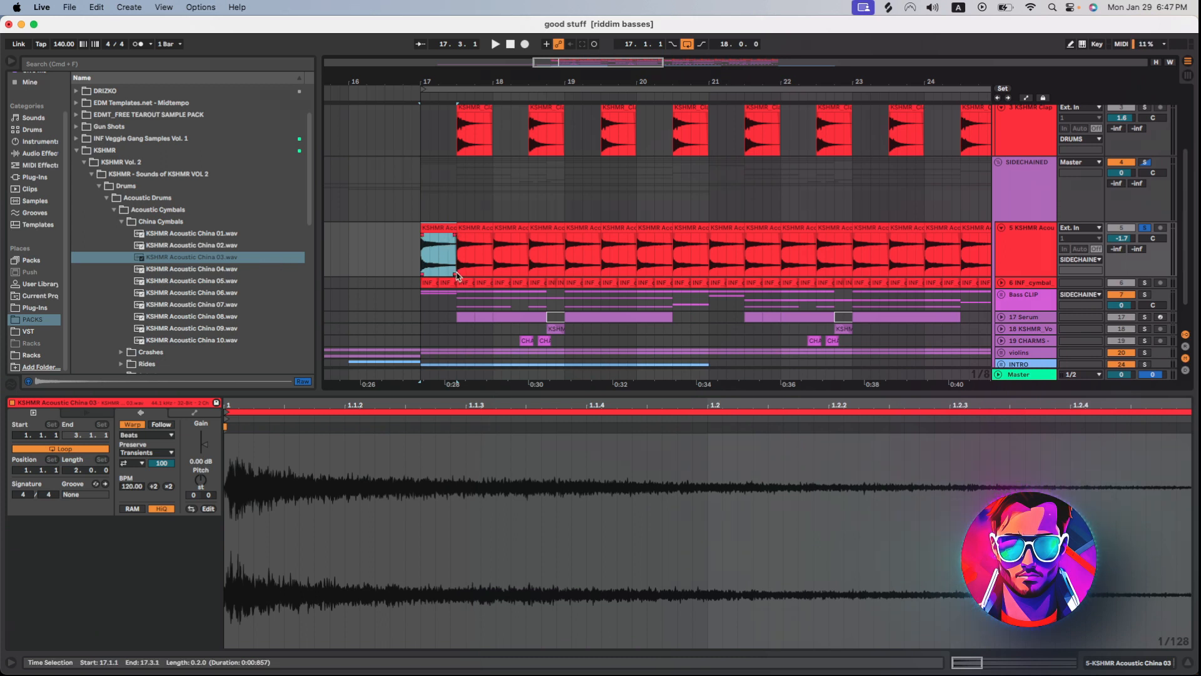
key("space")
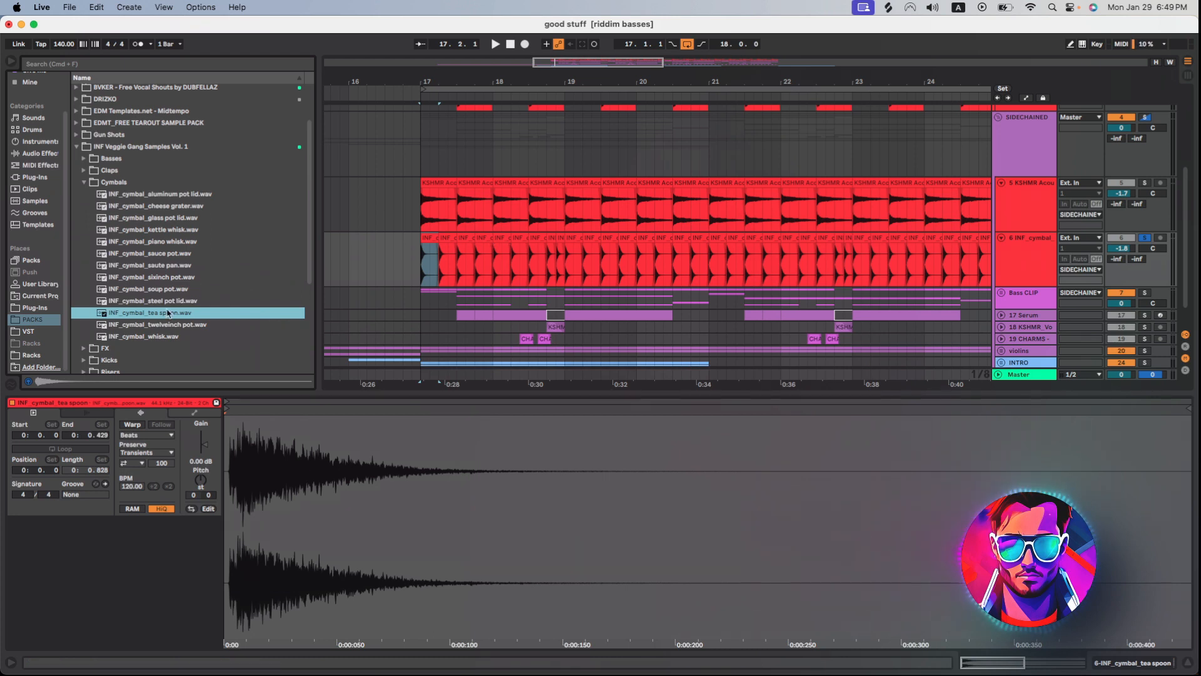
key("space")
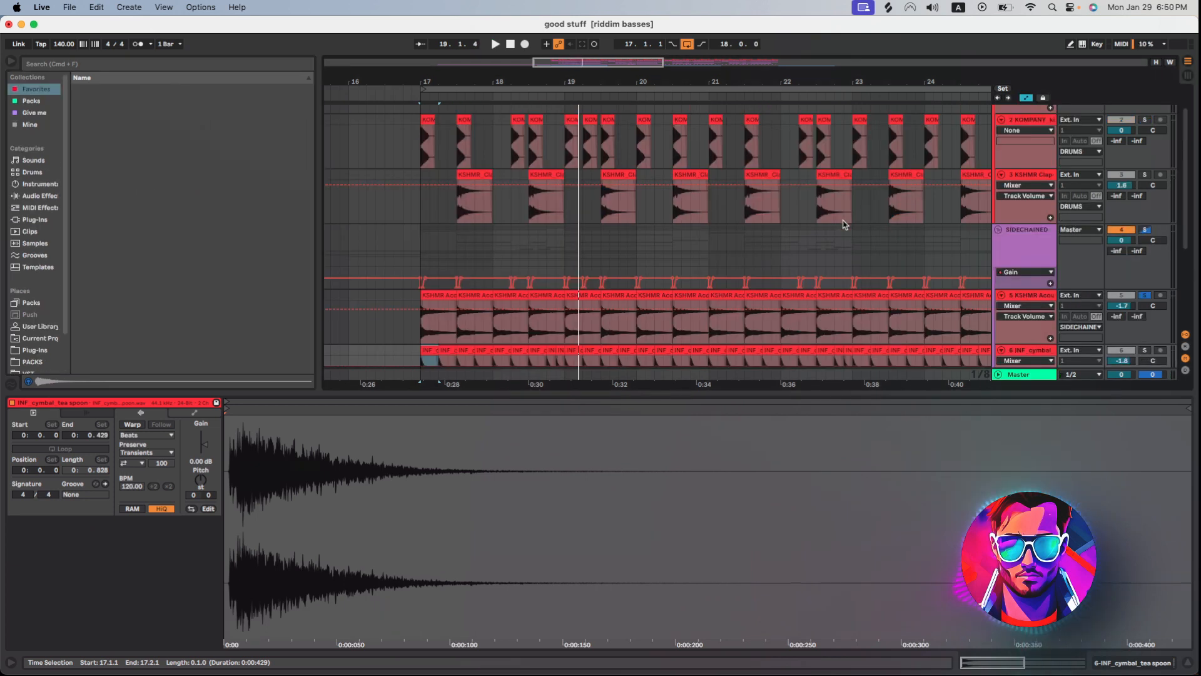
scroll(1143, 110, "up", 2)
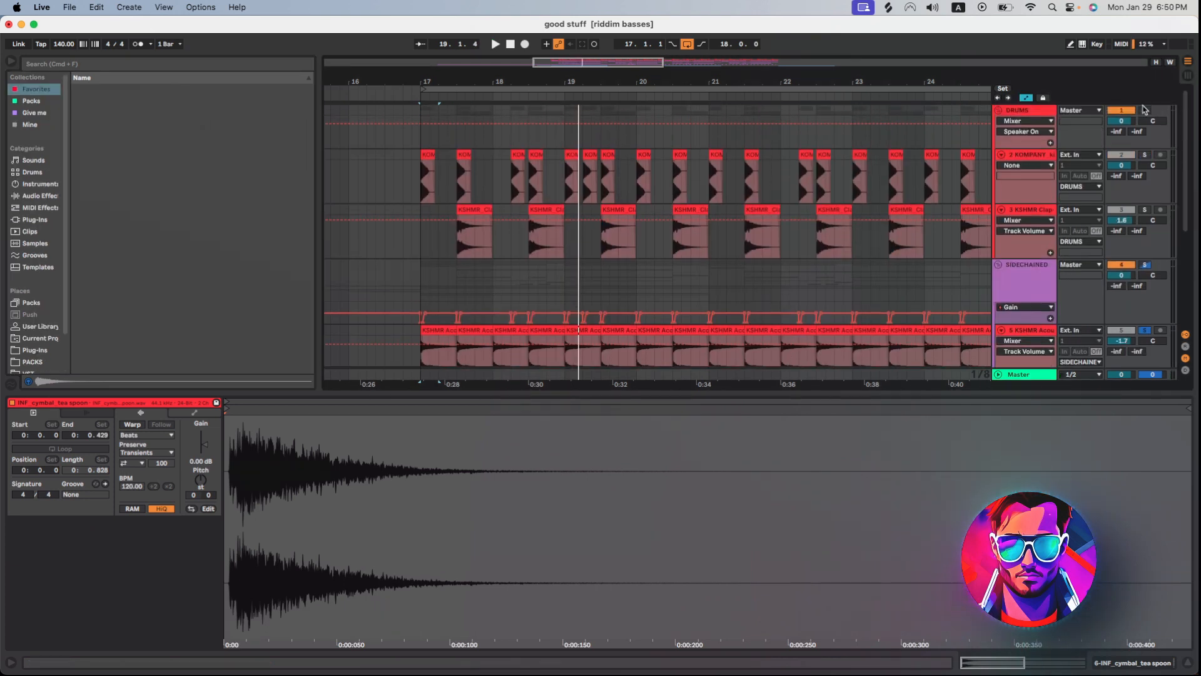
Audition the first YOI Bass track from bar 17.
scroll(1145, 113, "down", 2)
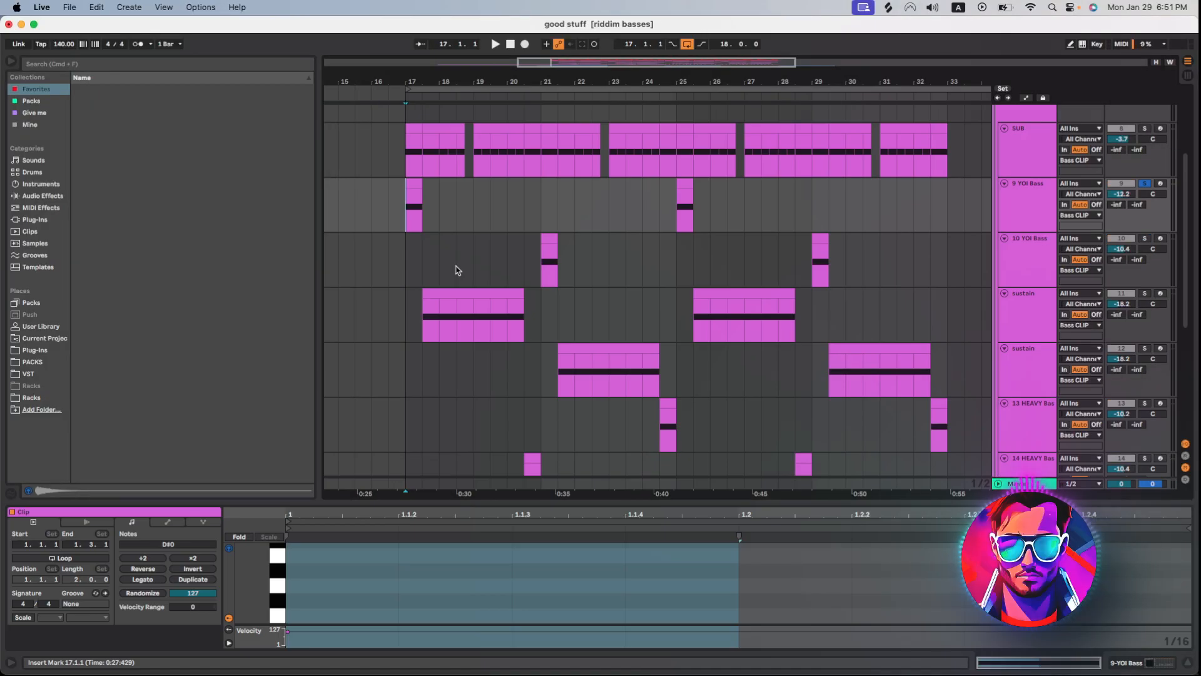
left_click(436, 207)
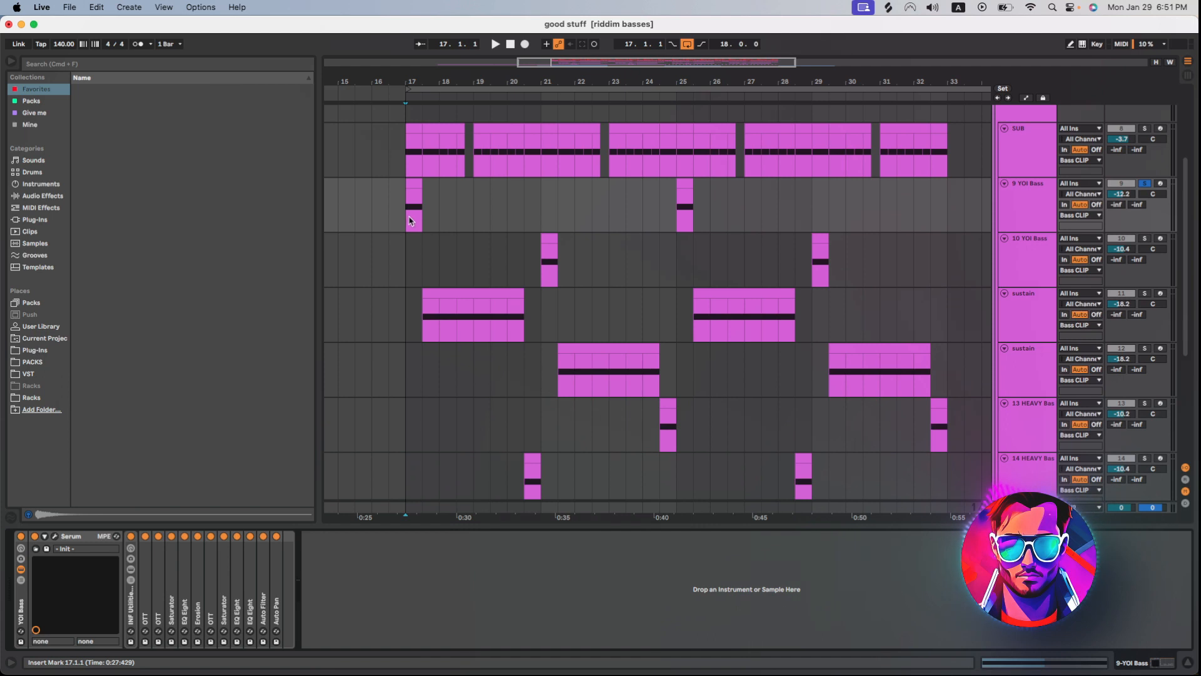
key("space")
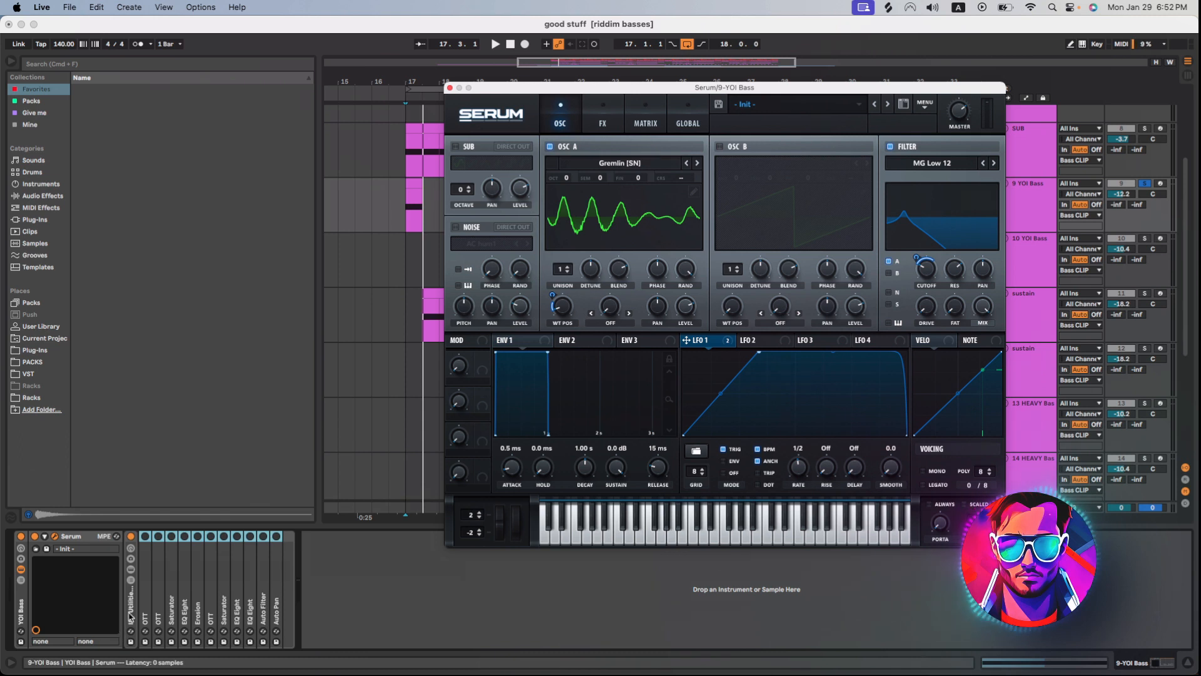
Examine the Spectral wavetable list for oscillator A in the YOI Bass Serum patch and audition the Gremlin [SN] sound.
left_click(602, 119)
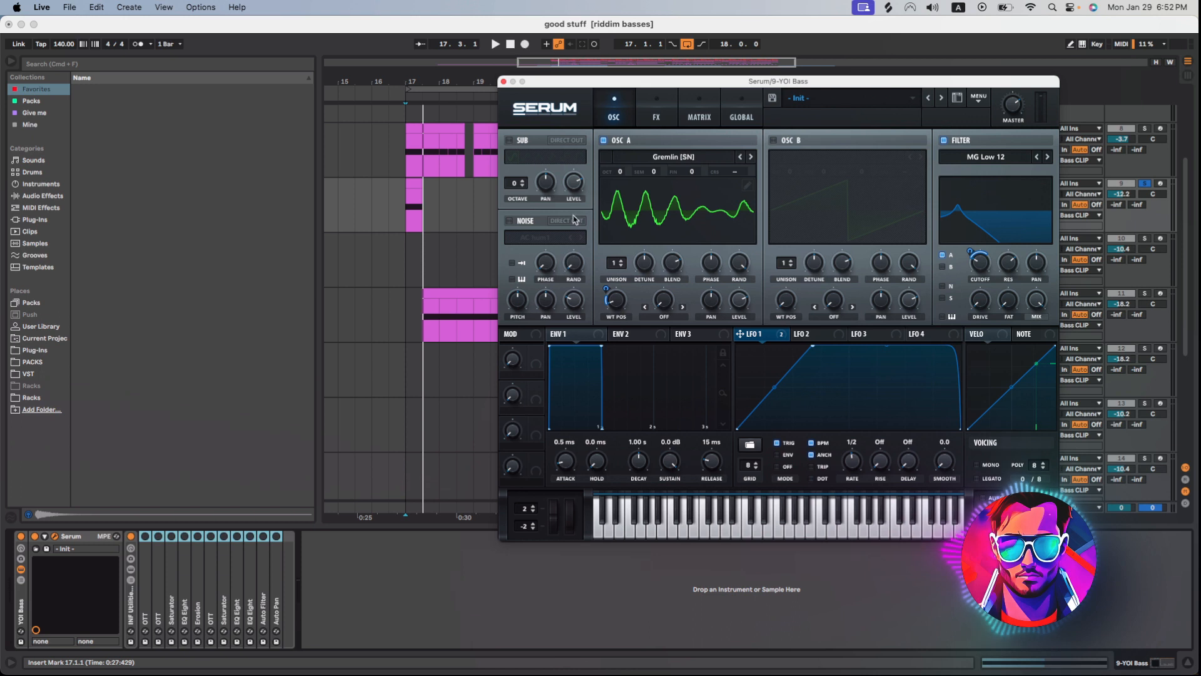
left_click(675, 158)
mouse_move(680, 207)
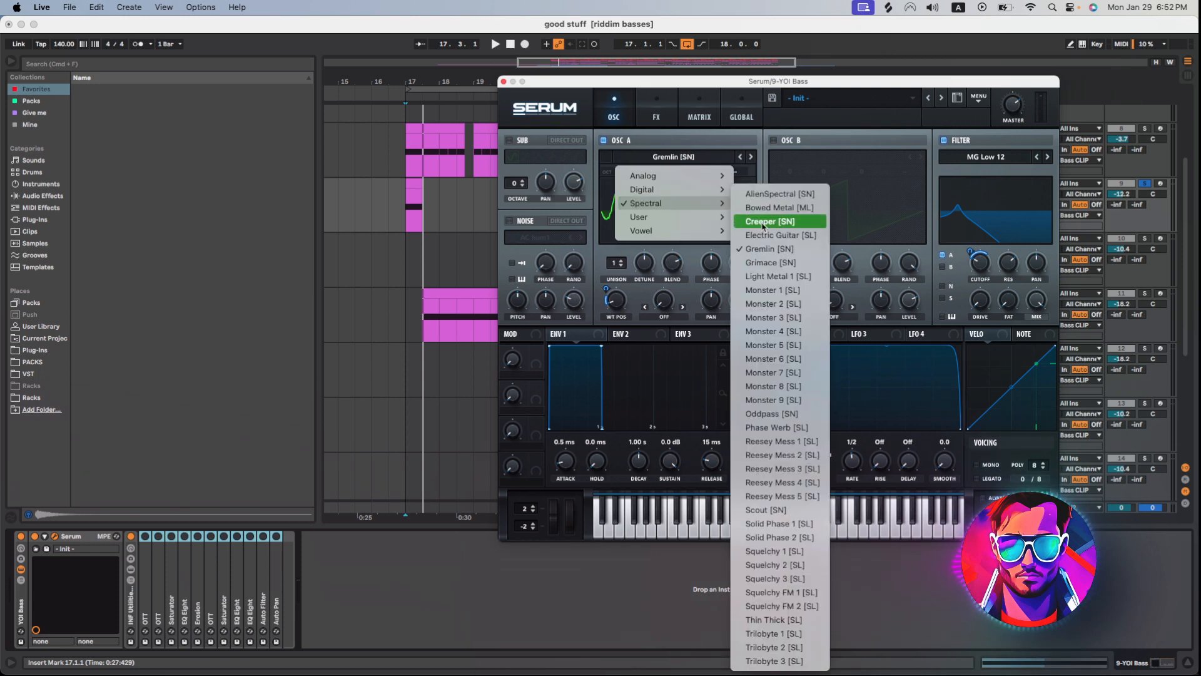
left_click(718, 89)
left_click_drag(911, 85, 758, 91)
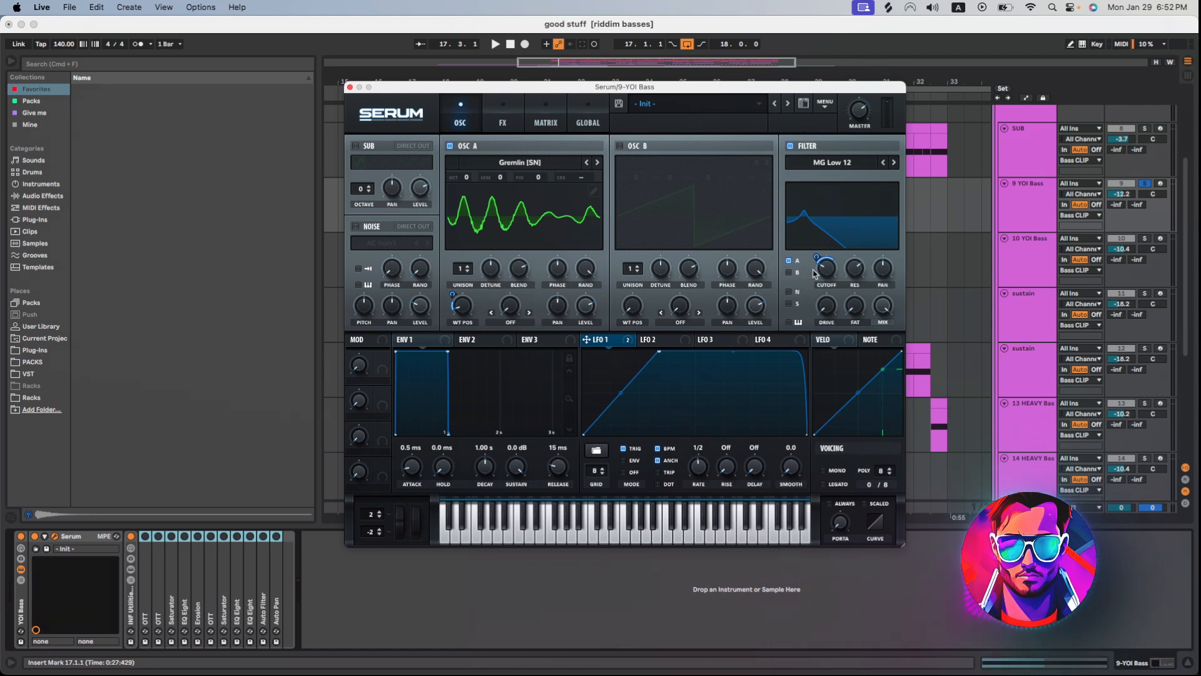
left_click_drag(707, 86, 821, 76)
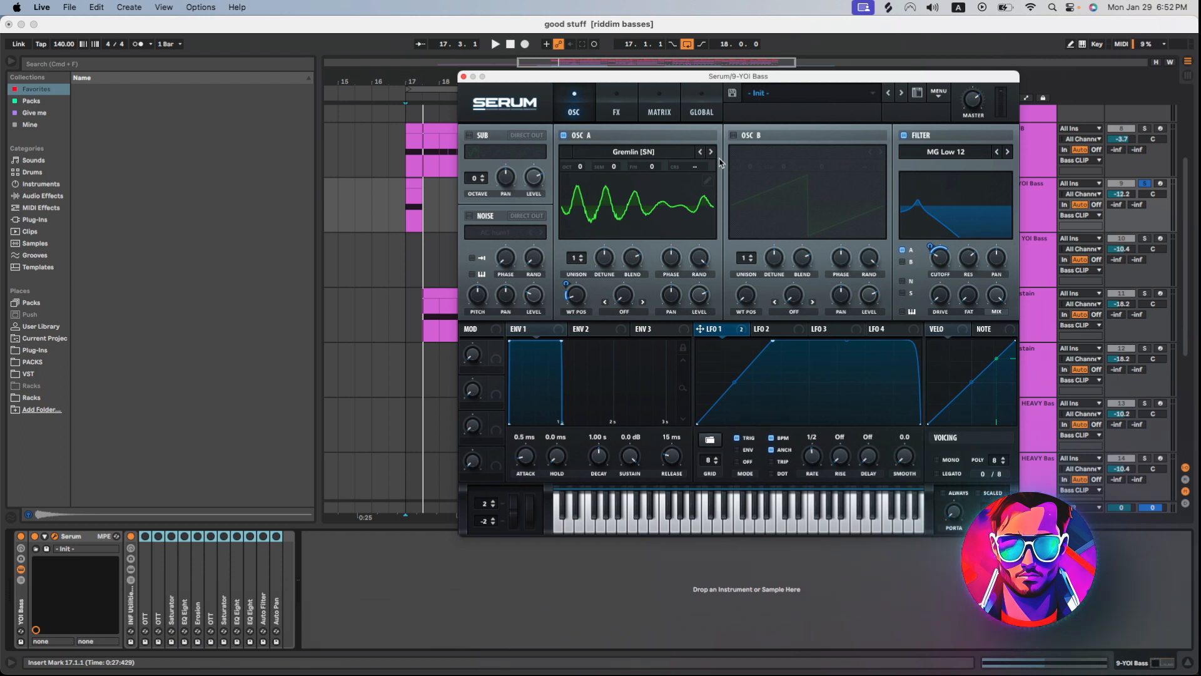
key("space")
key("space")
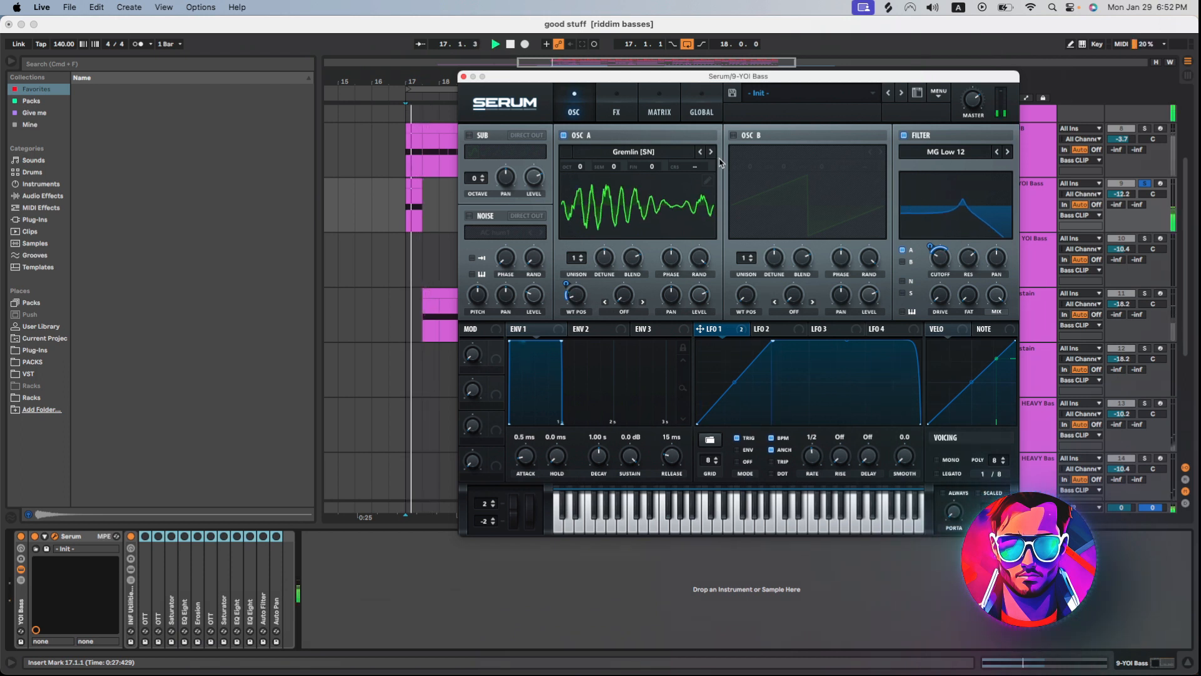
Adjust the drive of Serum's Downsample distortion effect while auditioning the YOI bass.
left_click(617, 113)
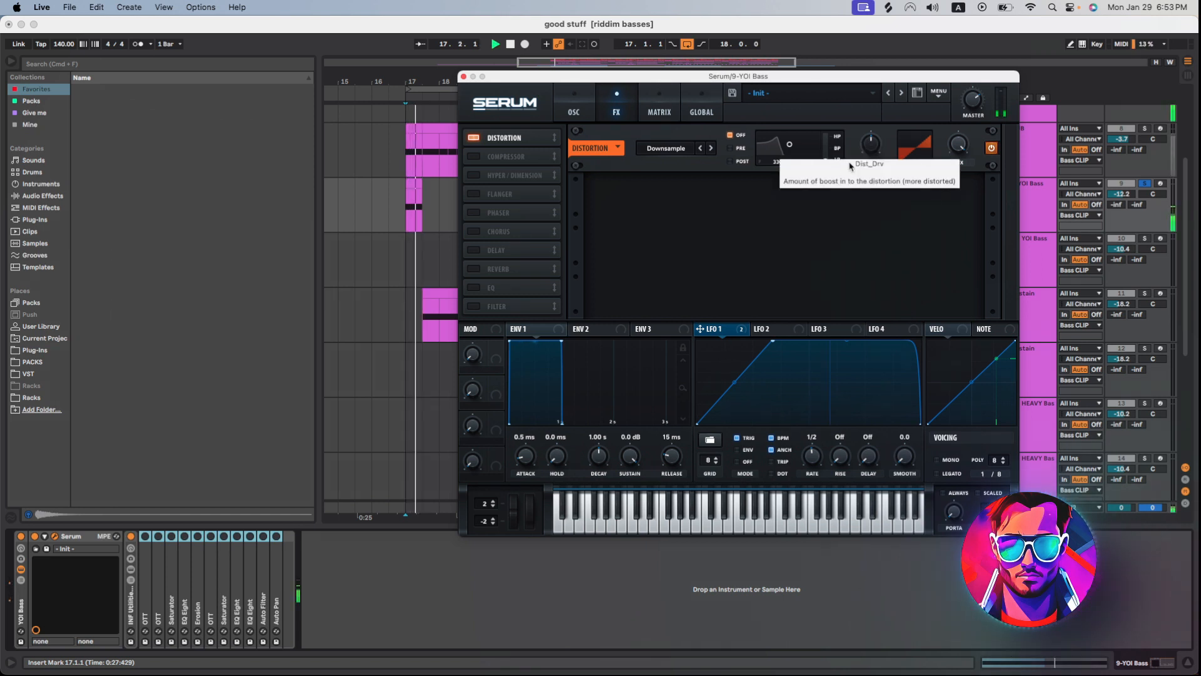
scroll(874, 151, "down", 2)
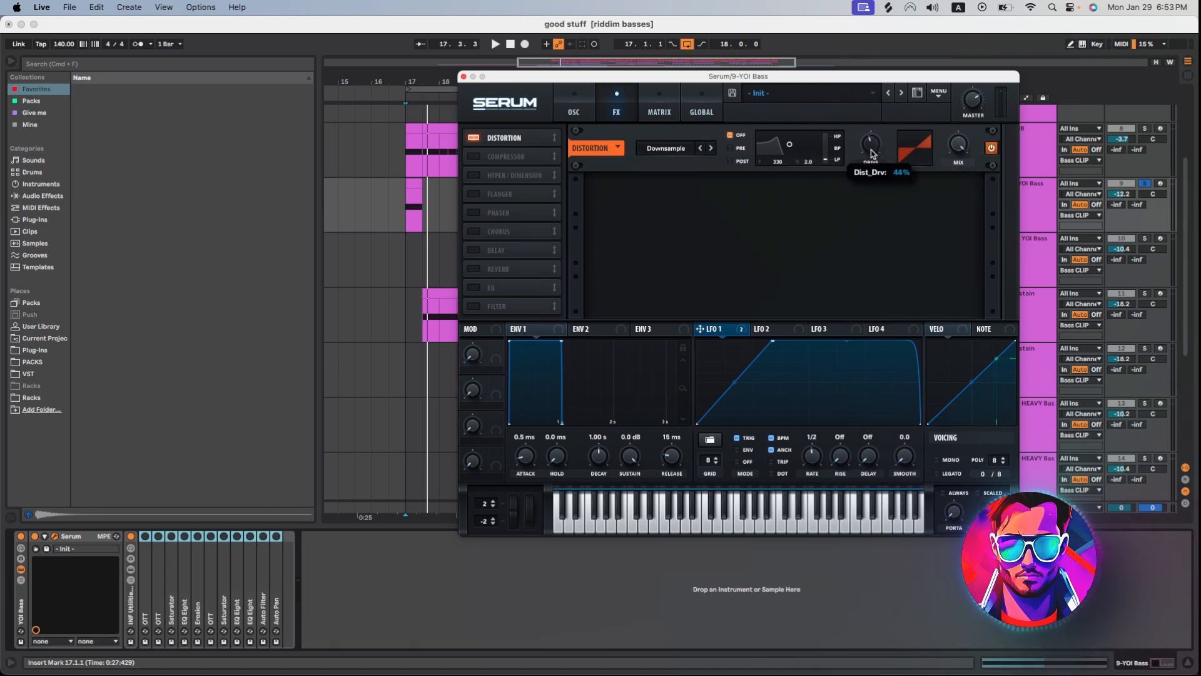
scroll(874, 153, "down", 2)
mouse_move(873, 153)
left_mouse_down()
mouse_move(869, 119)
mouse_move(870, 136)
left_mouse_up()
key("space")
Enable Serum's compressor effect in multiband mode and close the synth window.
left_click(475, 157)
left_click(837, 212)
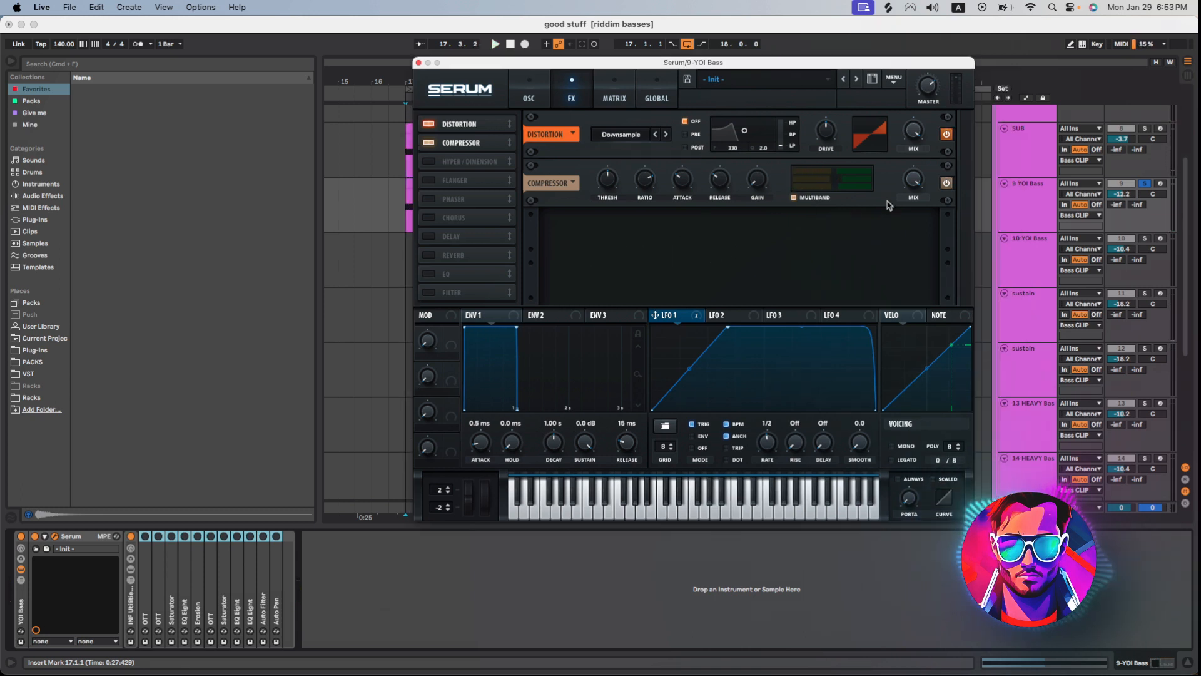
left_click(419, 64)
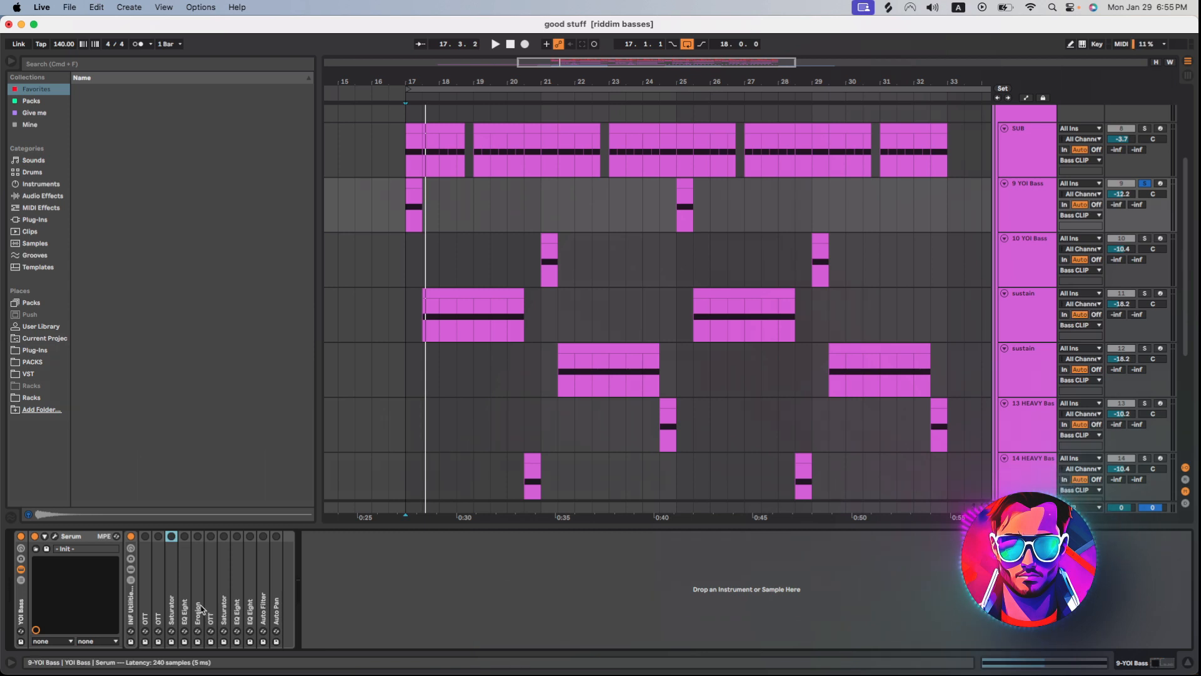
Enable the first two OTT devices and the first Saturator in the YOI Bass effect chain.
double_click(145, 541)
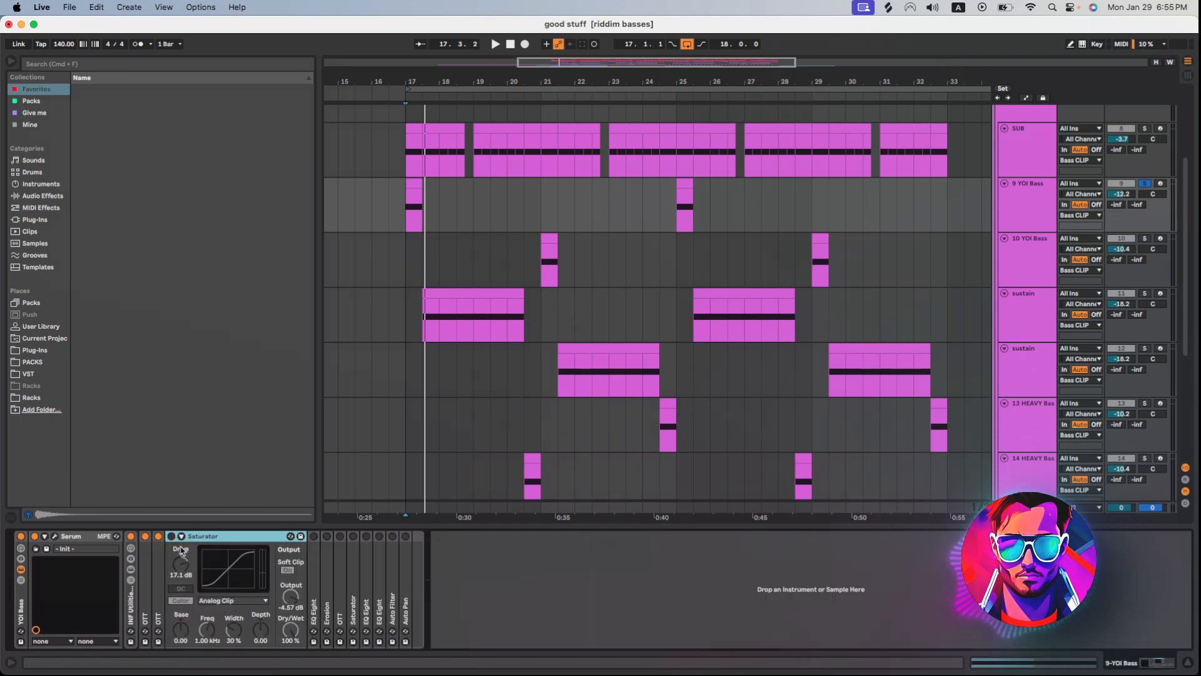
left_click(171, 537)
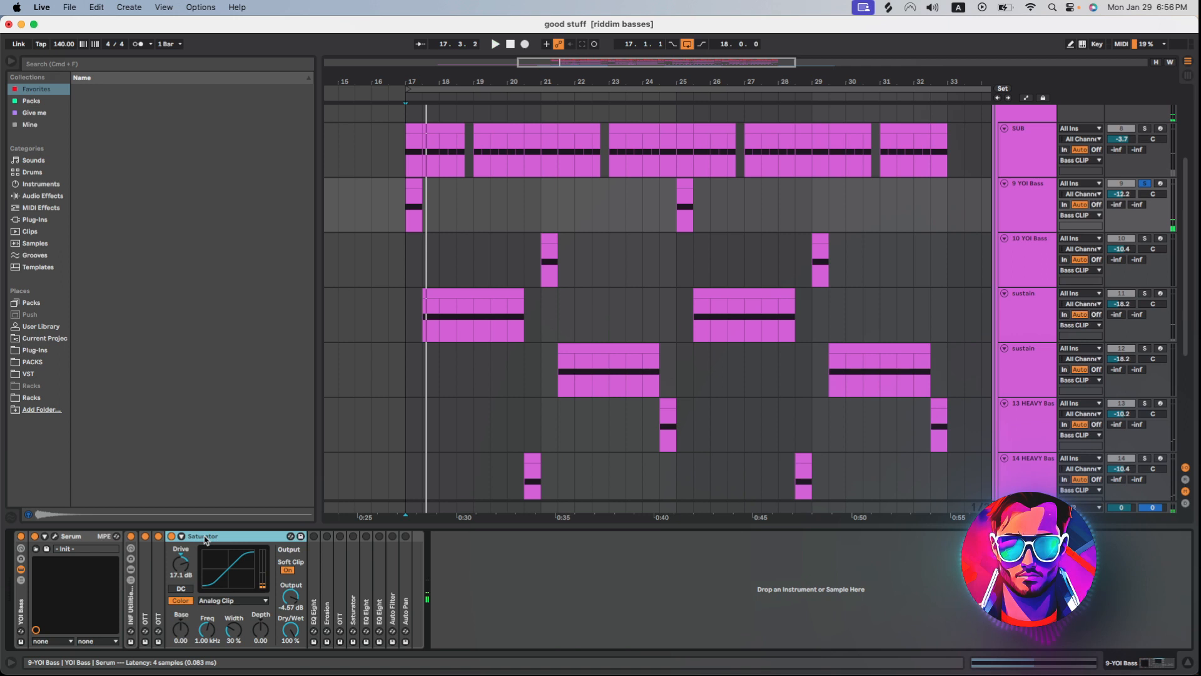
double_click(205, 540)
Enable and audition the EQ Eight, Erosion and OTT devices that follow the first Saturator.
double_click(186, 539)
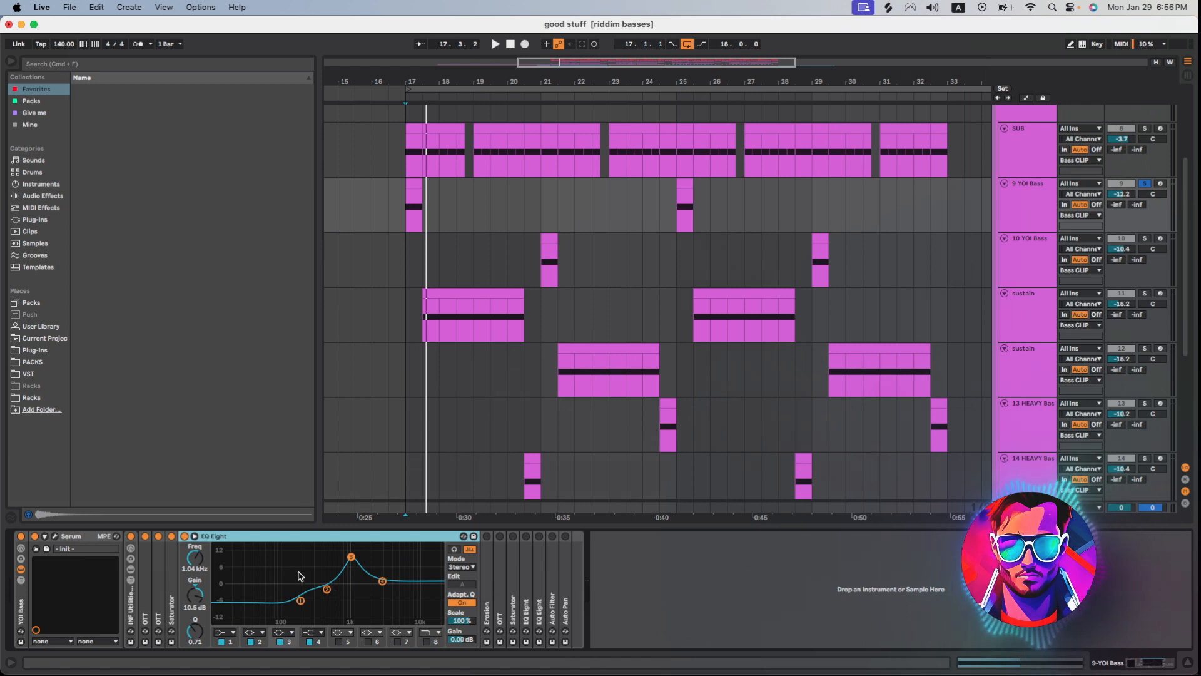
key("space")
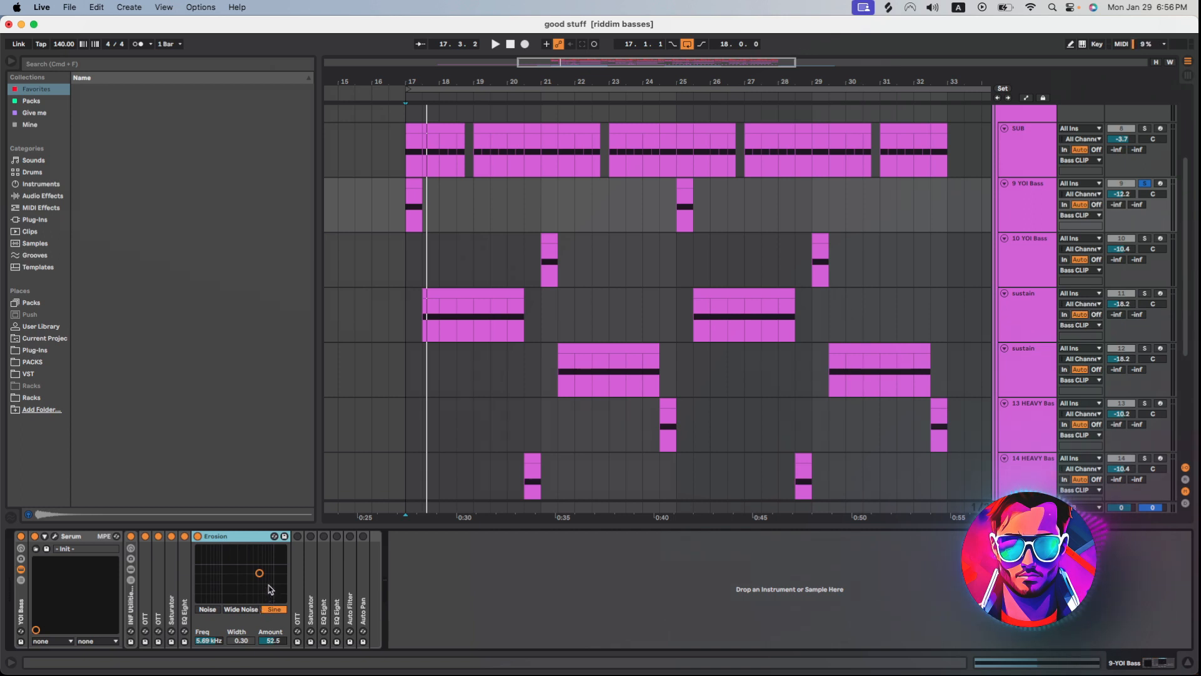
key("space")
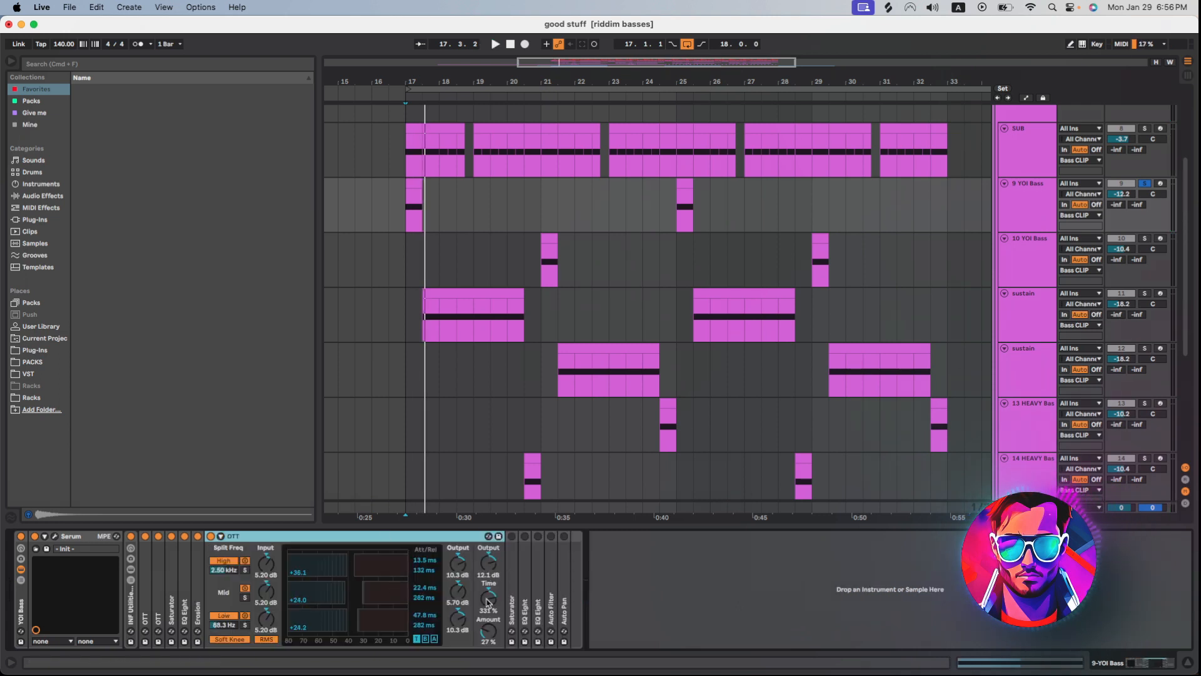
key("space")
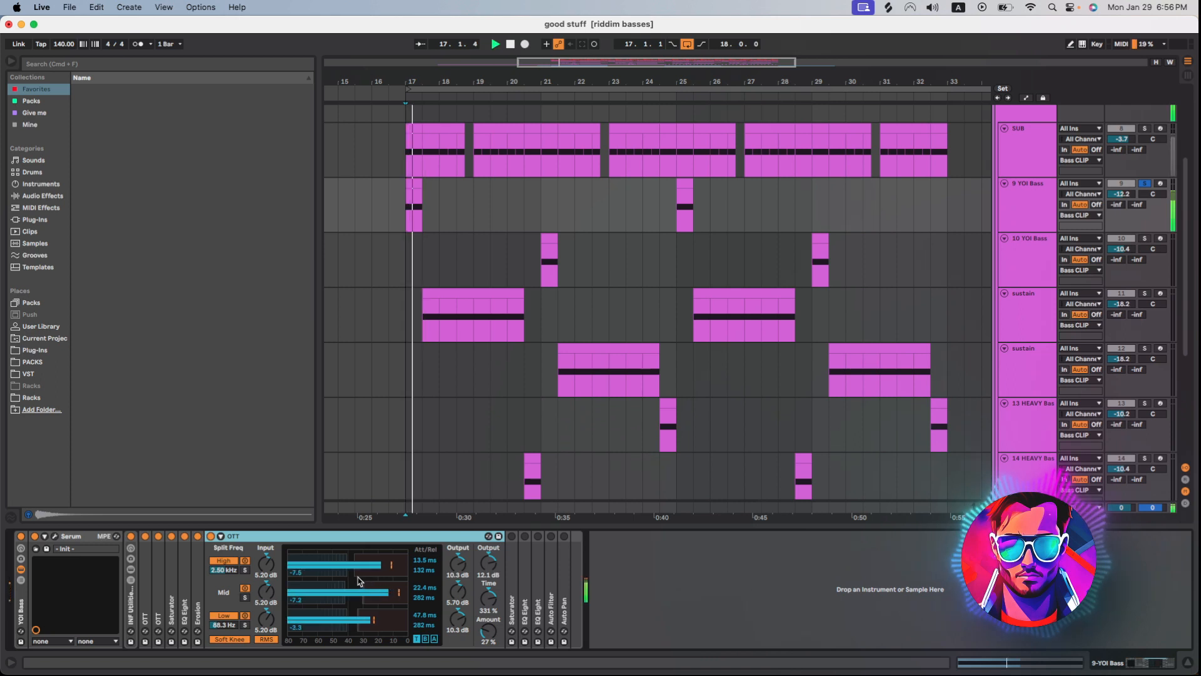
Enable the second Saturator with its drive at 6.29 dB, audition the bass and collapse the device.
left_click(224, 536)
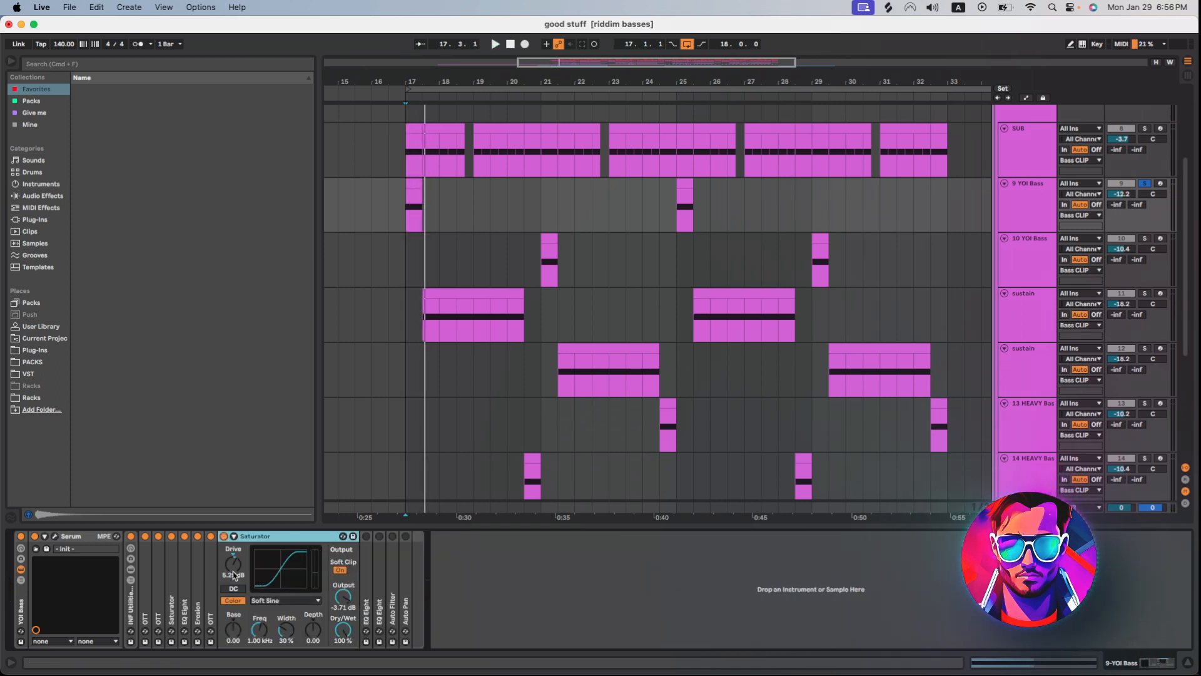
left_click_drag(232, 571, 232, 566)
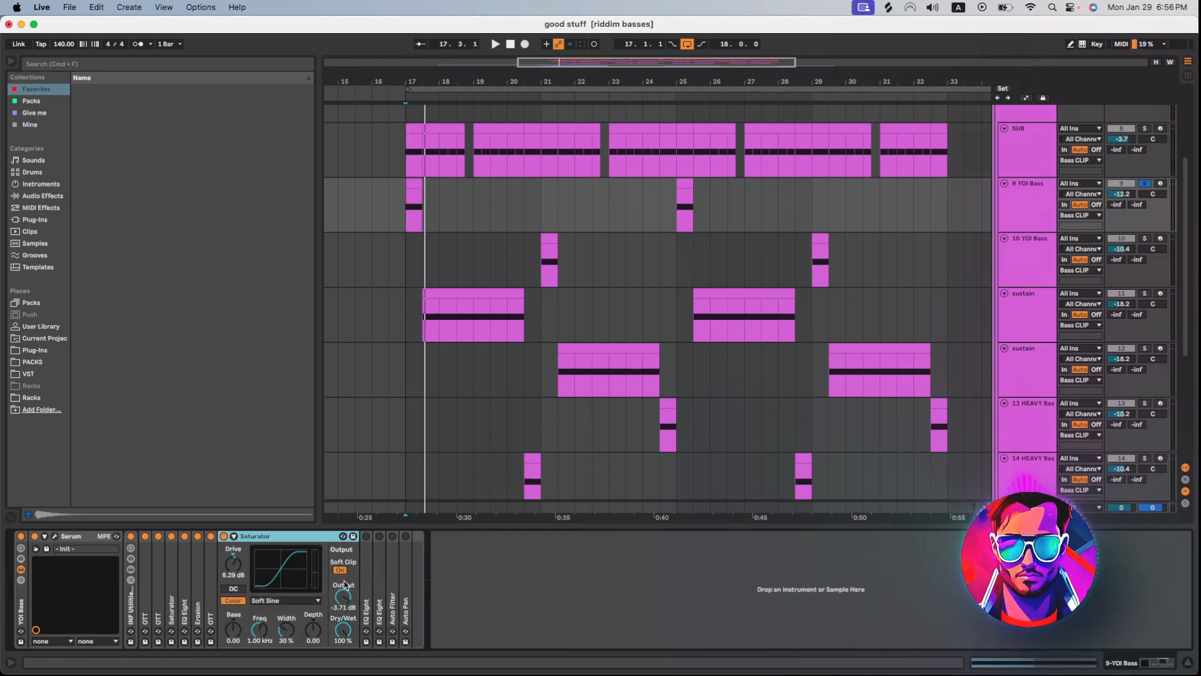
key("space")
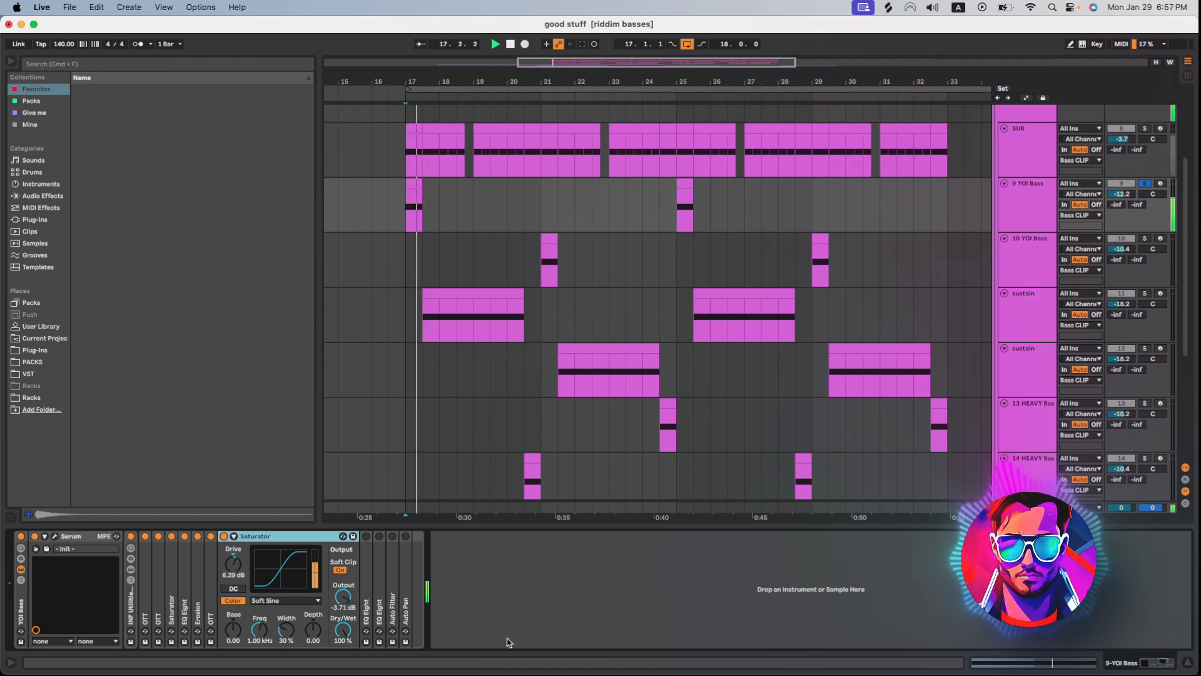
double_click(289, 538)
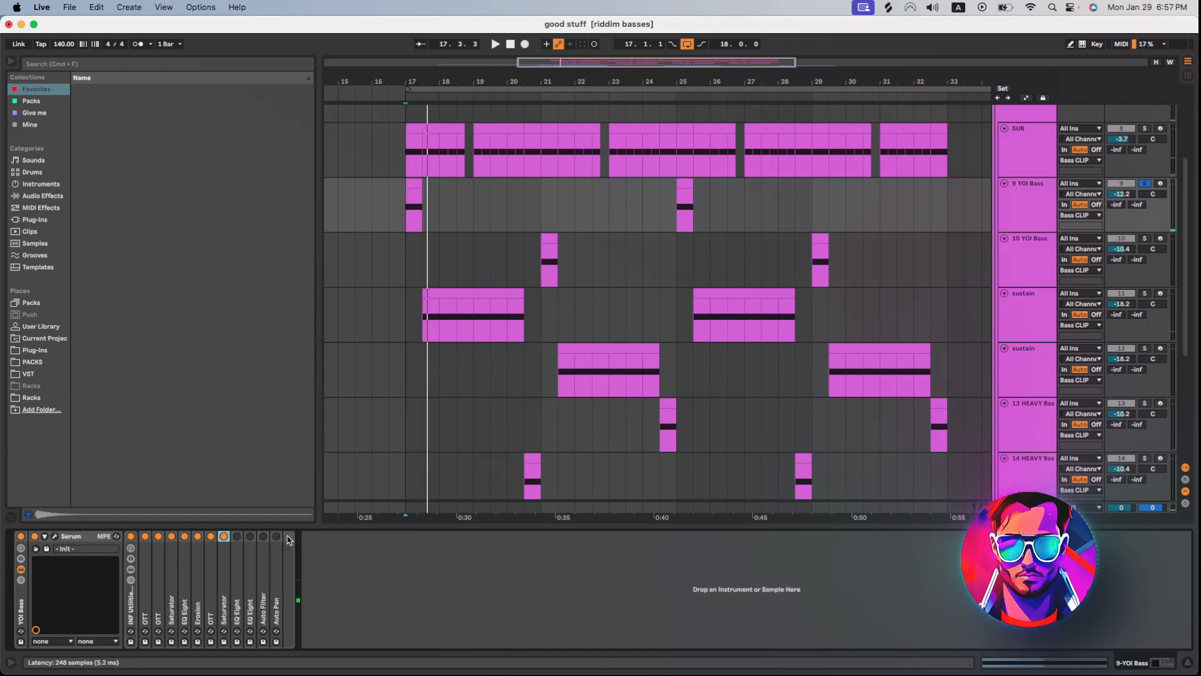
Expand and enable the EQ Eight directly after the second Saturator, and audition the bass.
double_click(237, 594)
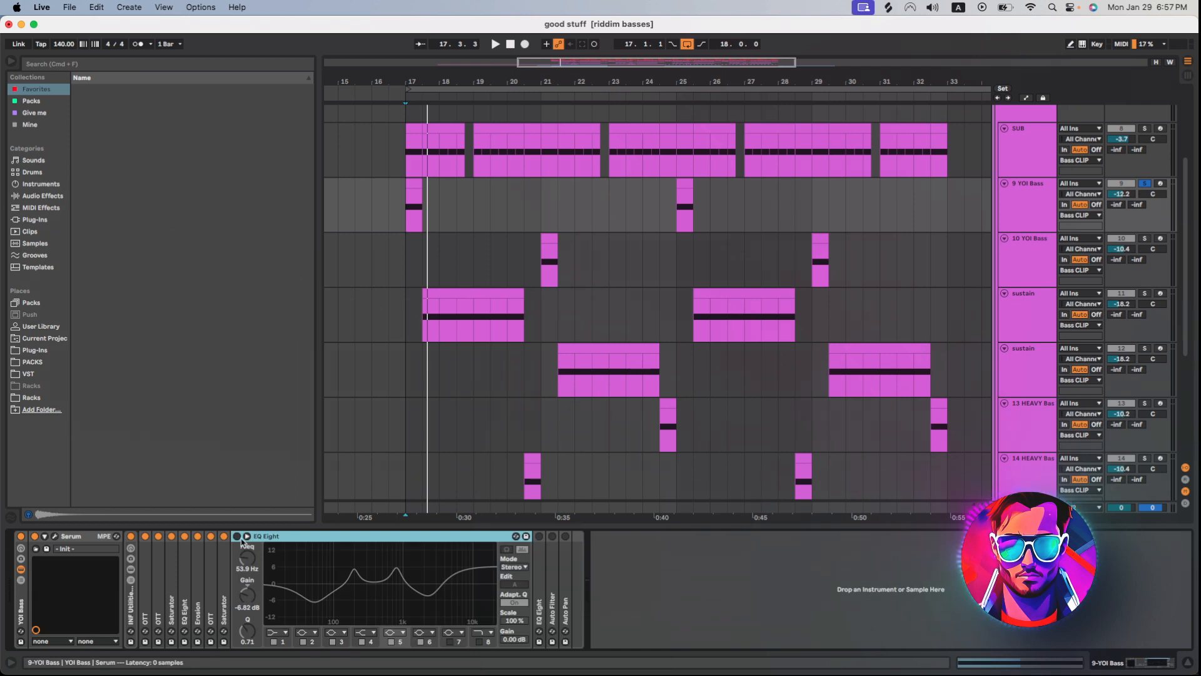
left_click(237, 536)
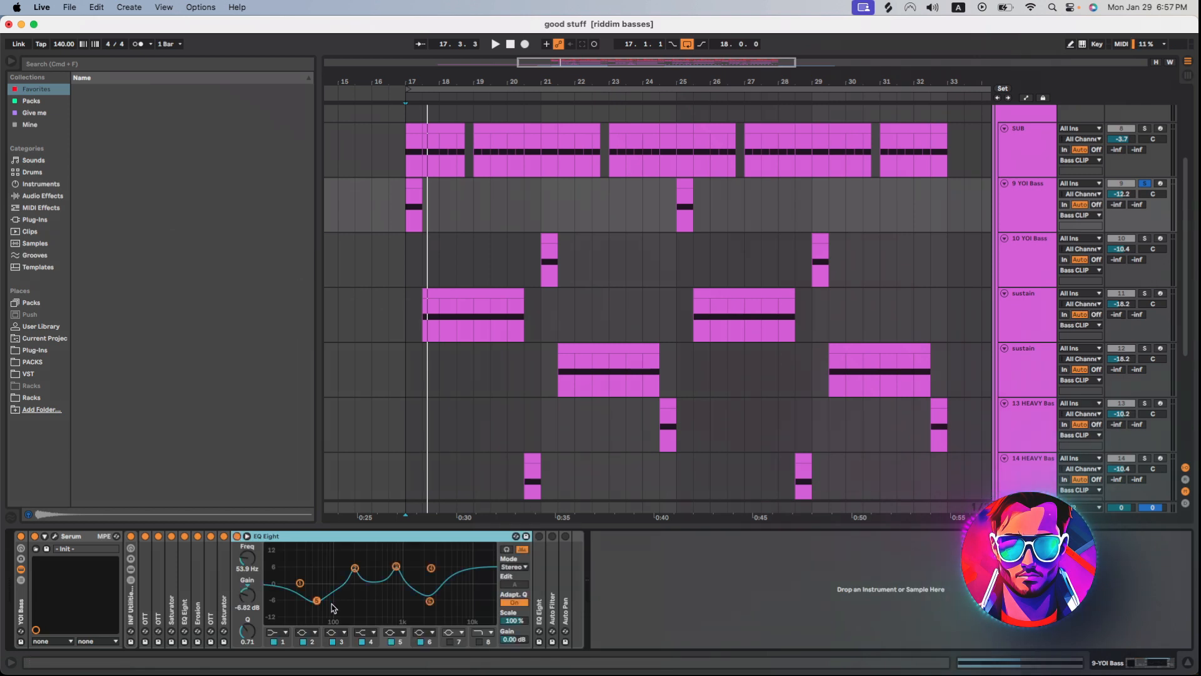
key("space")
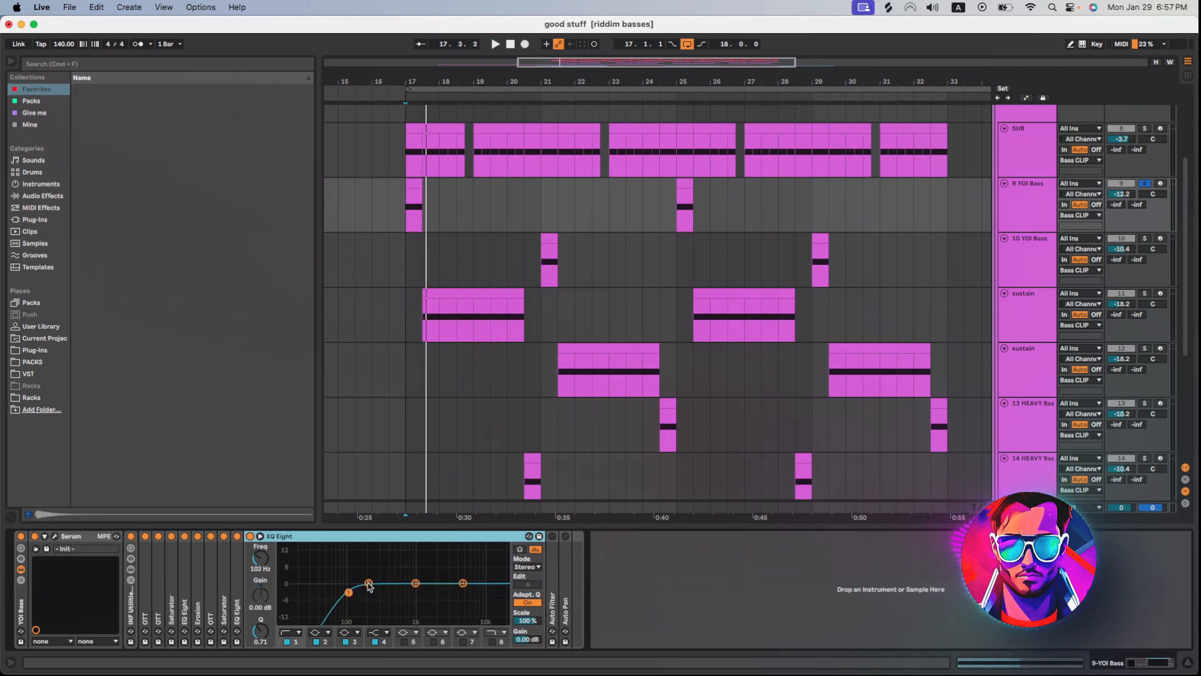
Expand and enable the Auto Filter and Auto Pan at the end of the YOI Bass chain, and collapse the devices.
key("space")
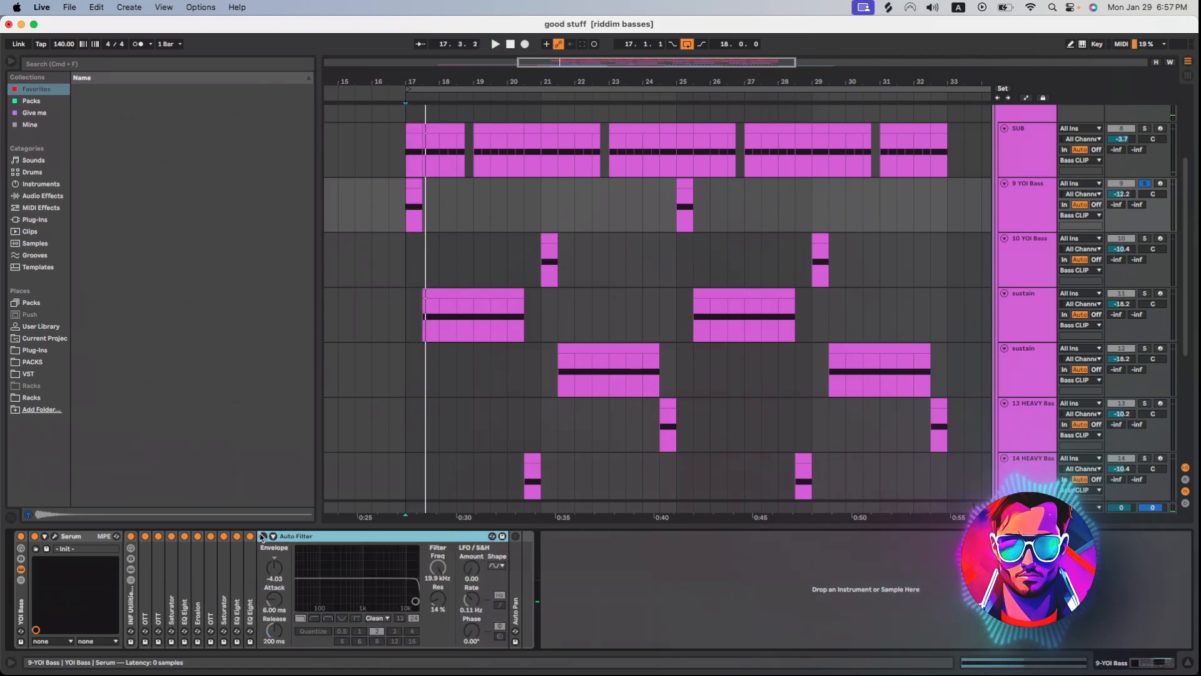
left_click(262, 536)
double_click(512, 545)
left_click(514, 536)
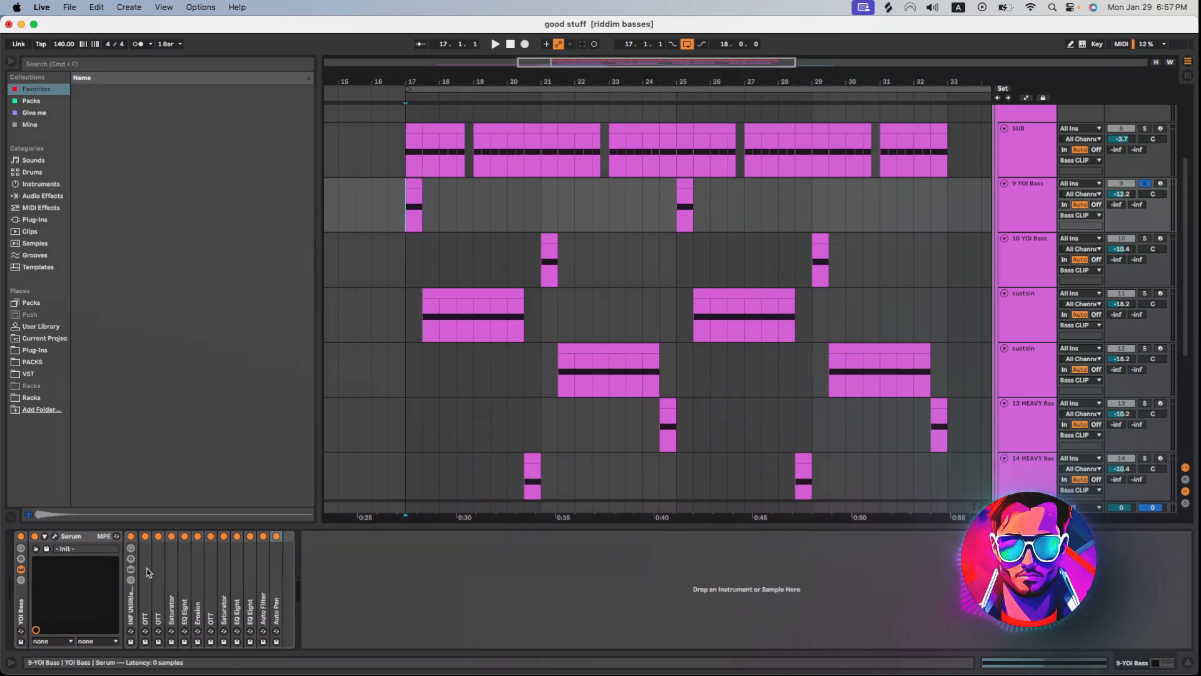
left_click(147, 570)
left_click(280, 570, "shift")
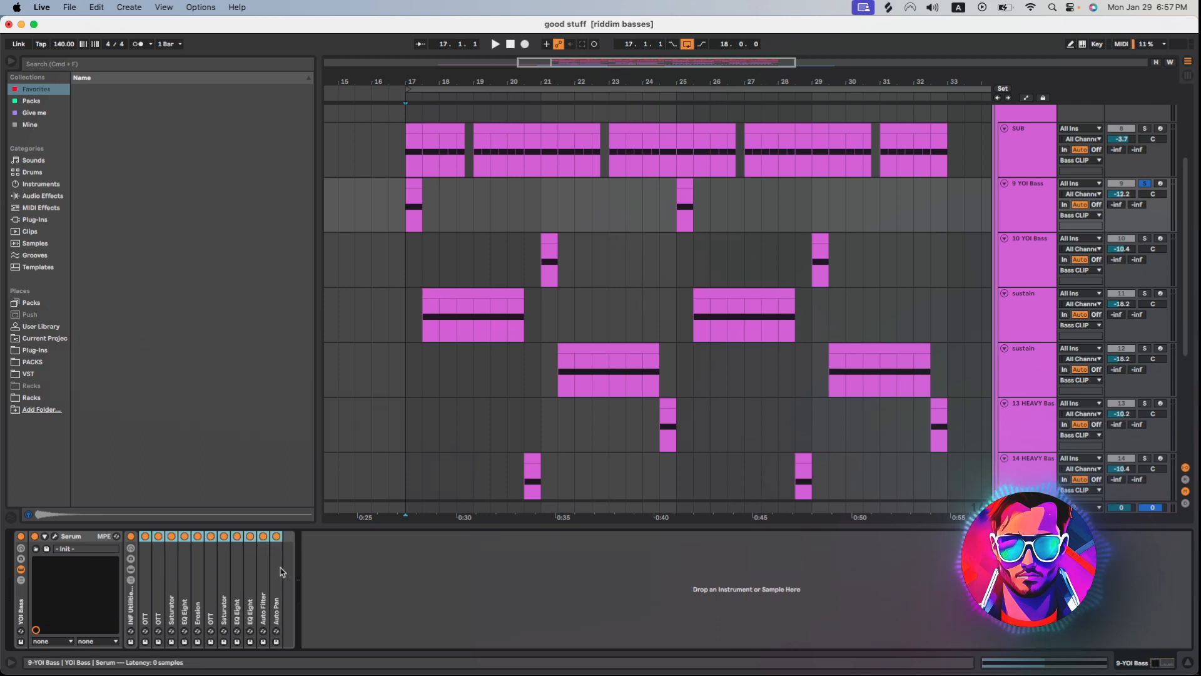
Audition the YOI Bass twice with its complete effect chain enabled.
key("space")
key("space")
key("space")
key("space")
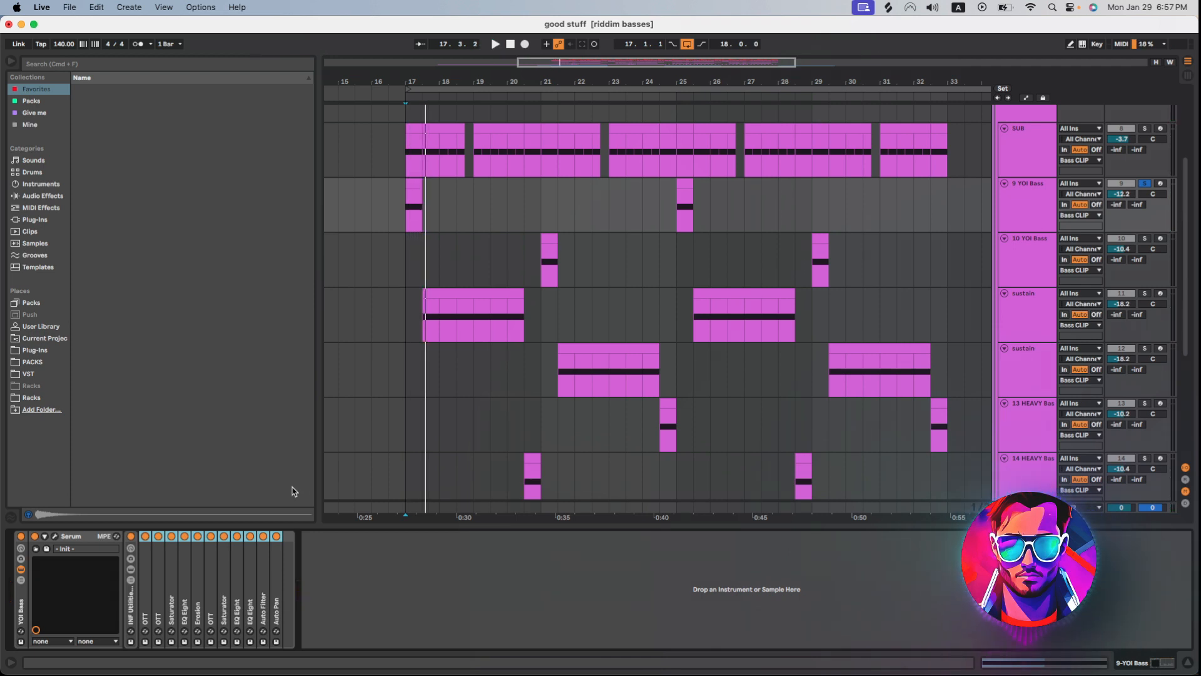
Bypass every device after Serum on the soloed 14 HEAVY Bass track, open its Serum patch and audition the raw sound.
scroll(592, 366, "down", 3)
left_click(593, 366)
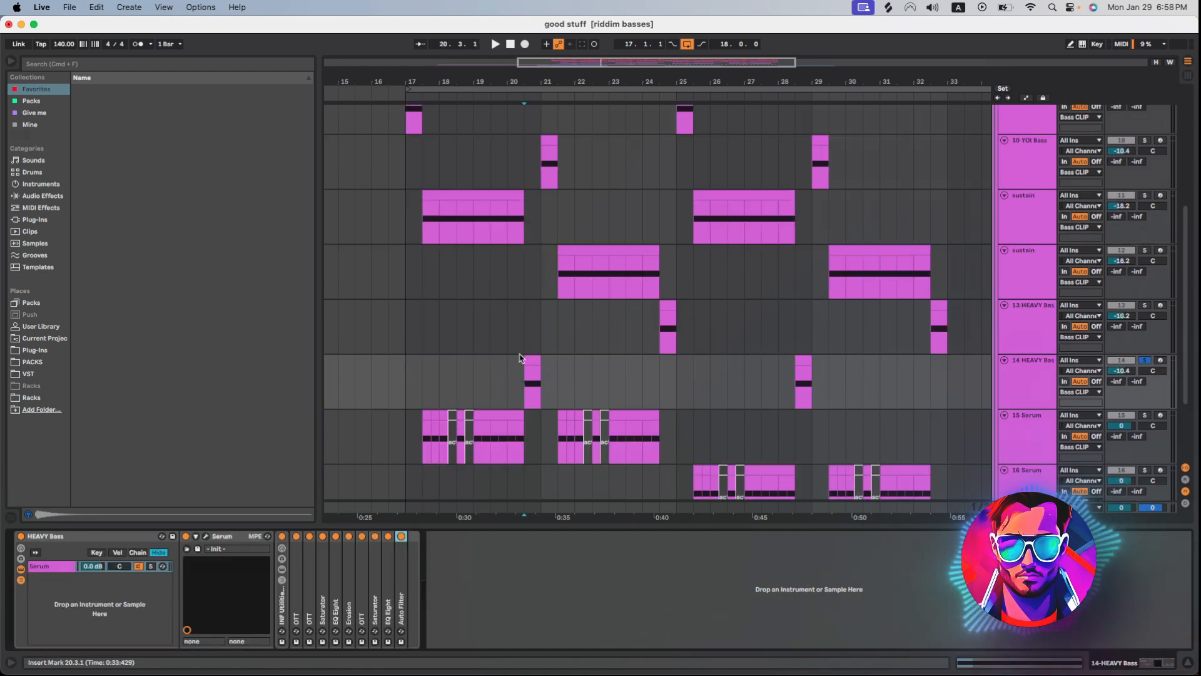
scroll(405, 196, "up", 2)
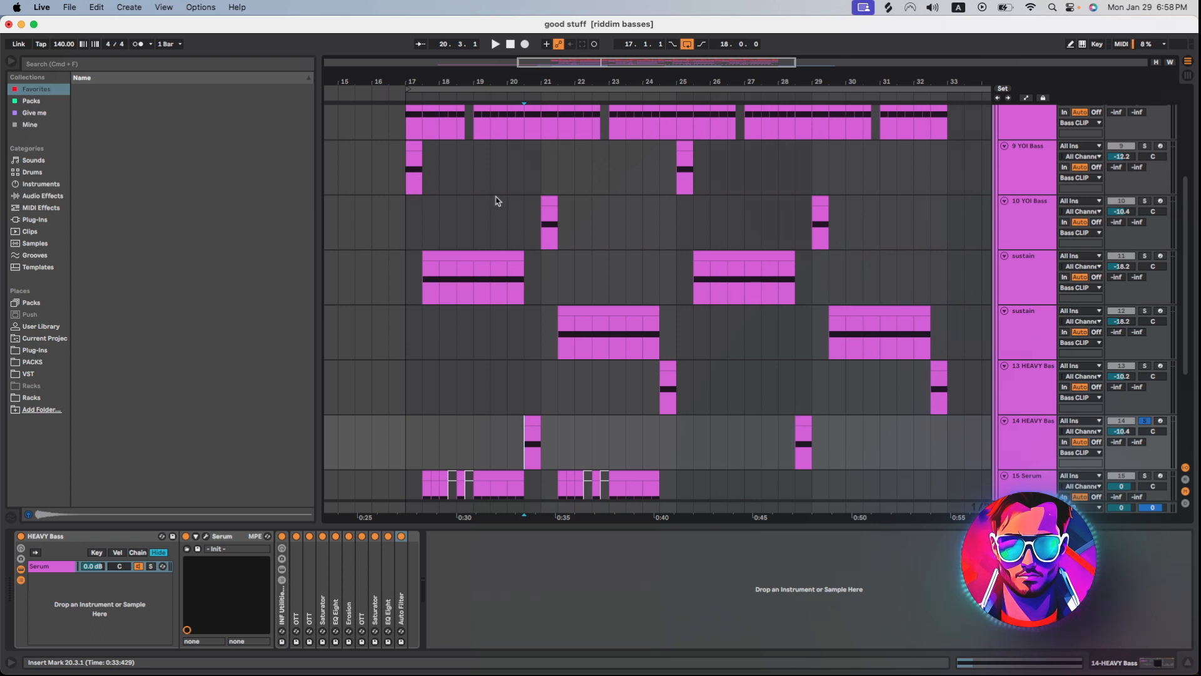
scroll(536, 453, "down", 2)
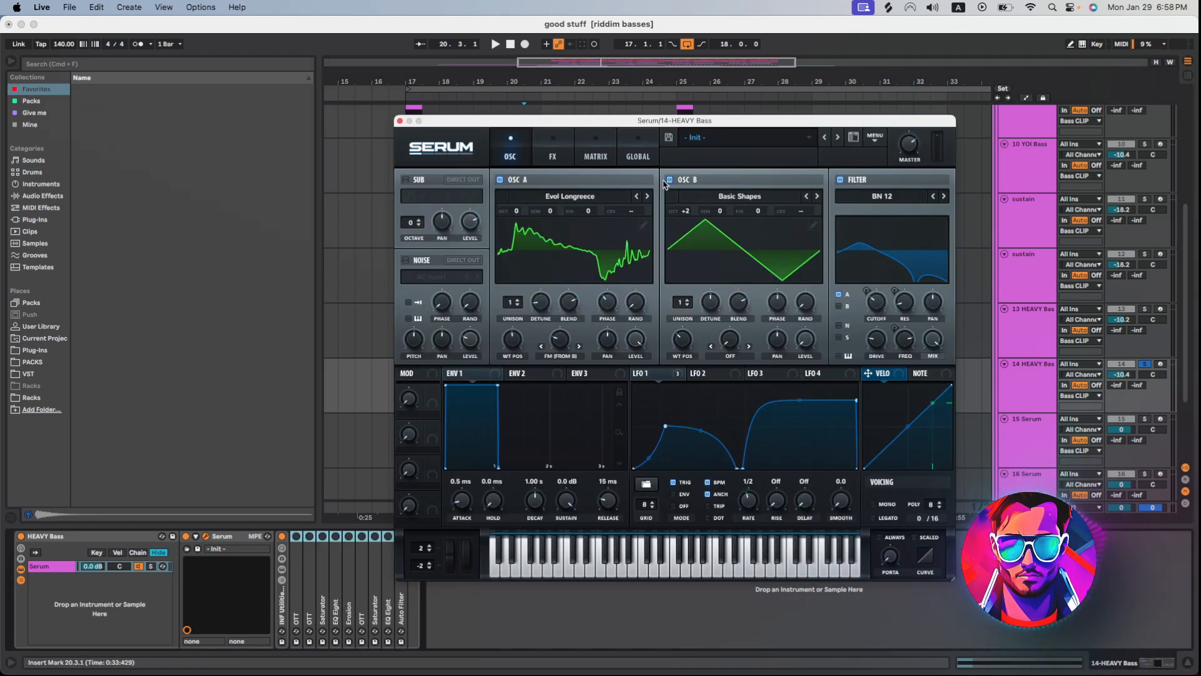
left_click_drag(682, 129, 774, 111)
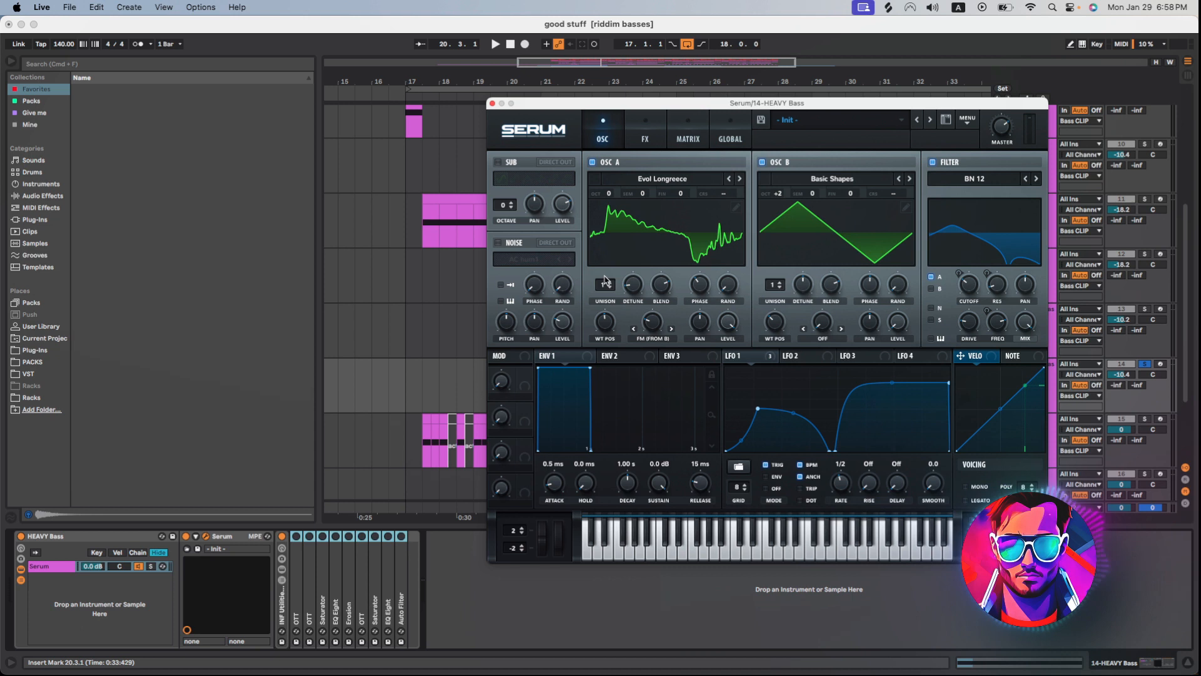
key("space")
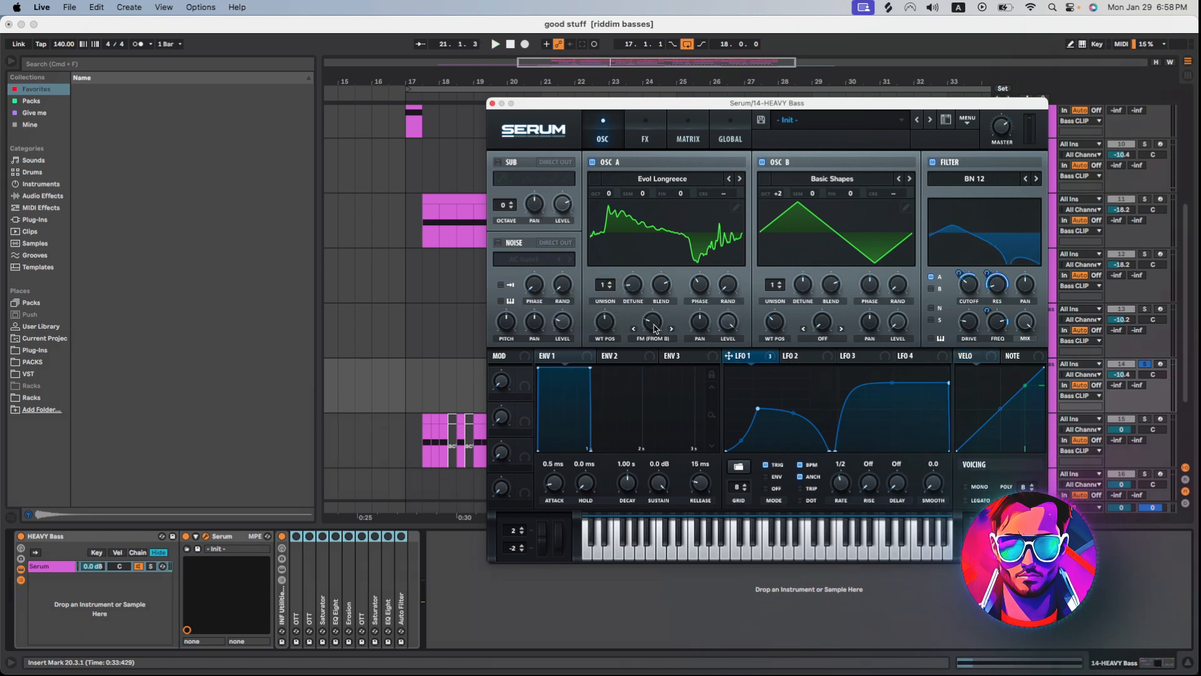
Check oscillator A's wavetable in the Digital category of the HEAVY Bass patch, keeping Evol Longreece selected.
left_click(657, 182)
mouse_move(638, 215)
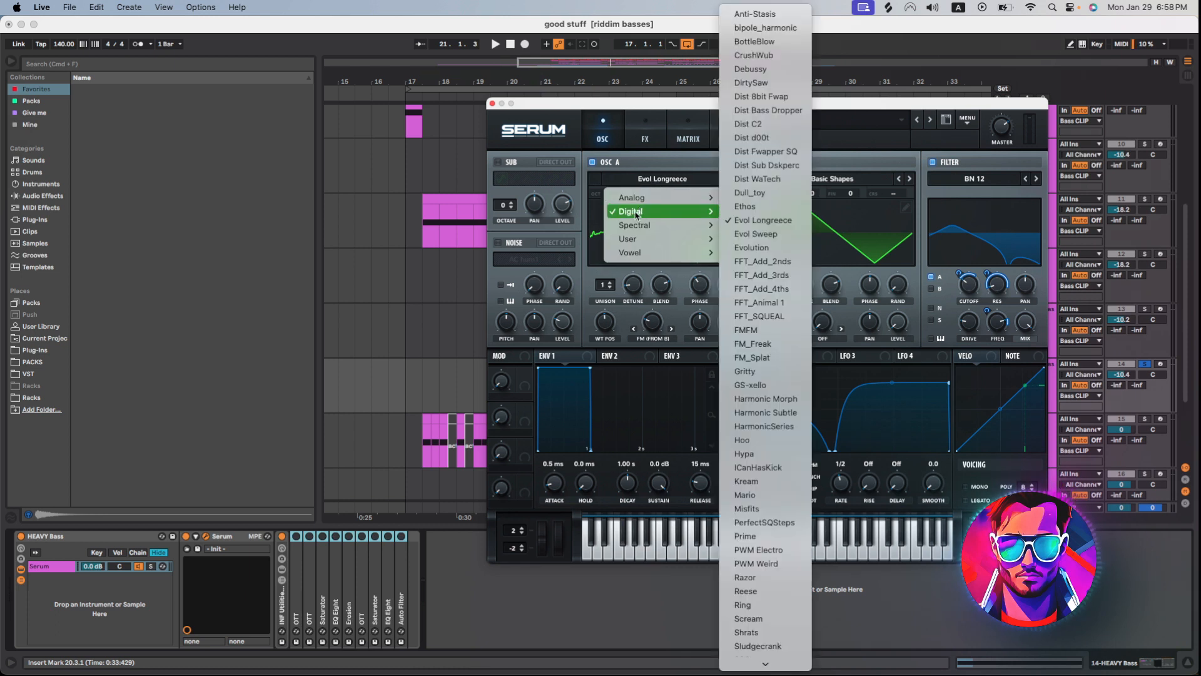
left_click(758, 221)
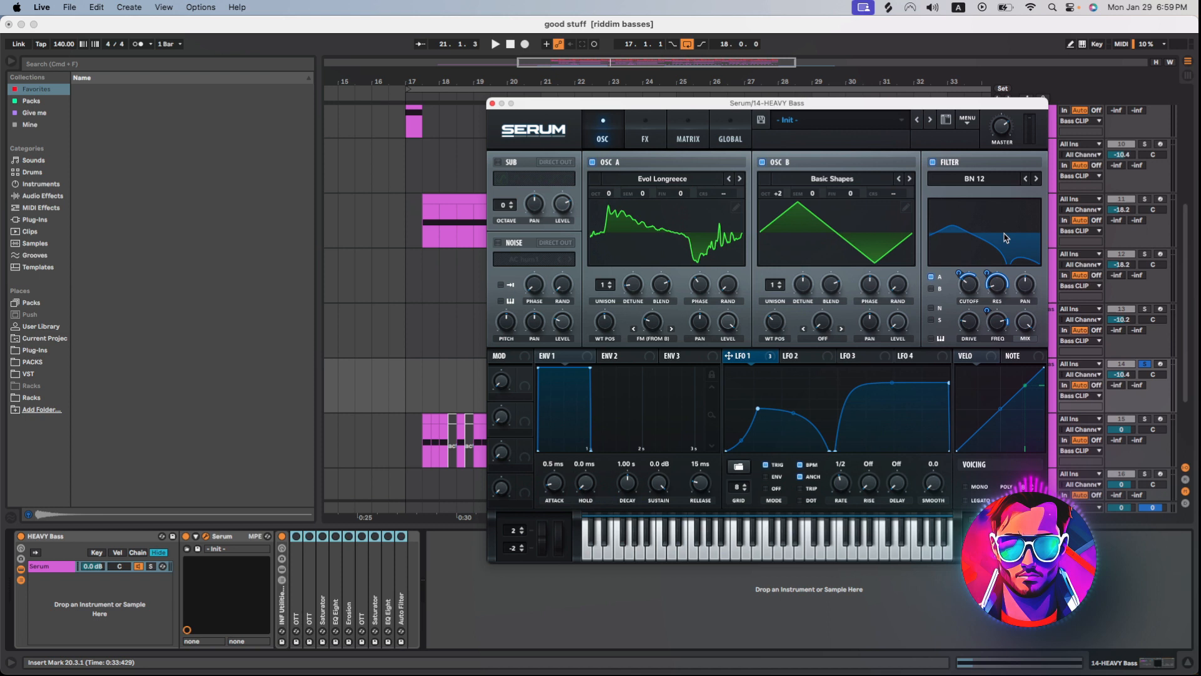
left_click_drag(746, 103, 799, 99)
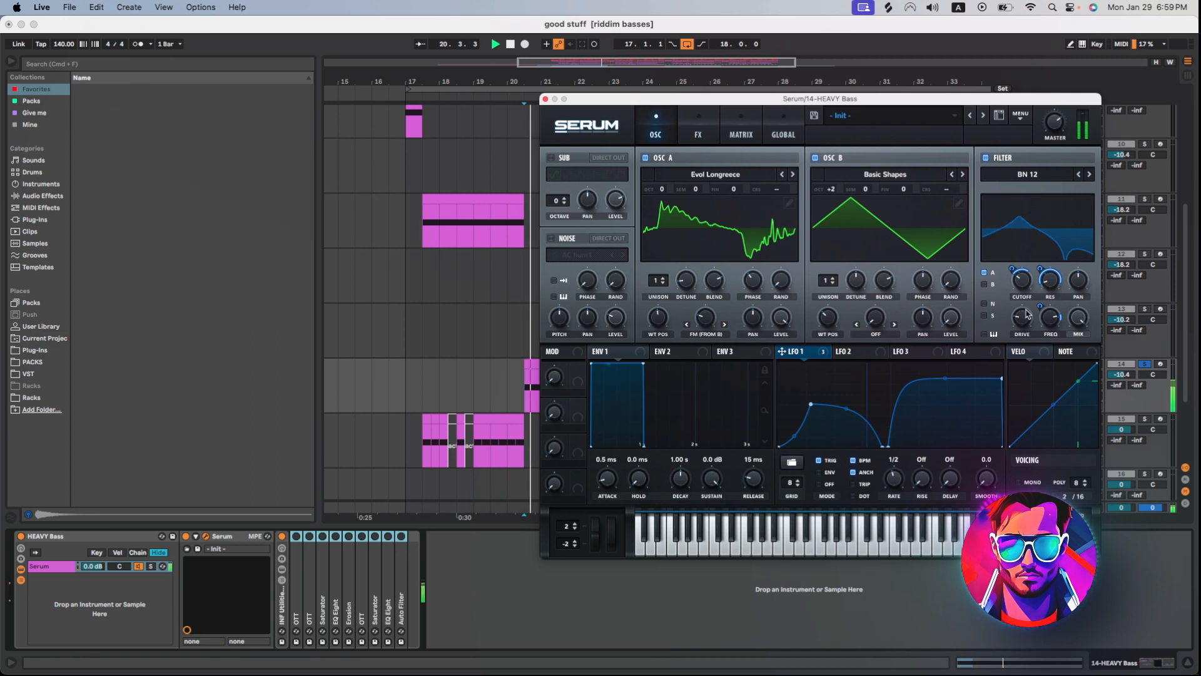
Enable Serum's Downsample Distortion, Phaser, Chorus and multiband Compressor on the HEAVY Bass patch, auditioning along the way.
left_click(698, 132)
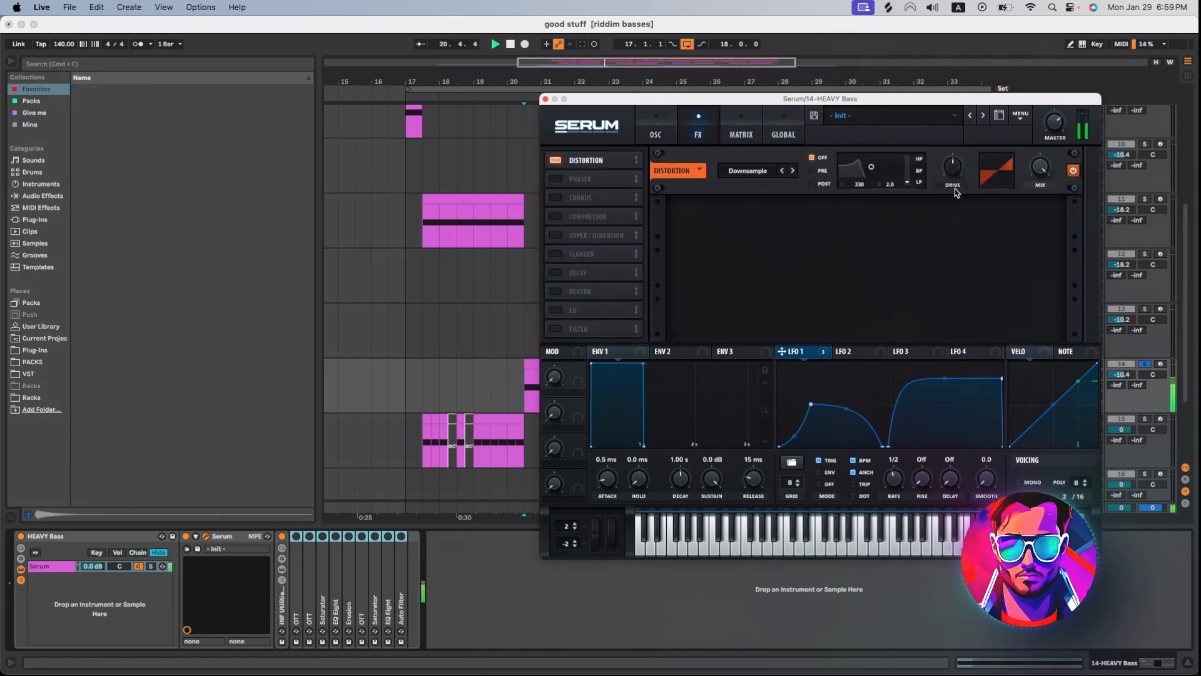
left_click(655, 131)
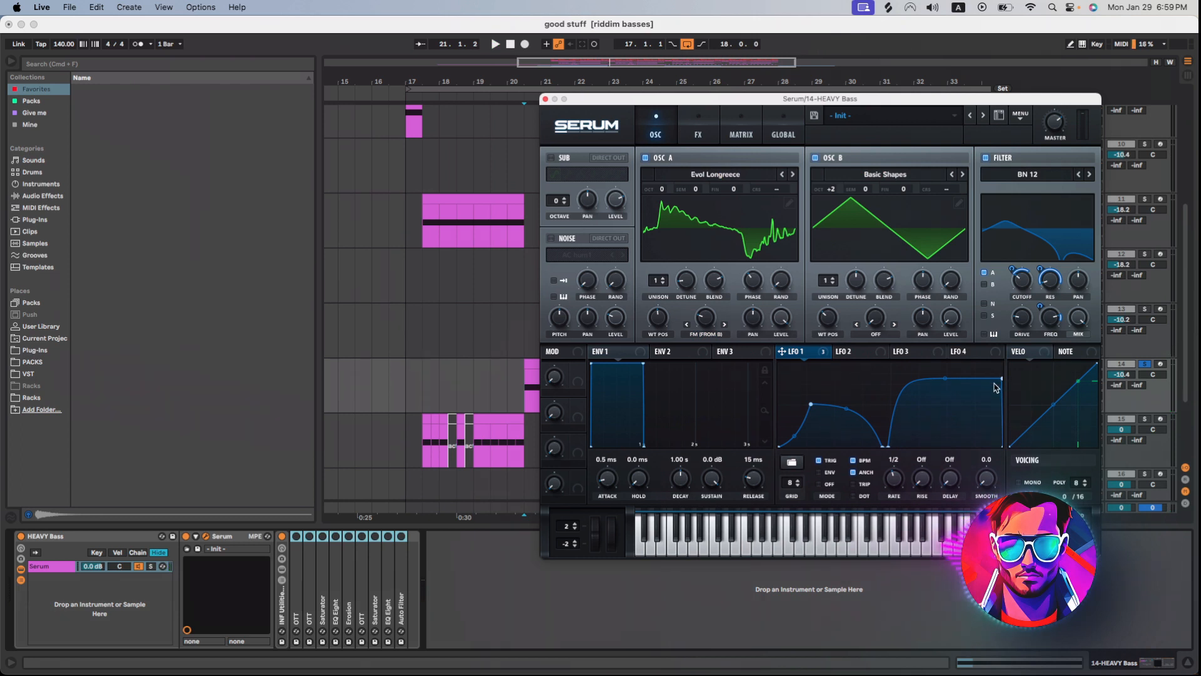
key("space")
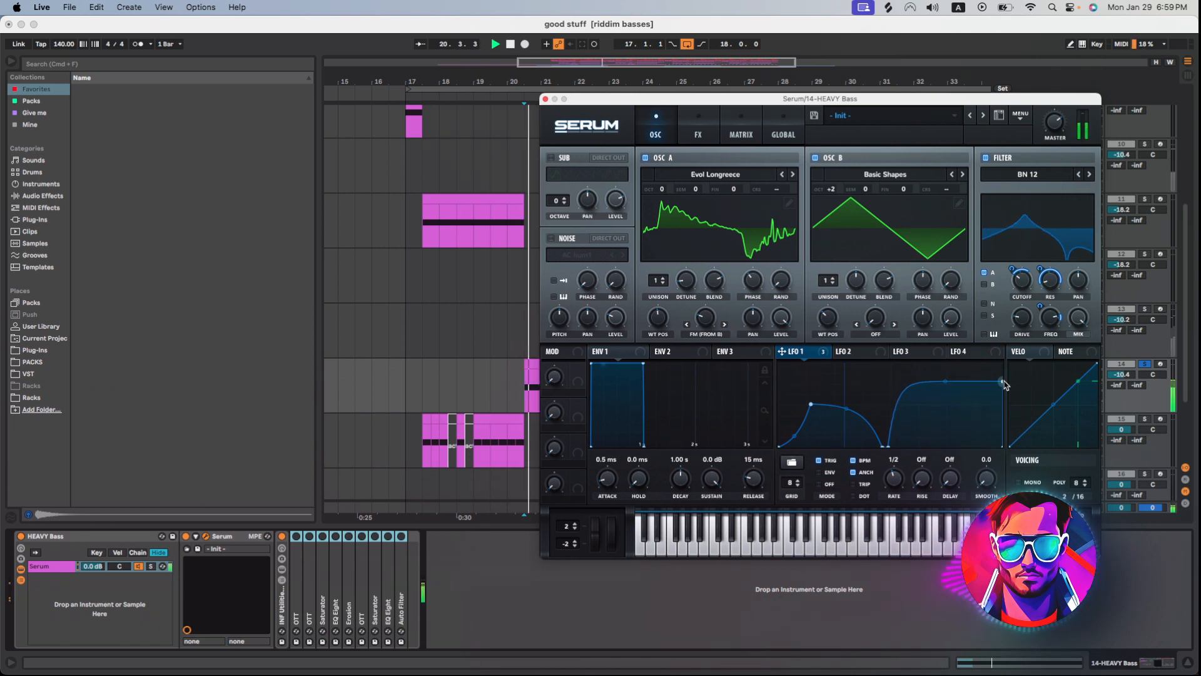
left_click(698, 132)
left_click(554, 179)
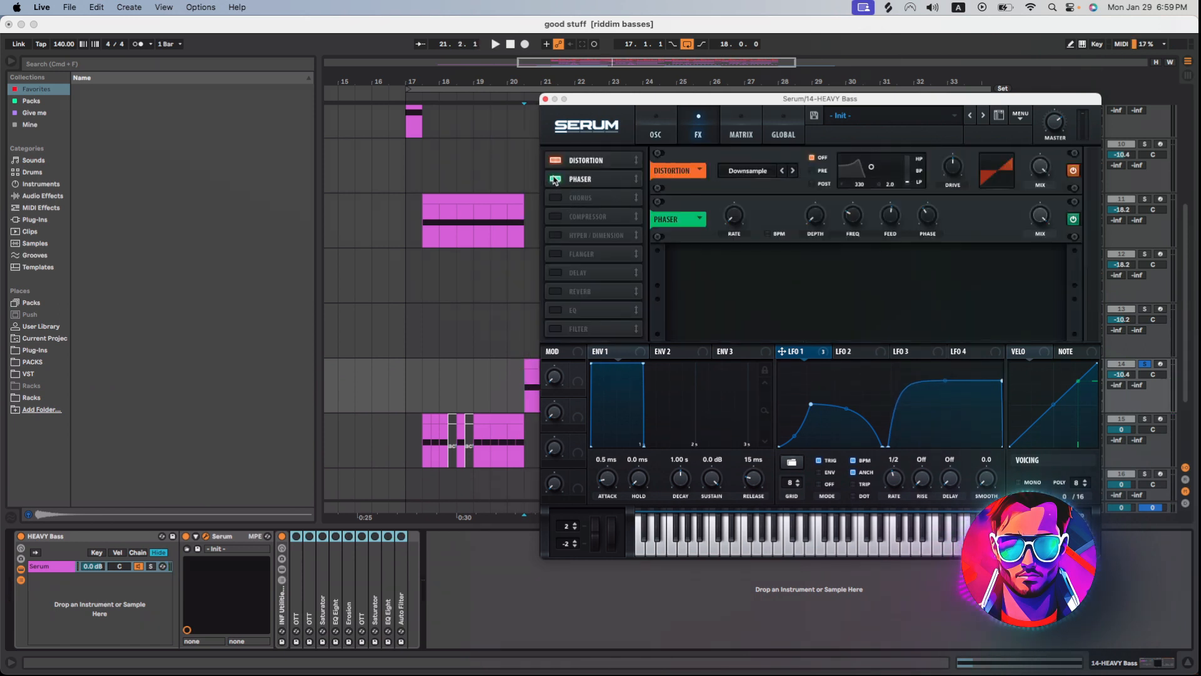
left_click(554, 198)
left_click(554, 217)
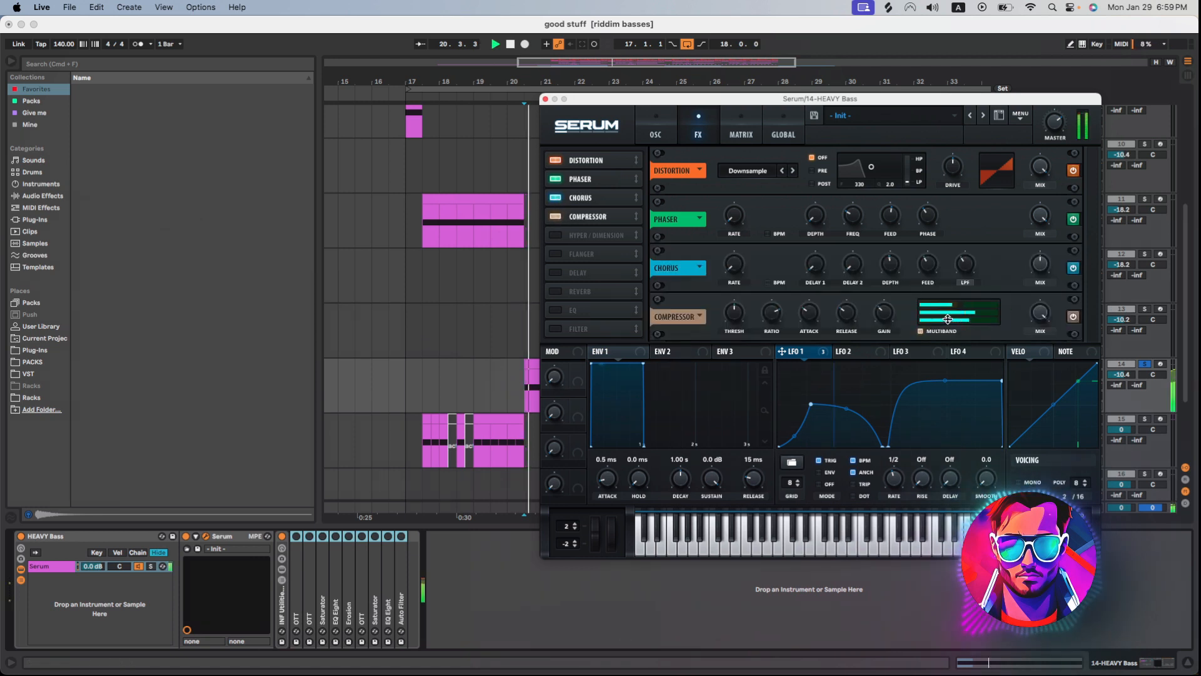
Close Serum, re-enable the whole HEAVY Bass device chain and audition the processed bass.
left_click(544, 100)
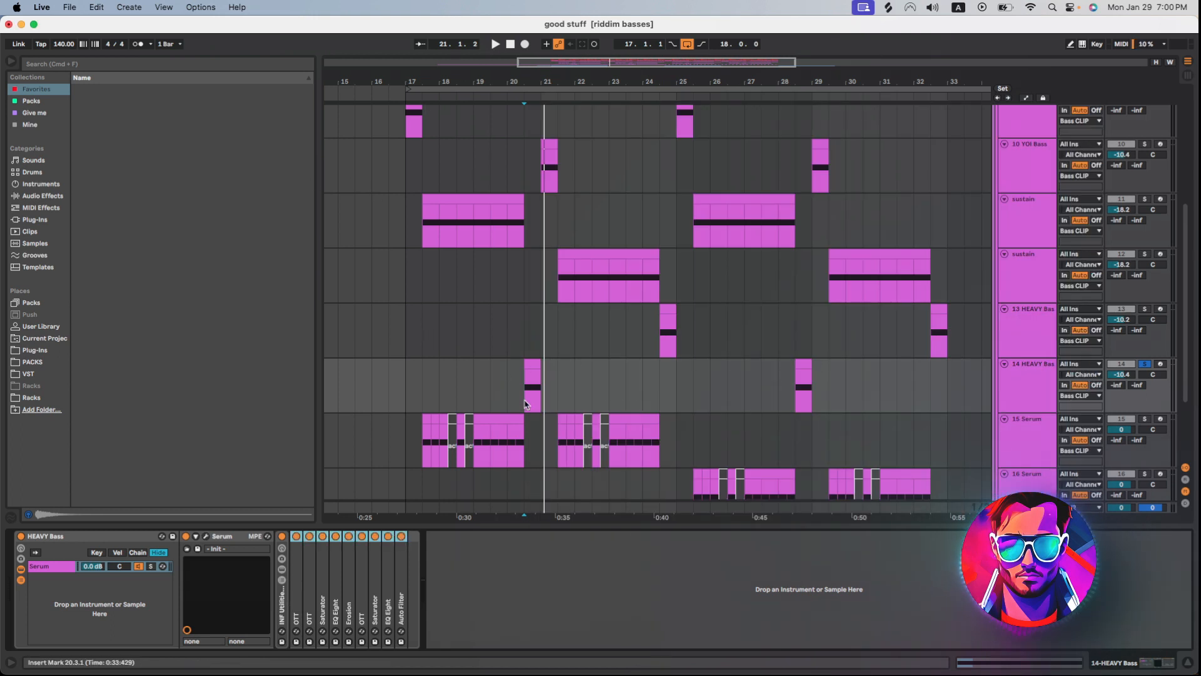
key("space")
key("space")
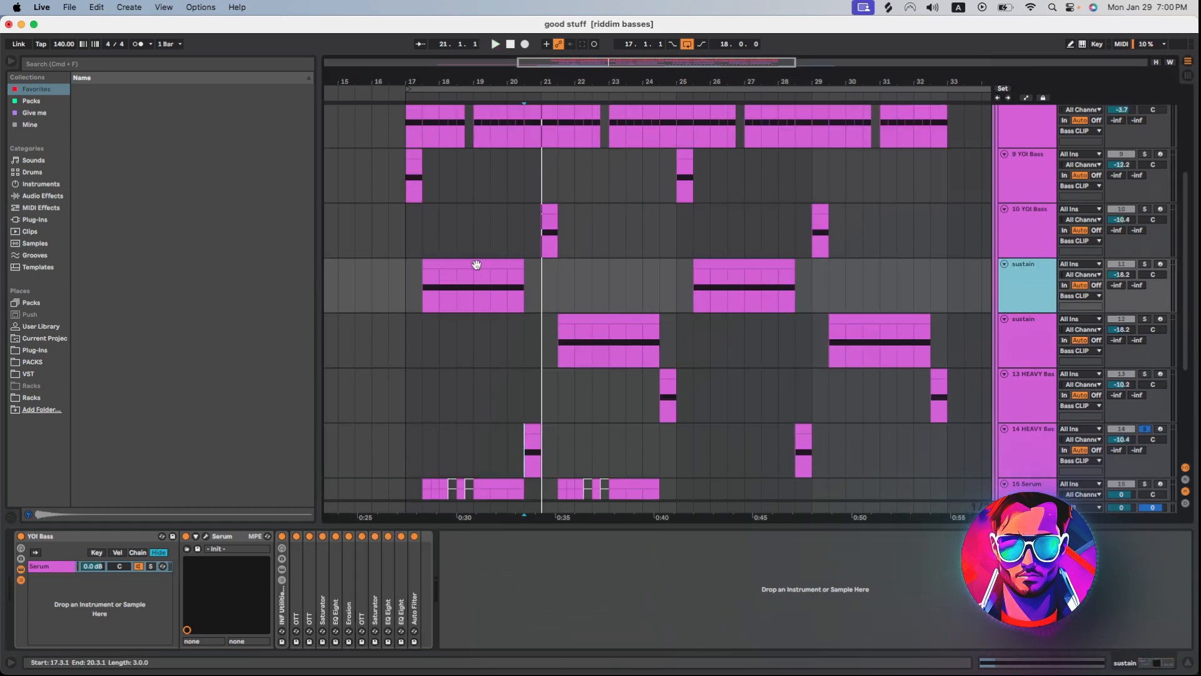
Bypass all devices after Serum on the first sustain track and audition its raw oscillator patch with LFO 1 shown.
left_click(410, 603)
left_click(297, 543, "shift")
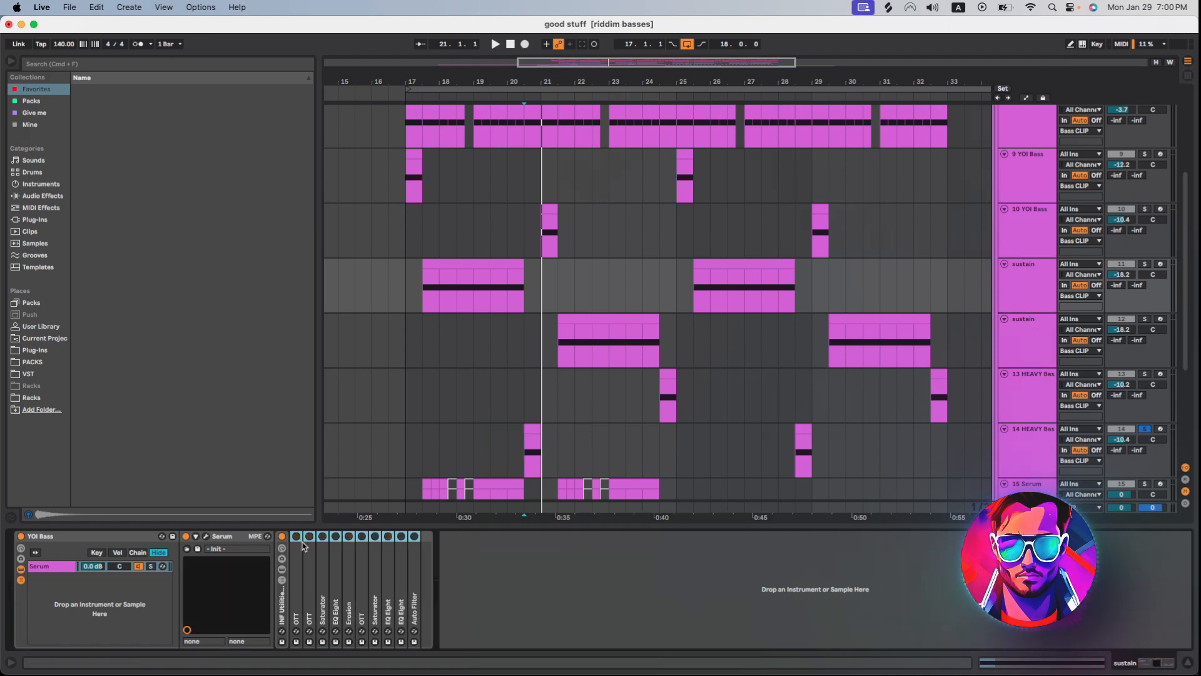
left_click(206, 536)
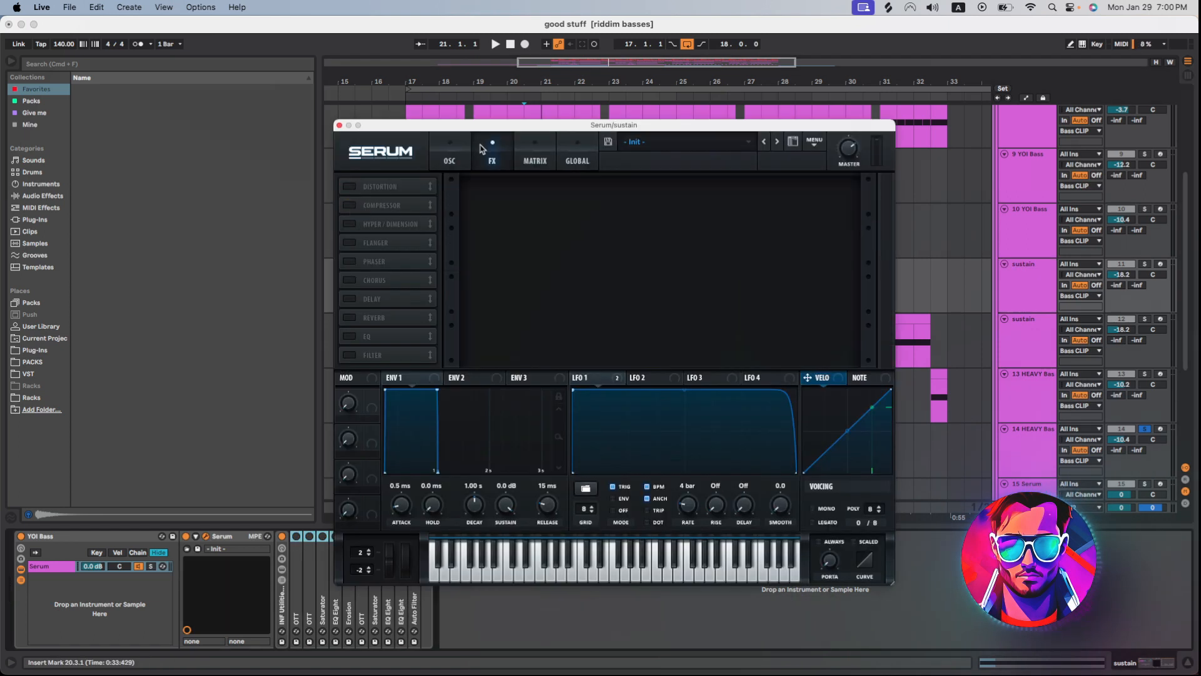
left_click_drag(501, 126, 623, 86)
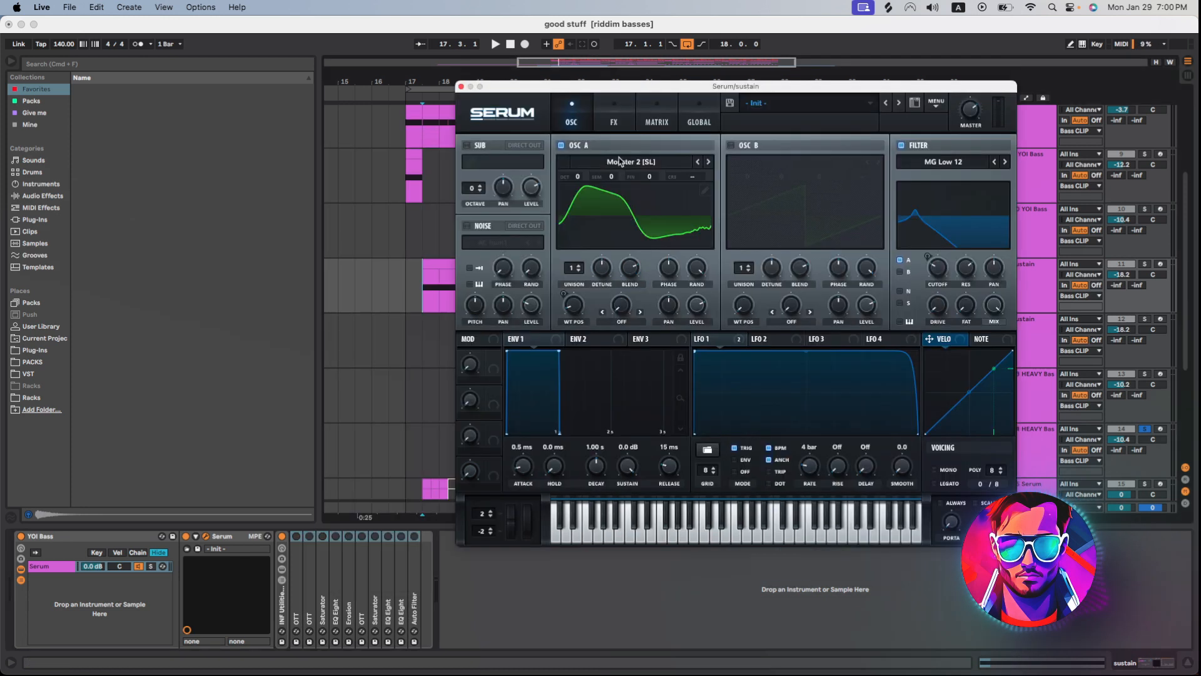
left_click(733, 338)
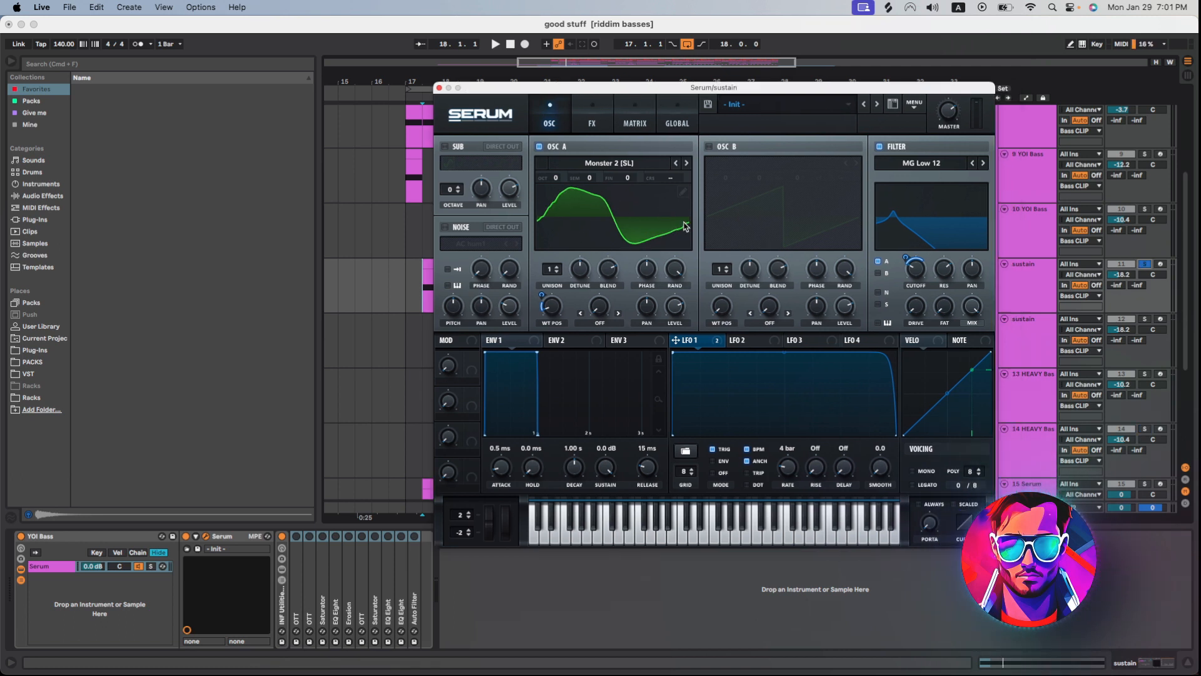
key("space")
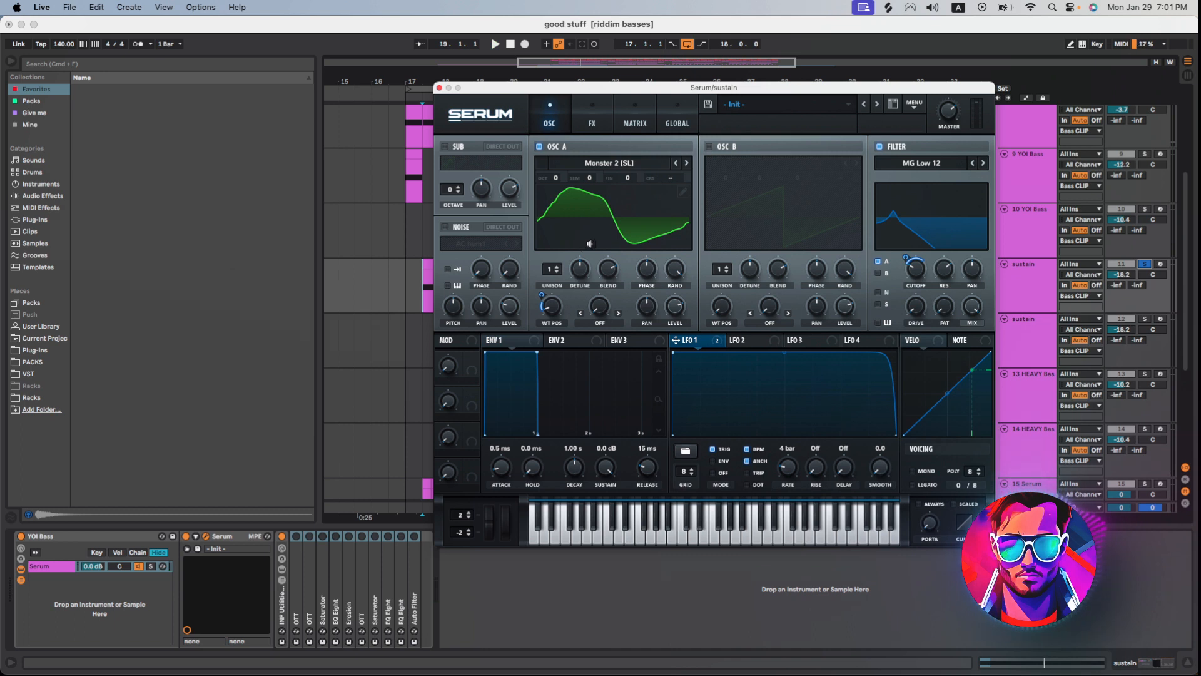
Enable Serum's Downsample Distortion and multiband Compressor on the sustain patch, auditioning the sound after each.
left_click(592, 118)
left_click(448, 148)
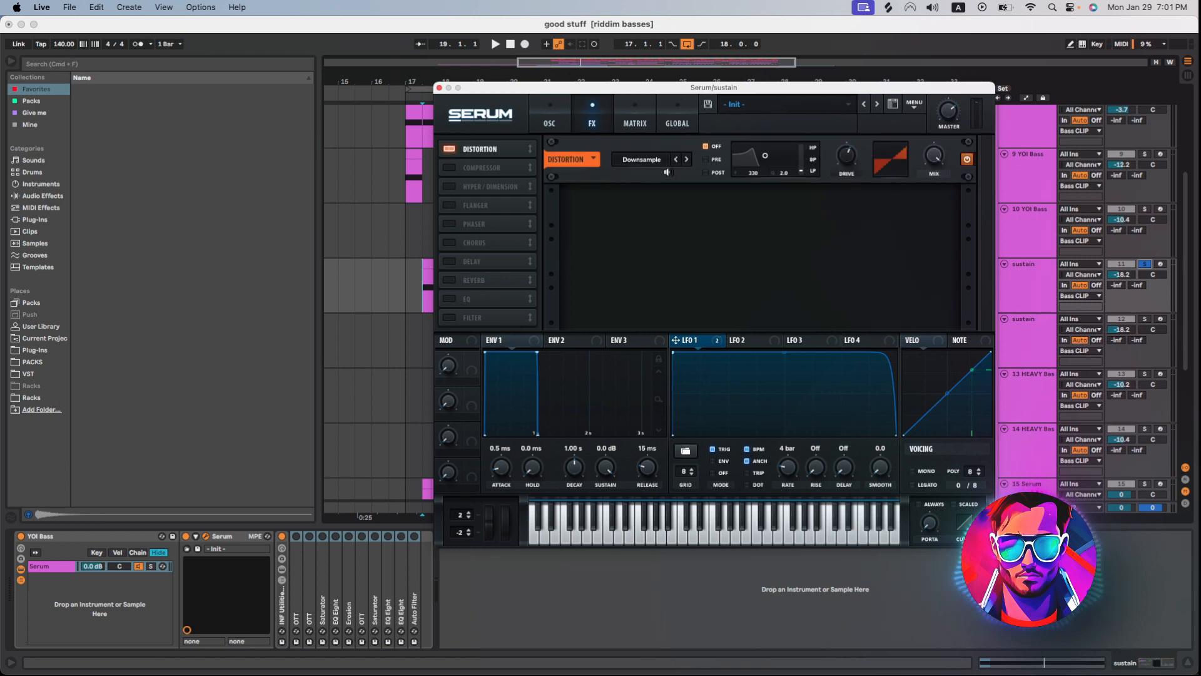
key("space")
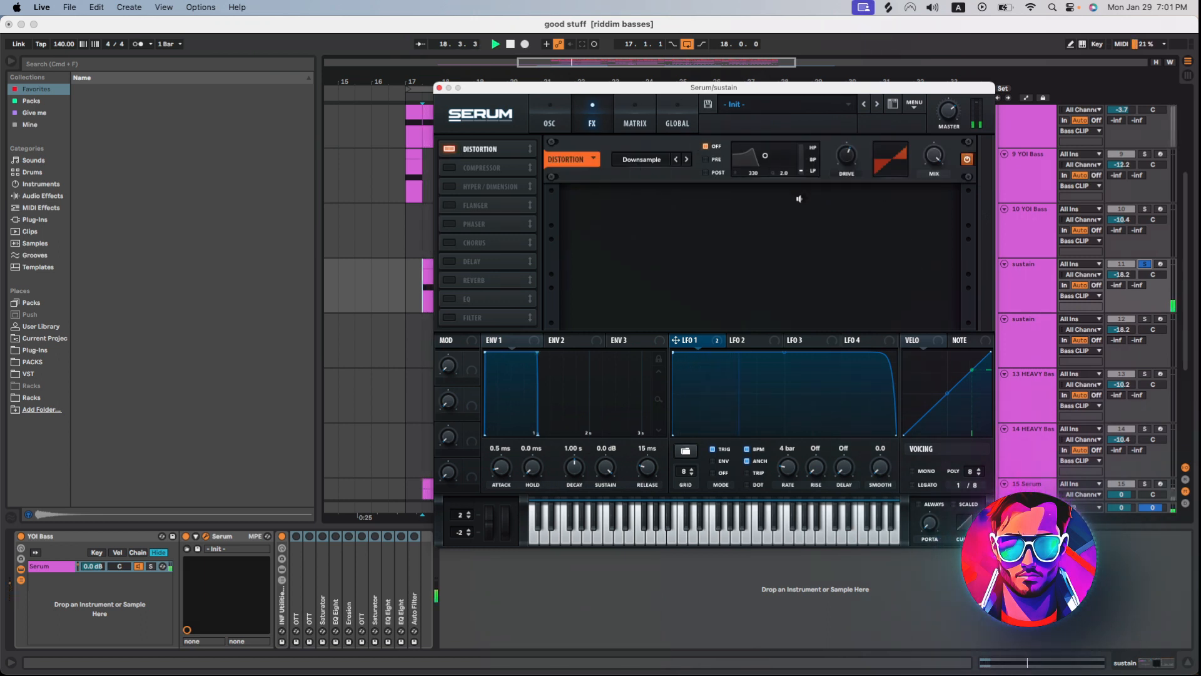
key("space")
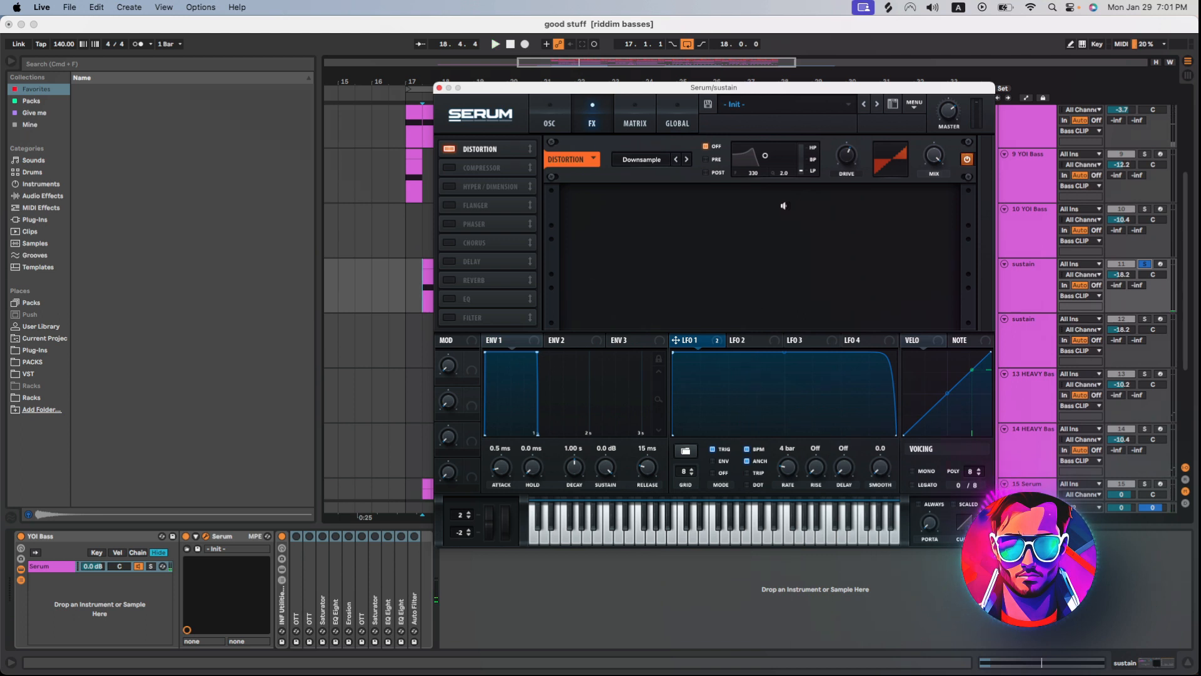
left_click(449, 168)
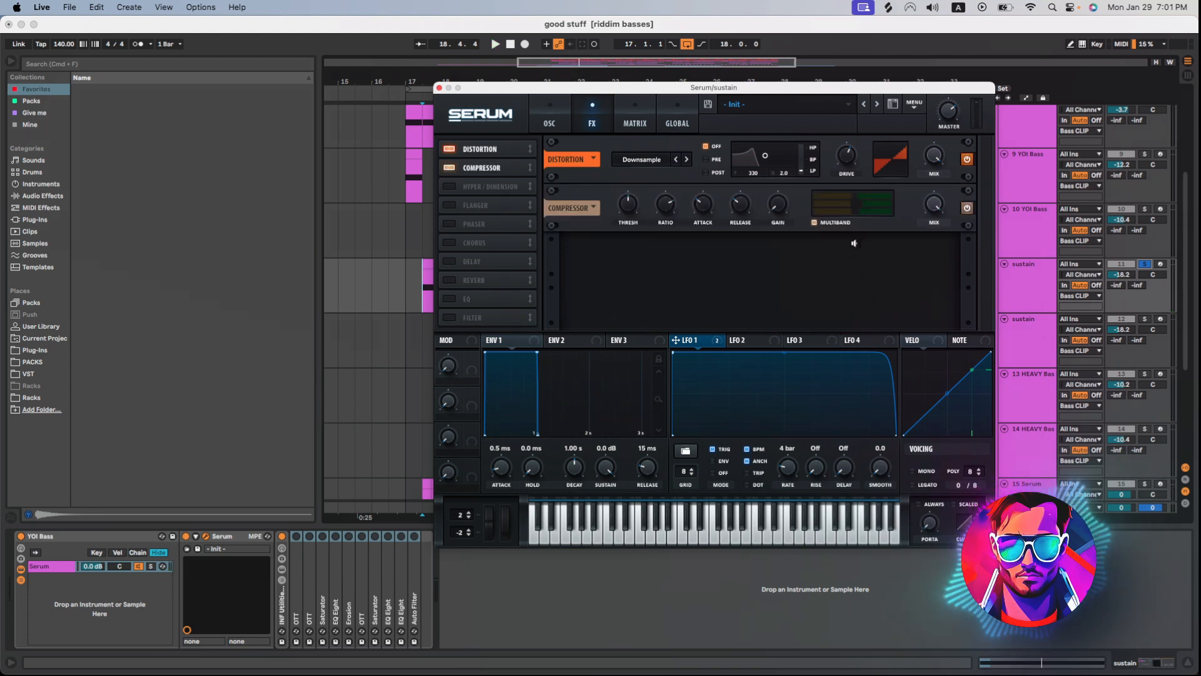
key("space")
key("space")
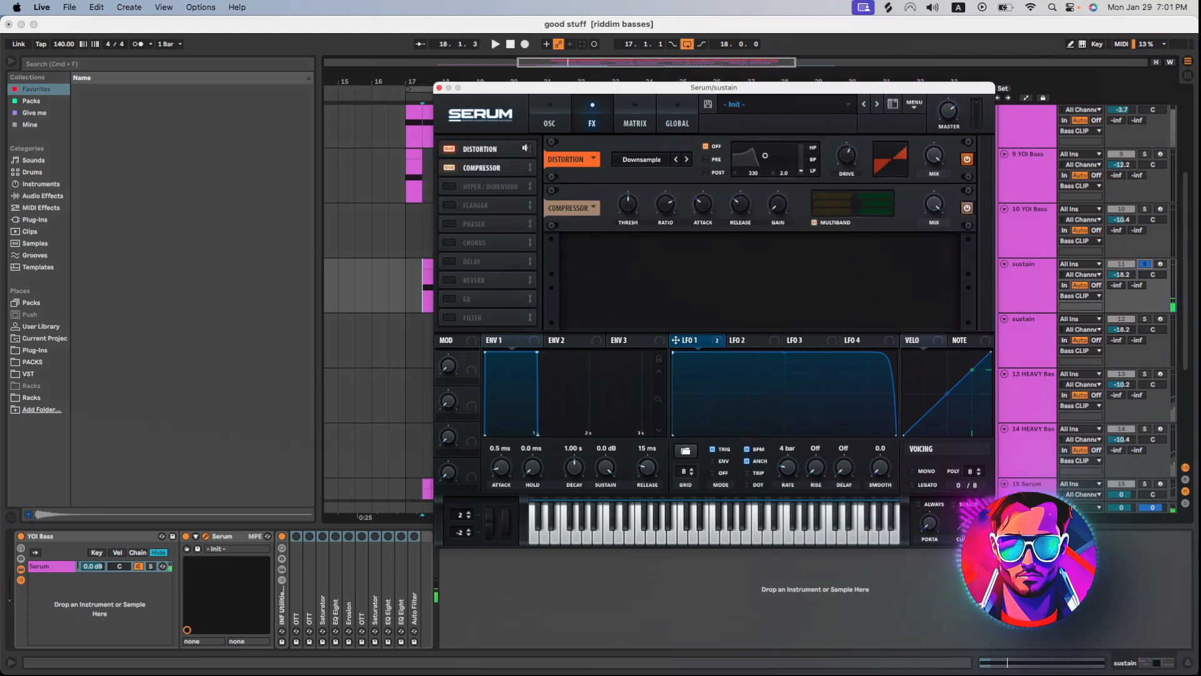
Close Serum, re-enable the first sustain track's whole device chain and audition the processed bass.
left_click(439, 88)
left_click(415, 584, "shift")
left_click(414, 536)
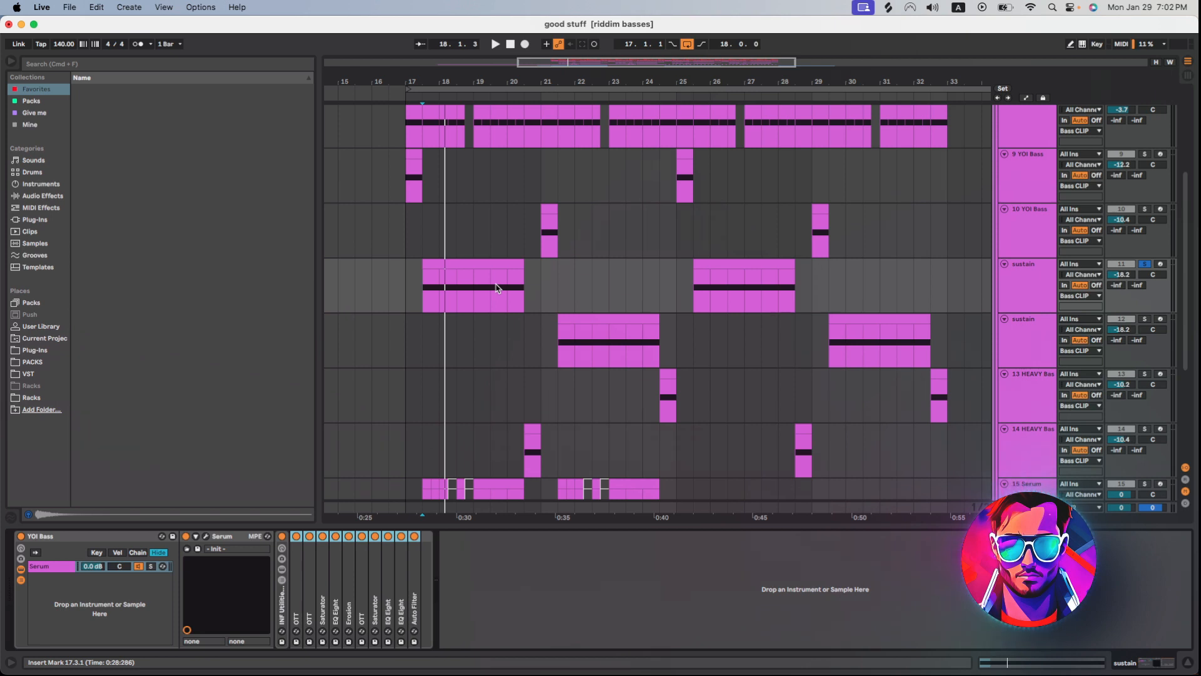
key("space")
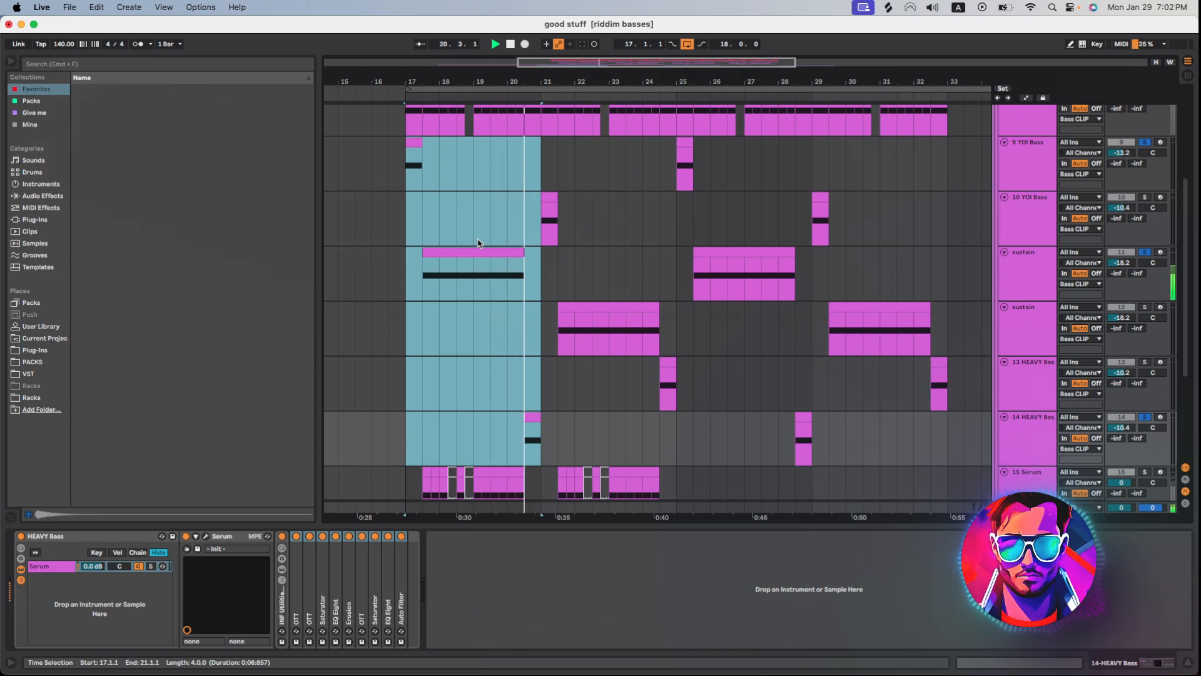
Solo the 15 Serum track, bypass the devices after its synth and open its DRIZKO - Barkz patch.
scroll(494, 345, "down", 5)
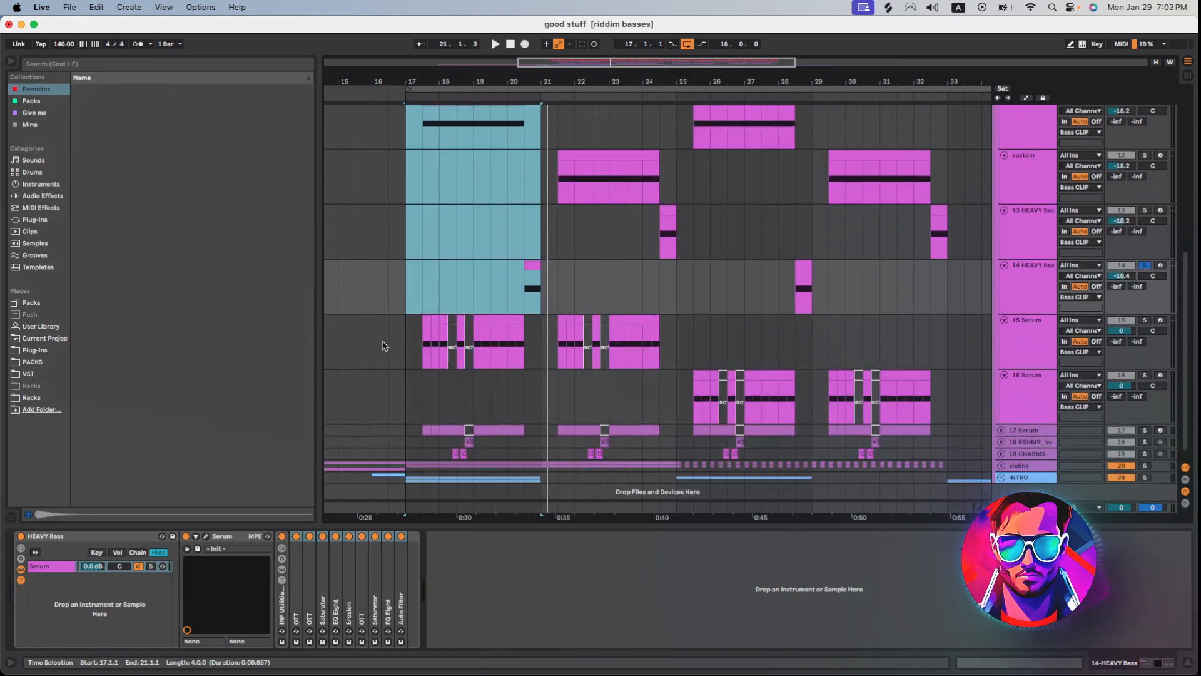
left_click(427, 350)
scroll(438, 347, "down", 1)
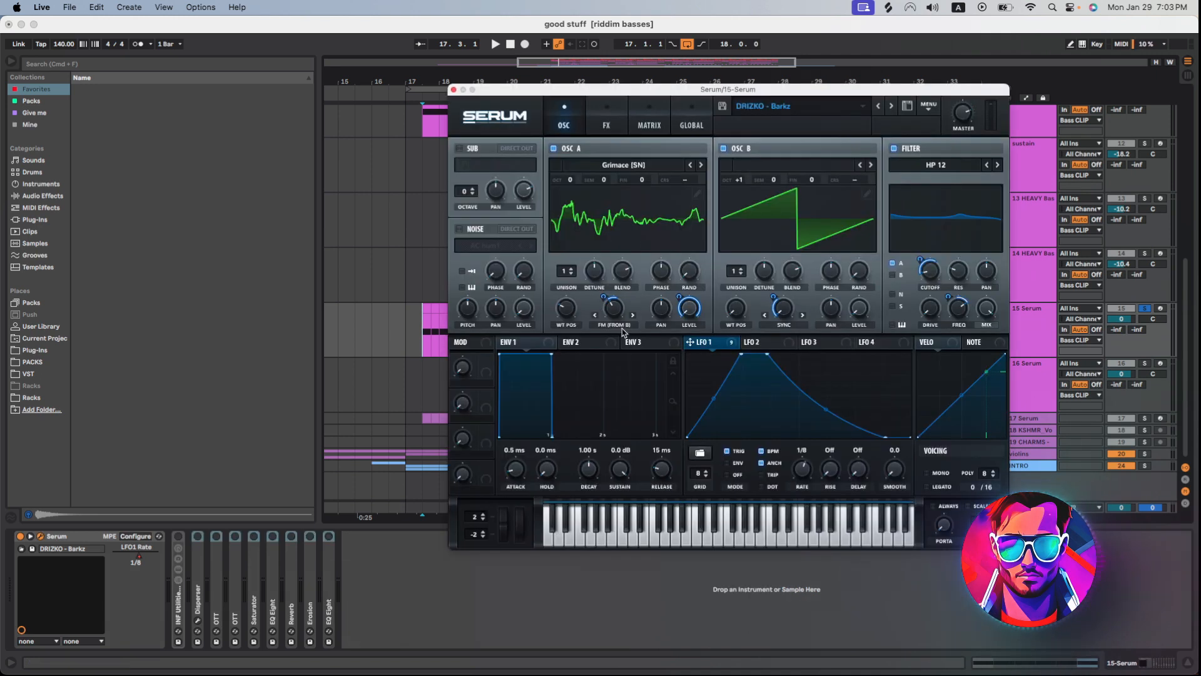
Examine oscillator A's wavetable category and FM warp setting in the 15 Serum patch, with LFO 1 shown.
left_click(623, 166)
mouse_move(608, 217)
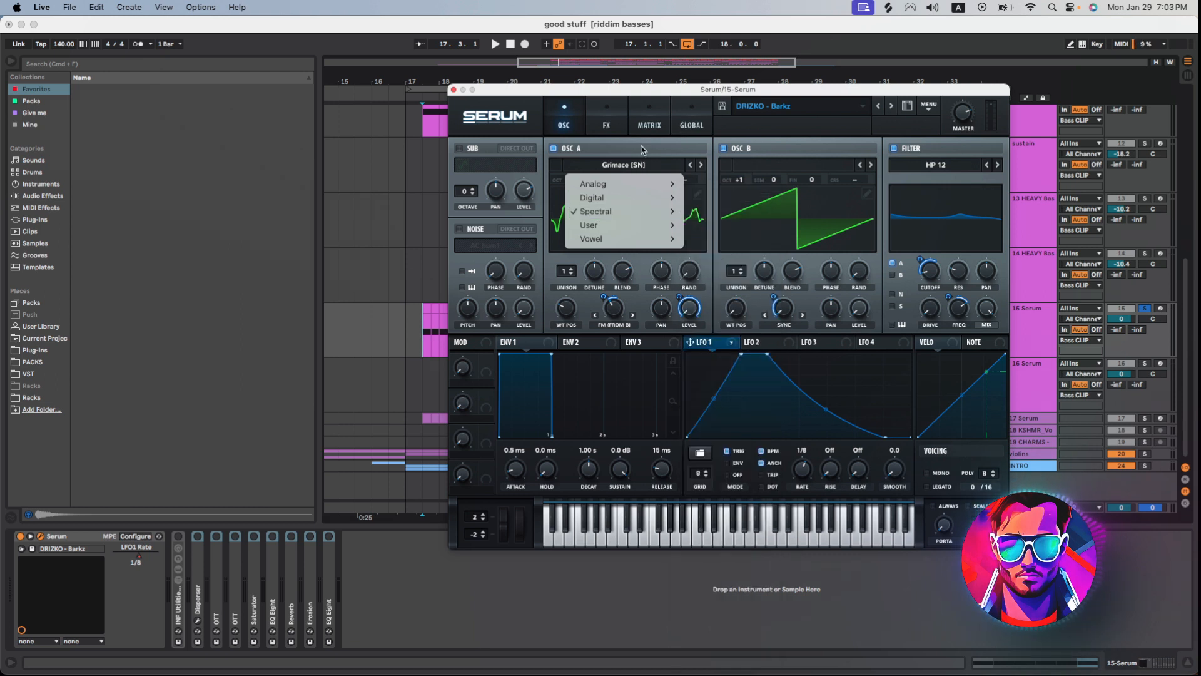
left_click(626, 319)
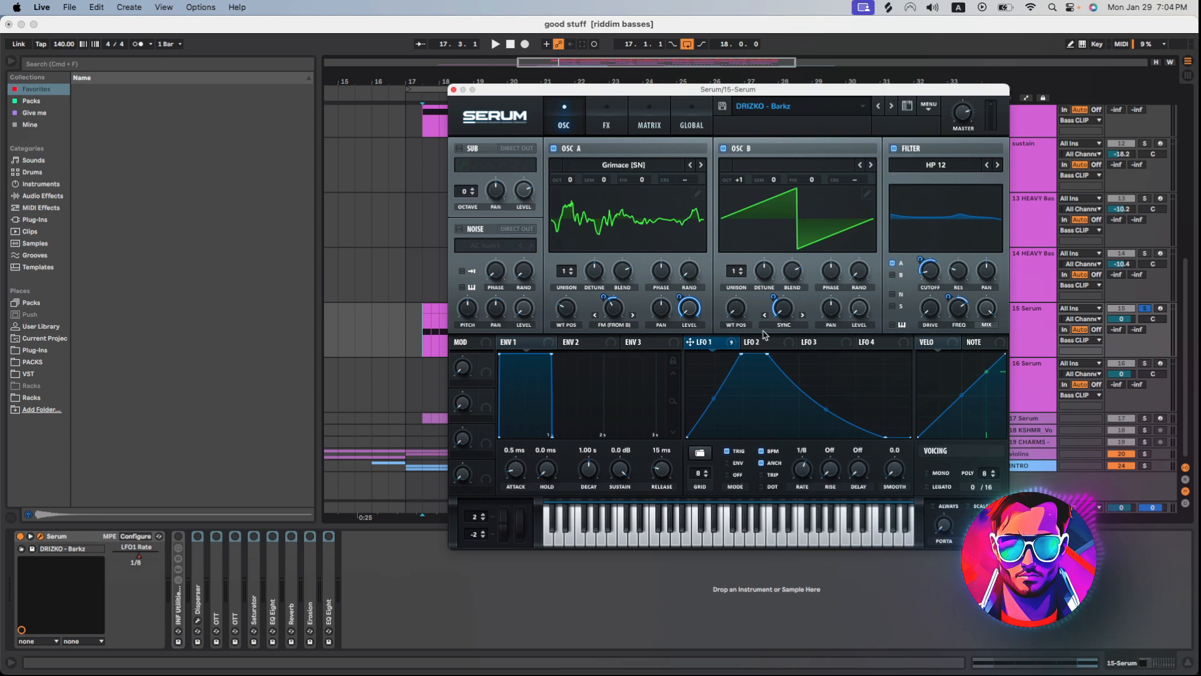
left_click_drag(872, 89, 796, 70)
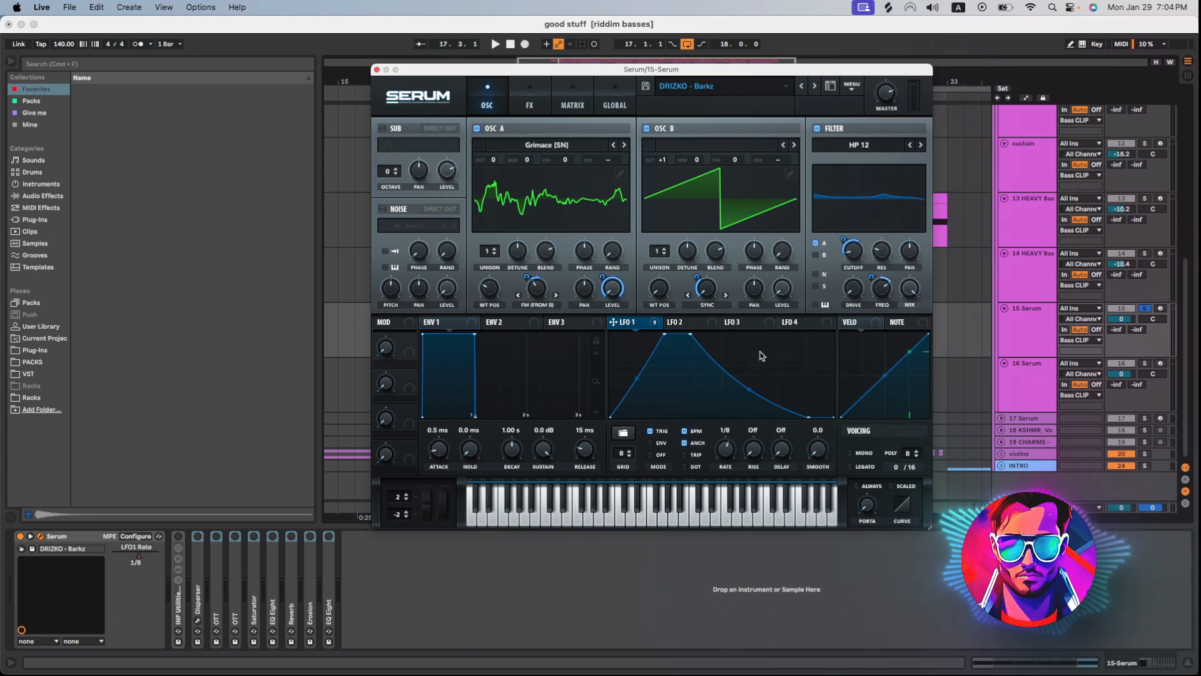
Audition the raw 15 Serum patch, open its effects page and enable Hyper/Dimension, checking the Dimension mix amount.
key("space")
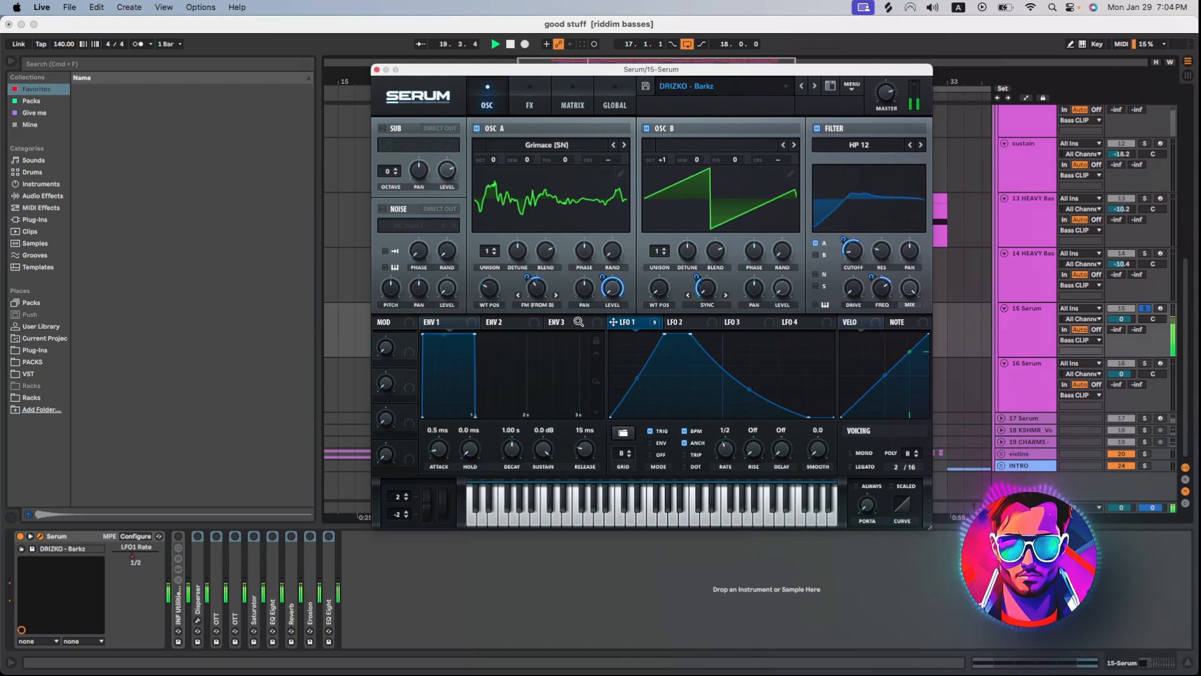
left_click(529, 100)
key("space")
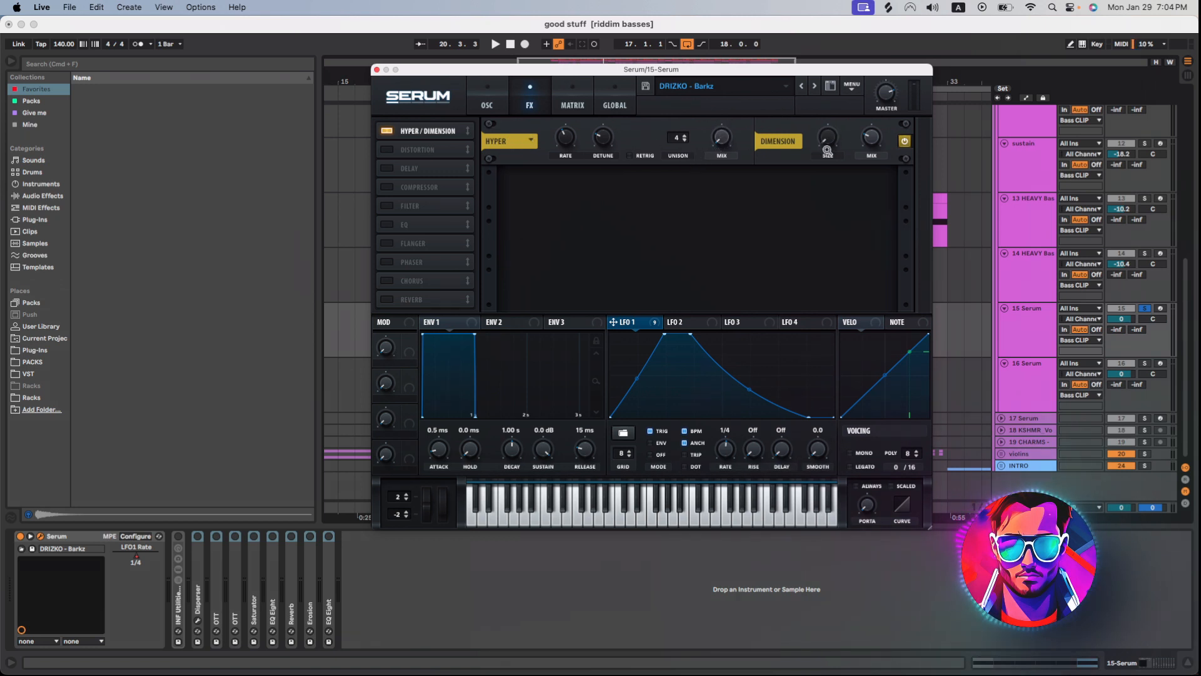
mouse_move(871, 142)
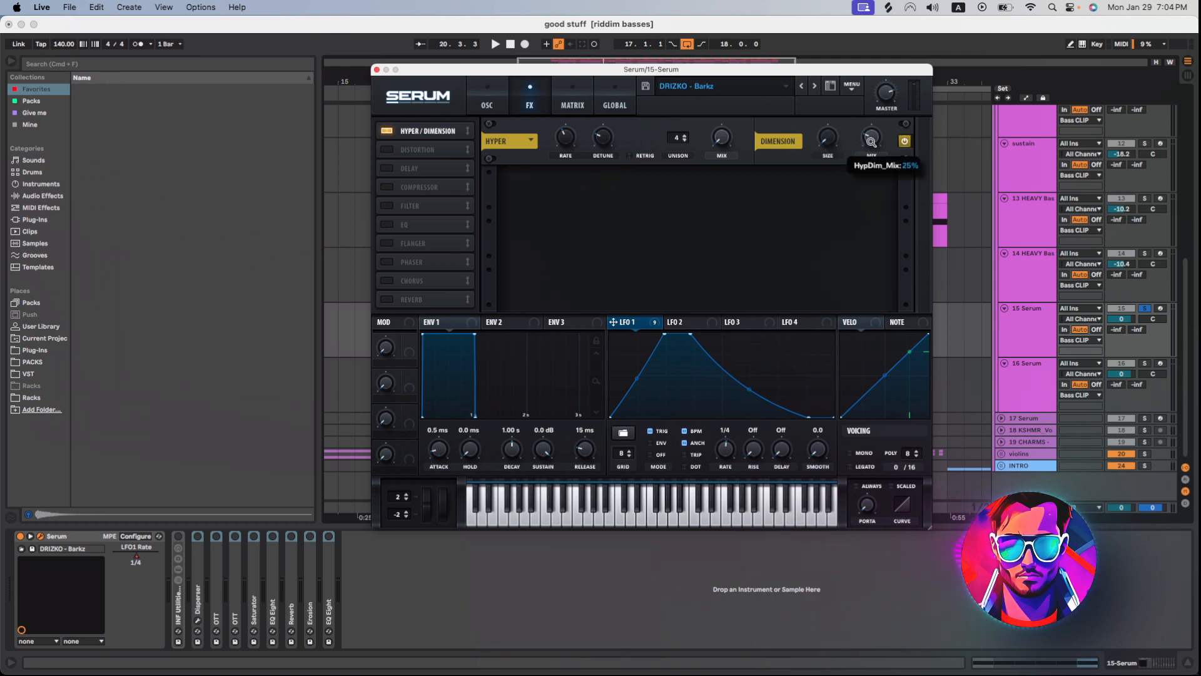
Enable Serum's Tube Distortion and Delay on the 15 Serum patch, auditioning the sound after each.
left_click(388, 149)
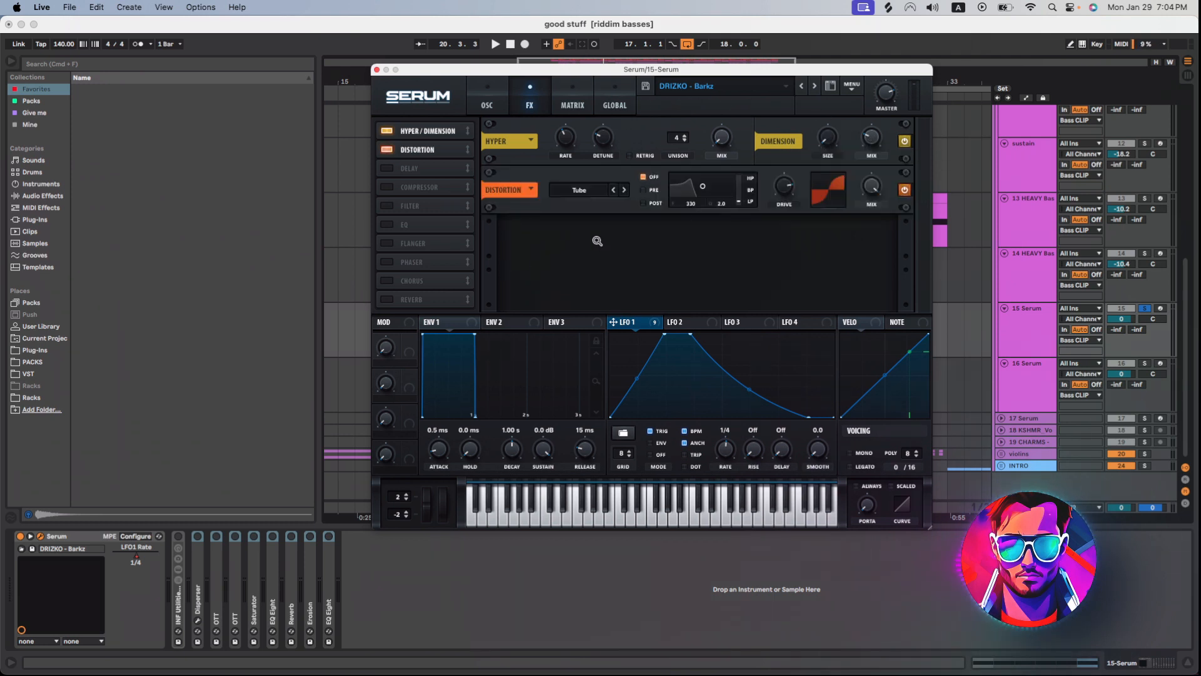
mouse_move(786, 189)
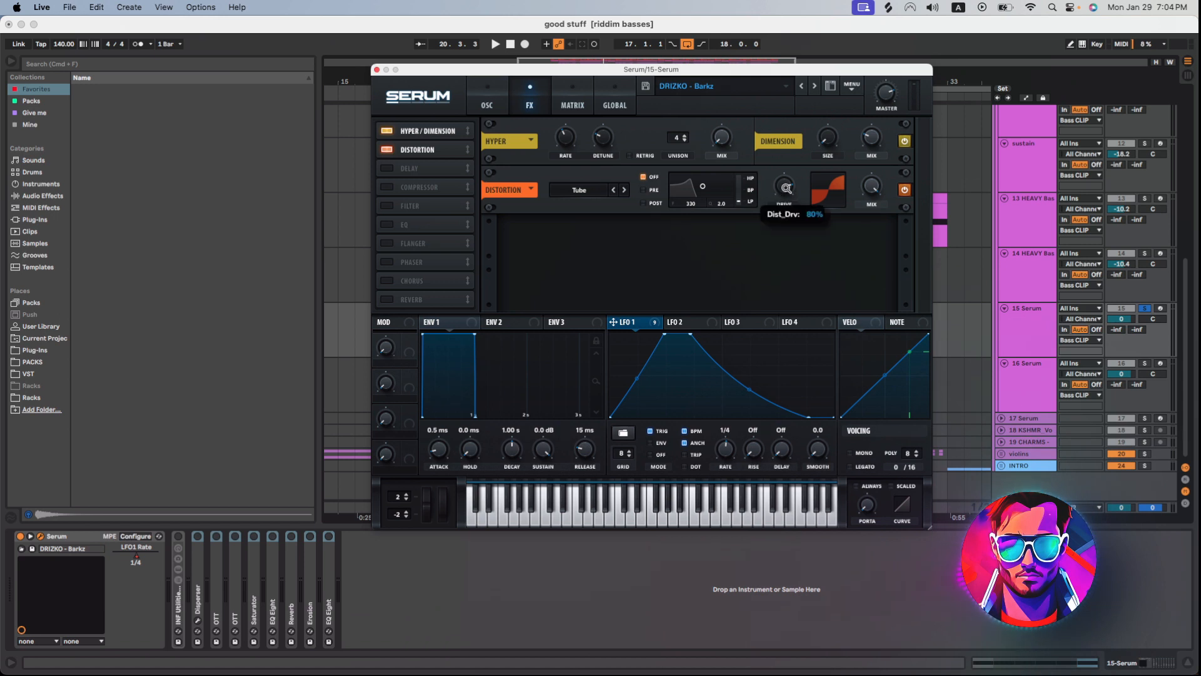
key("space")
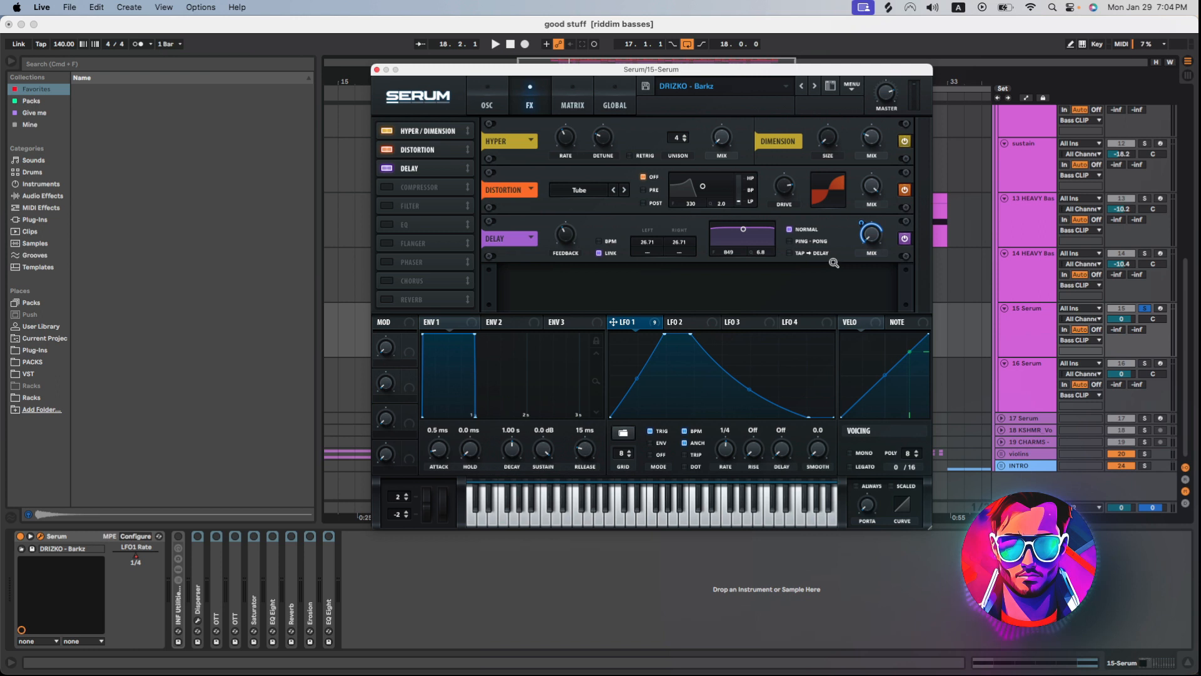
key("space")
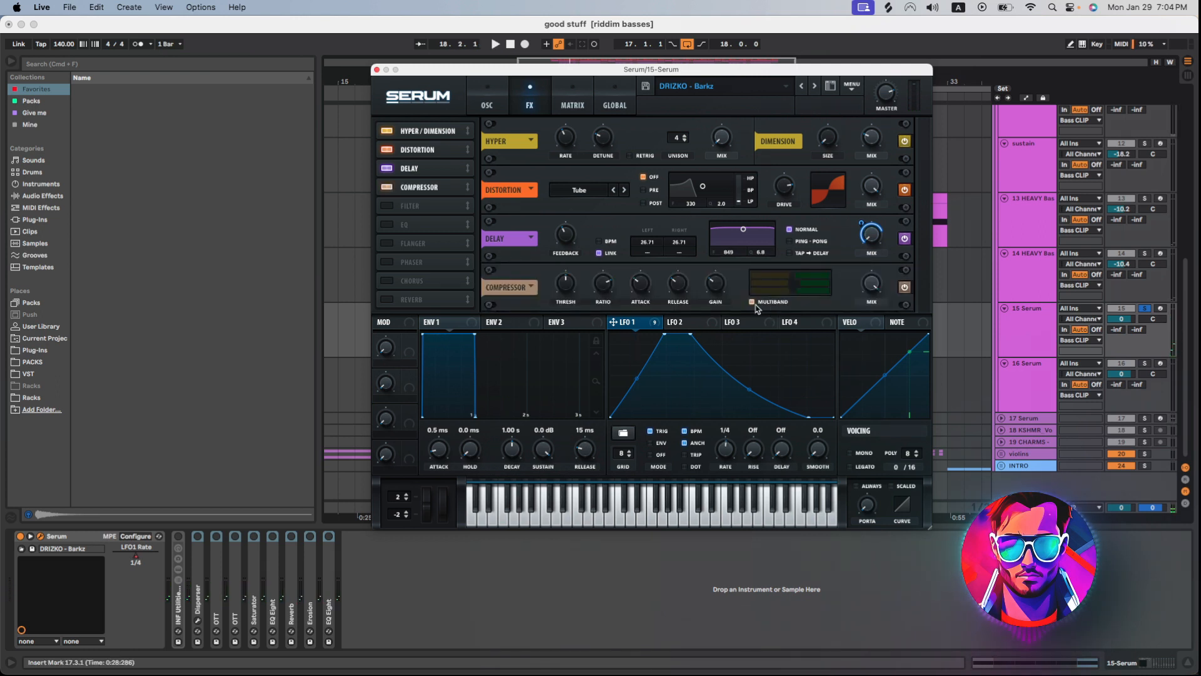
key("space")
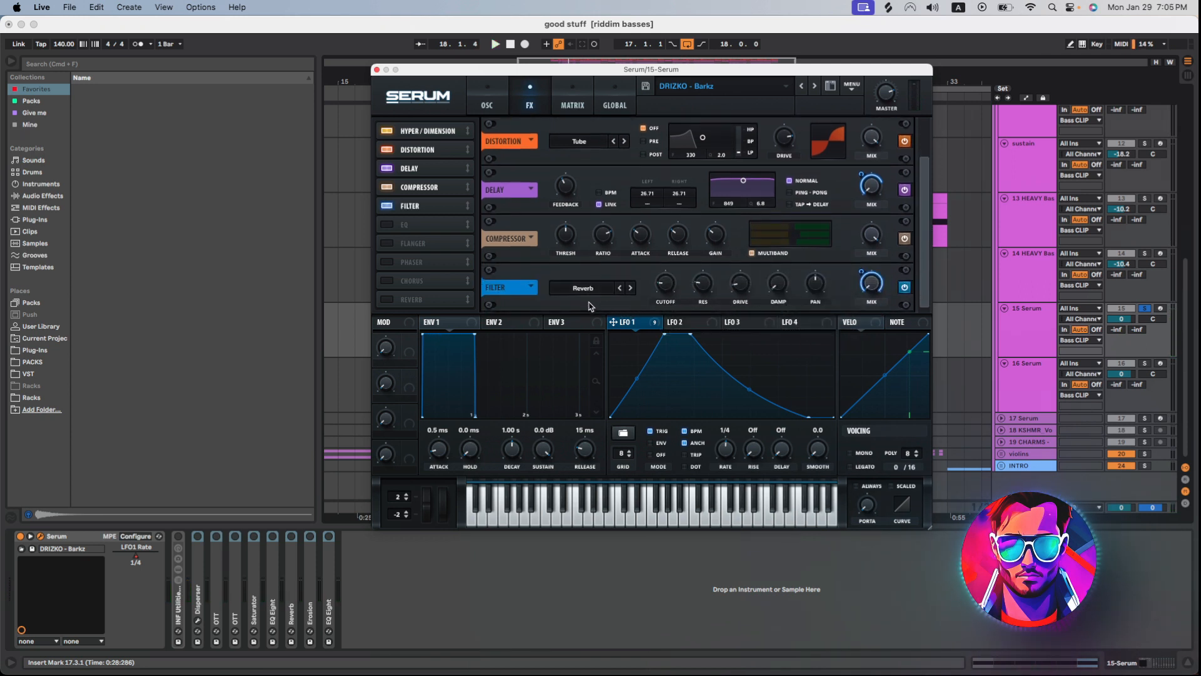
Enable Serum's multiband Compressor, Reverb-type Filter and EQ, adjust the Filter's mix and audition the 15 Serum patch.
key("space")
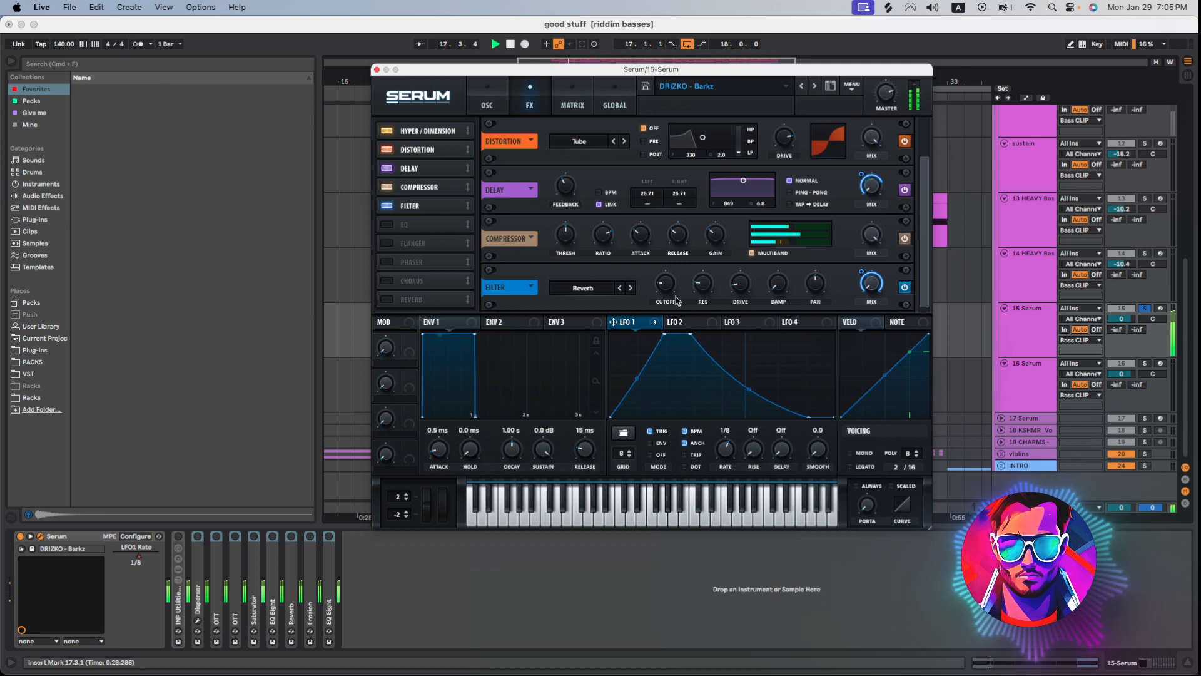
key("space")
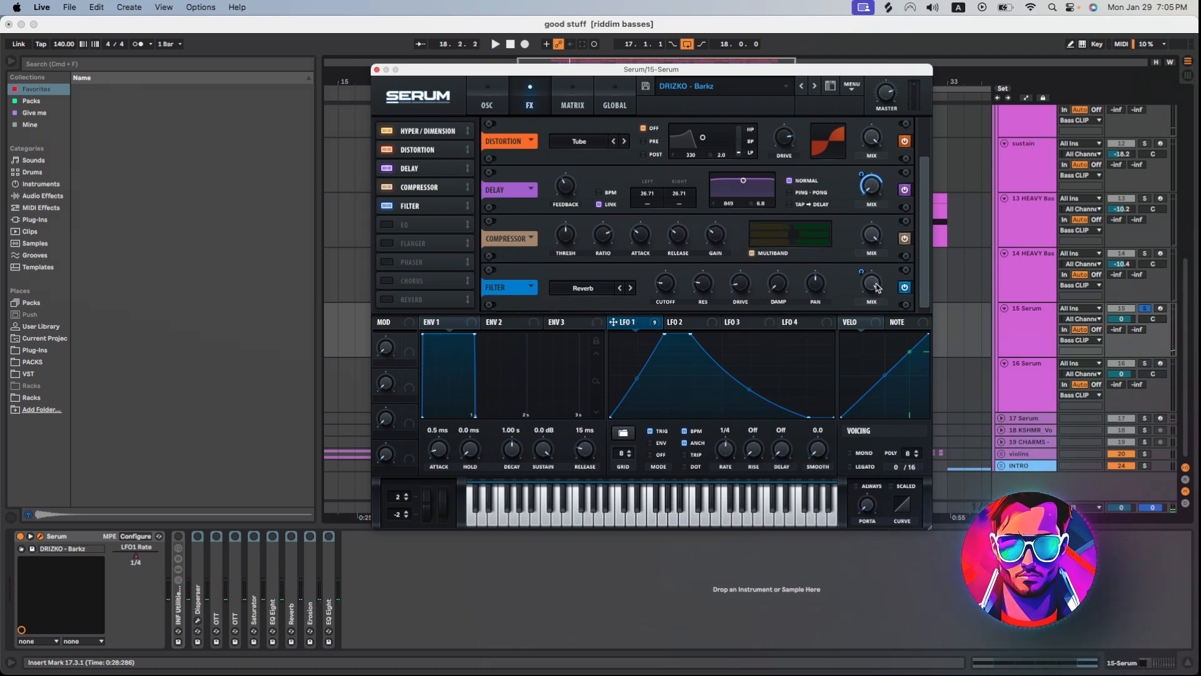
left_click_drag(874, 288, 856, 415)
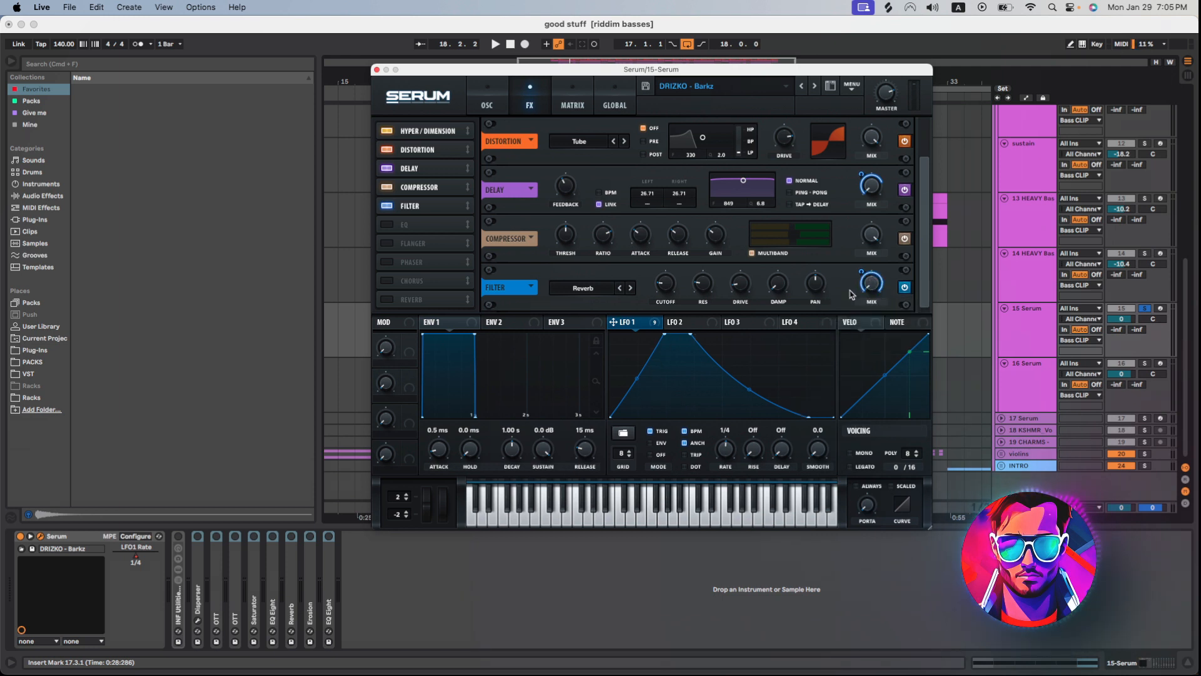
key("space")
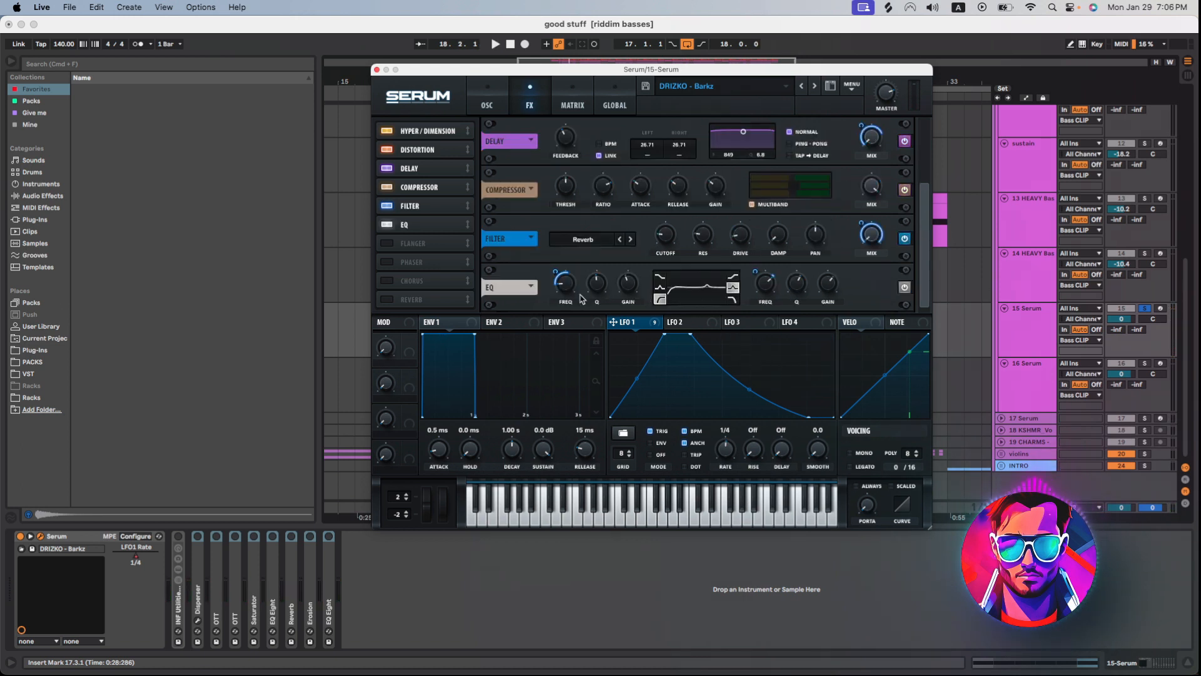
key("space")
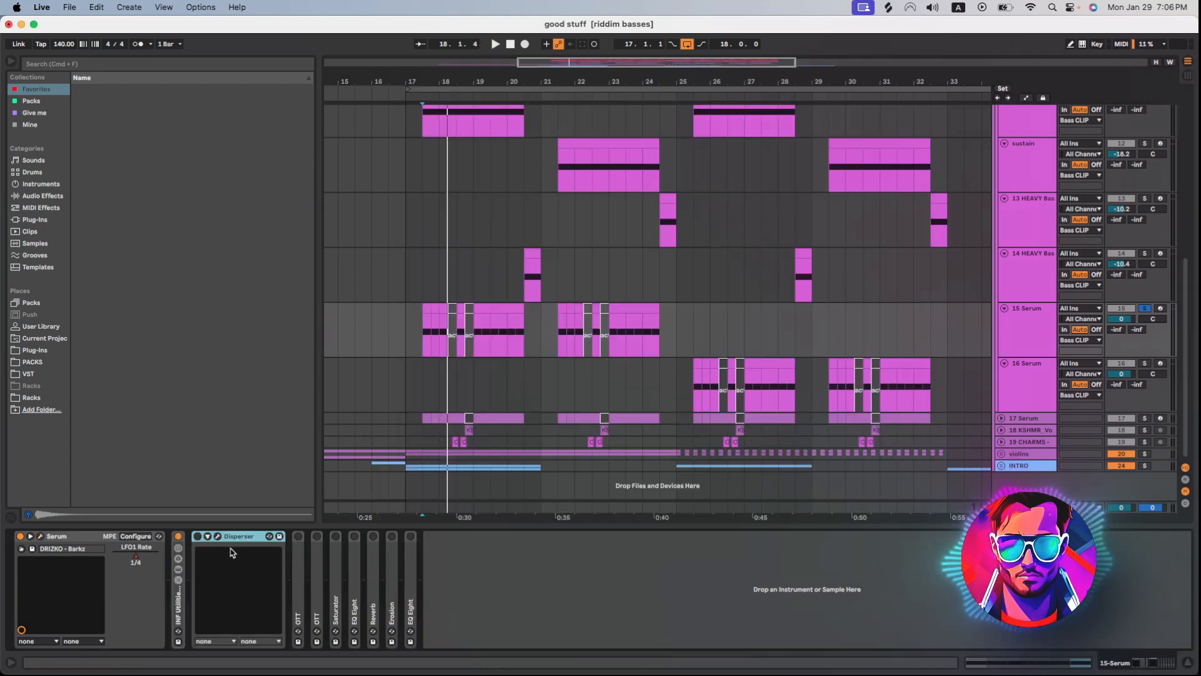
Enable Disperser and both OTT devices on the 15 Serum track, inspecting their settings and auditioning the bass as each is added.
left_click(218, 537)
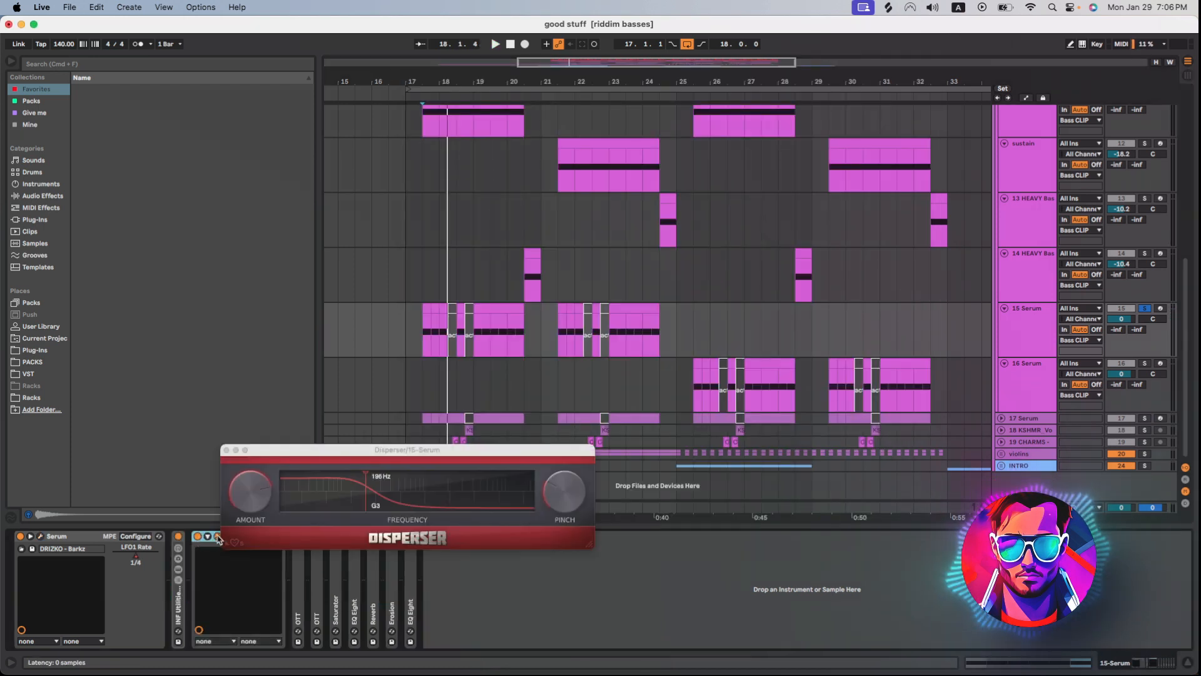
key("space")
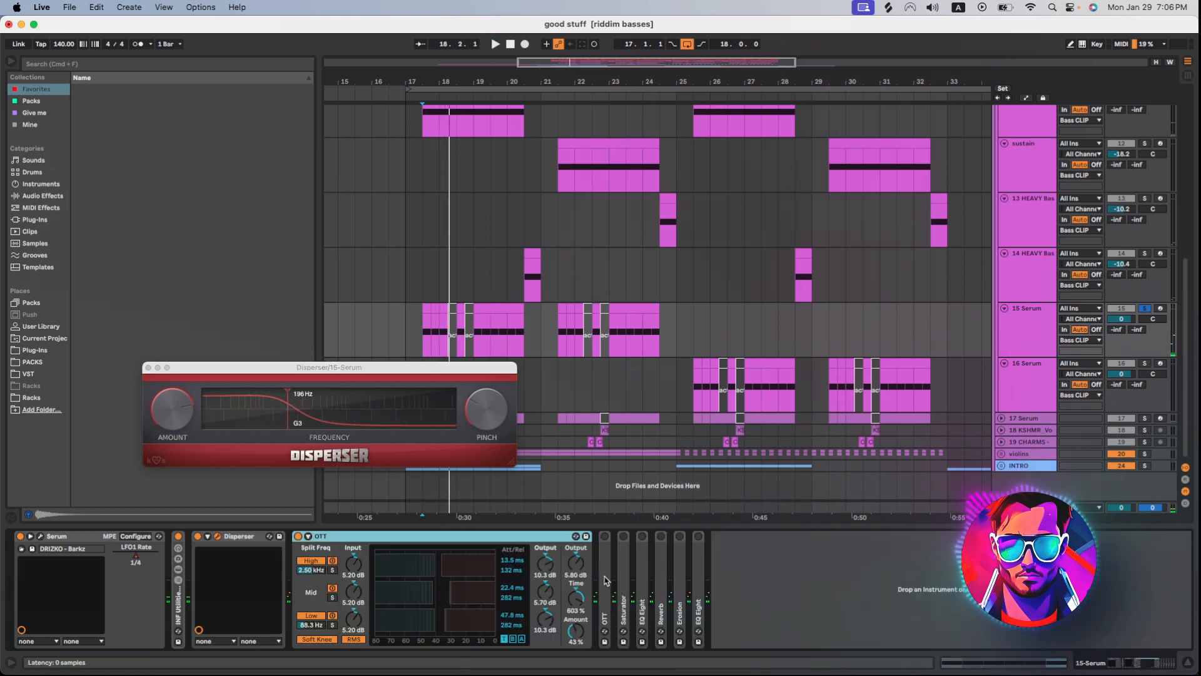
double_click(604, 580)
left_click(605, 536)
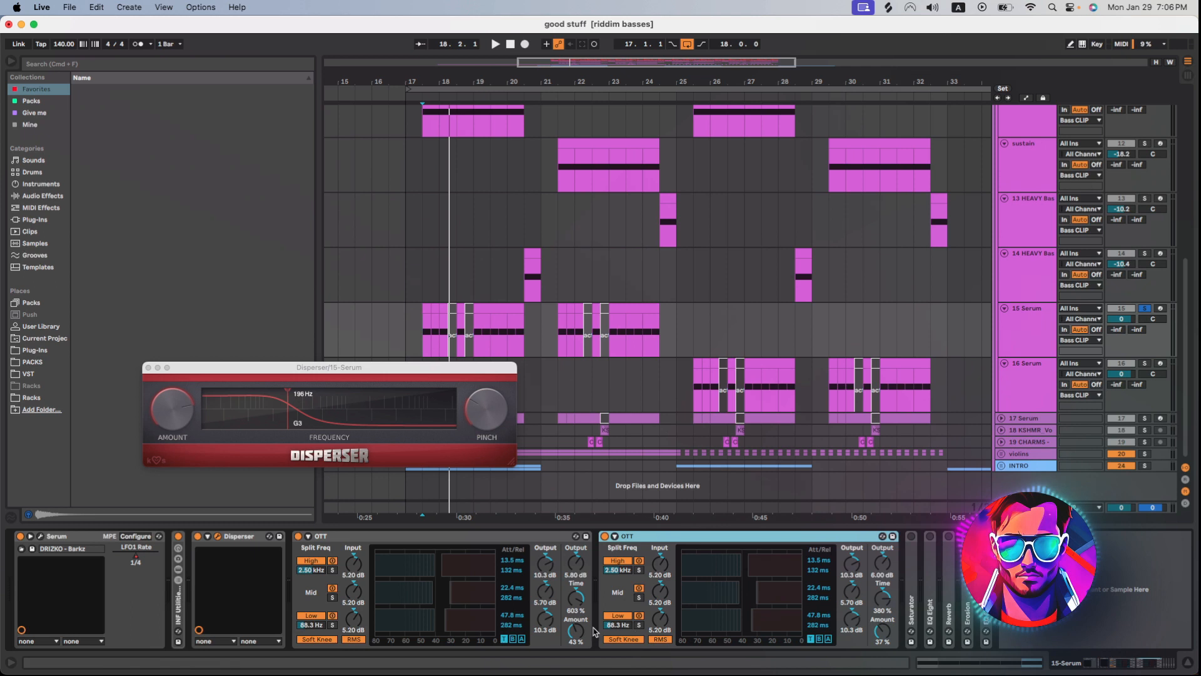
key("space")
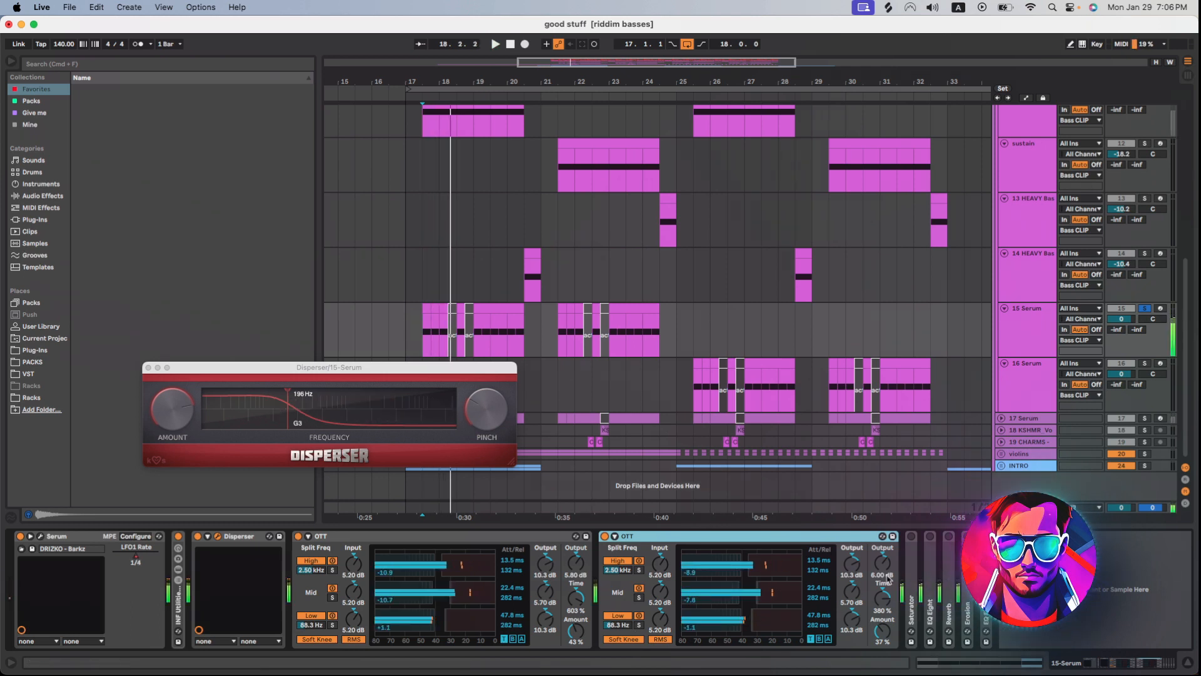
Enable the Saturator and the EQ Eight following it on the 15 Serum track, auditioning the result.
left_click(336, 536)
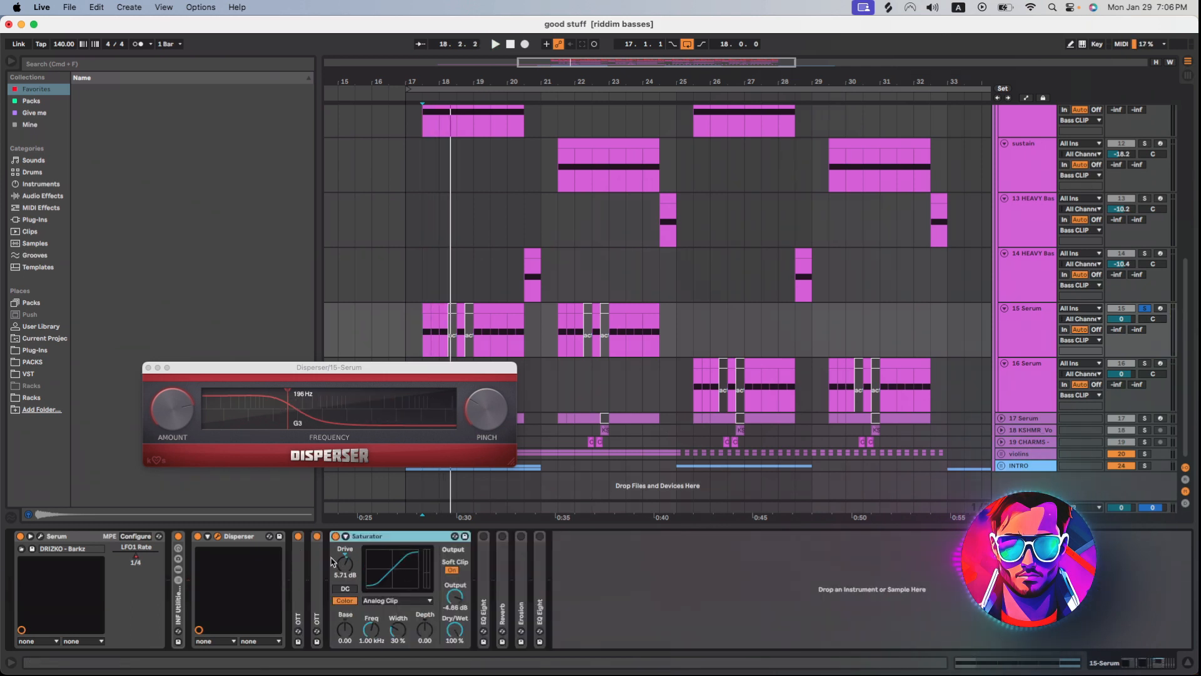
key("space")
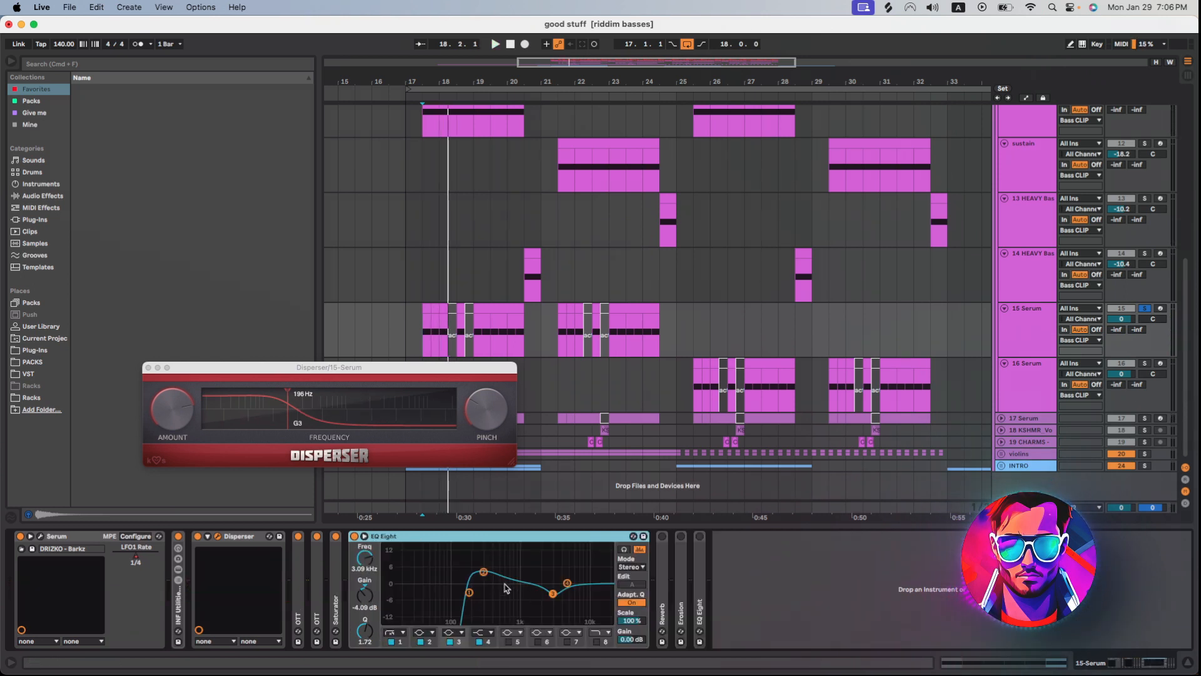
key("space")
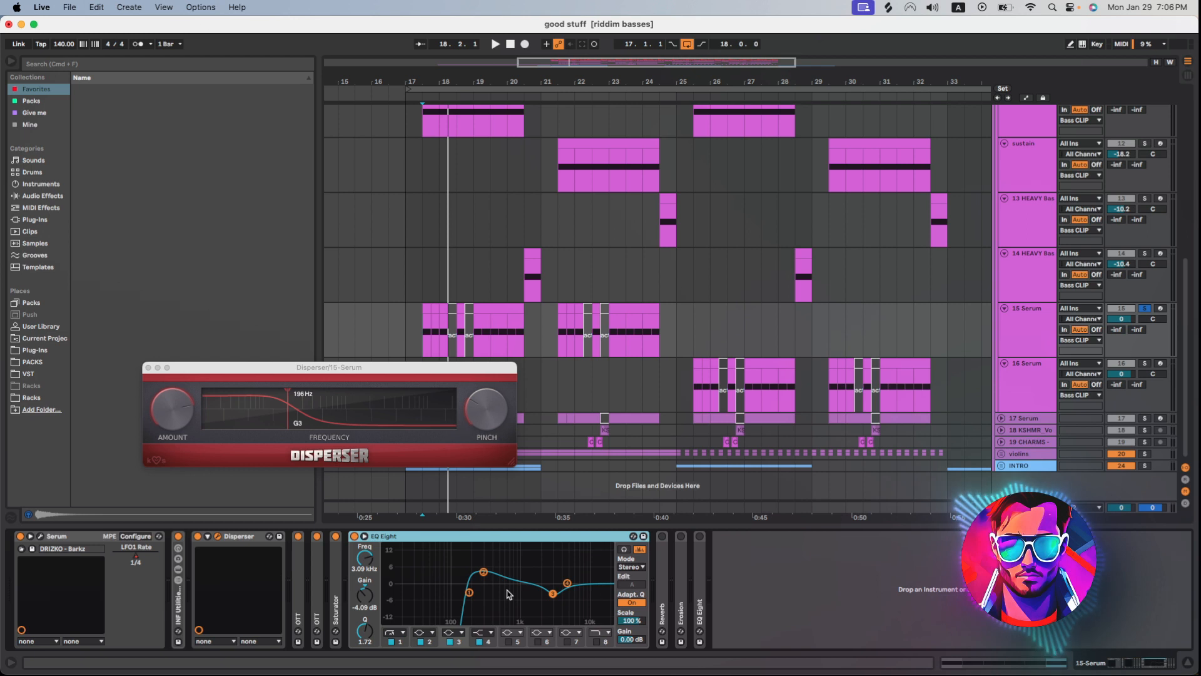
Enable the Reverb, Erosion and final EQ Eight on the 15 Serum track and audition the finished bass.
double_click(661, 605)
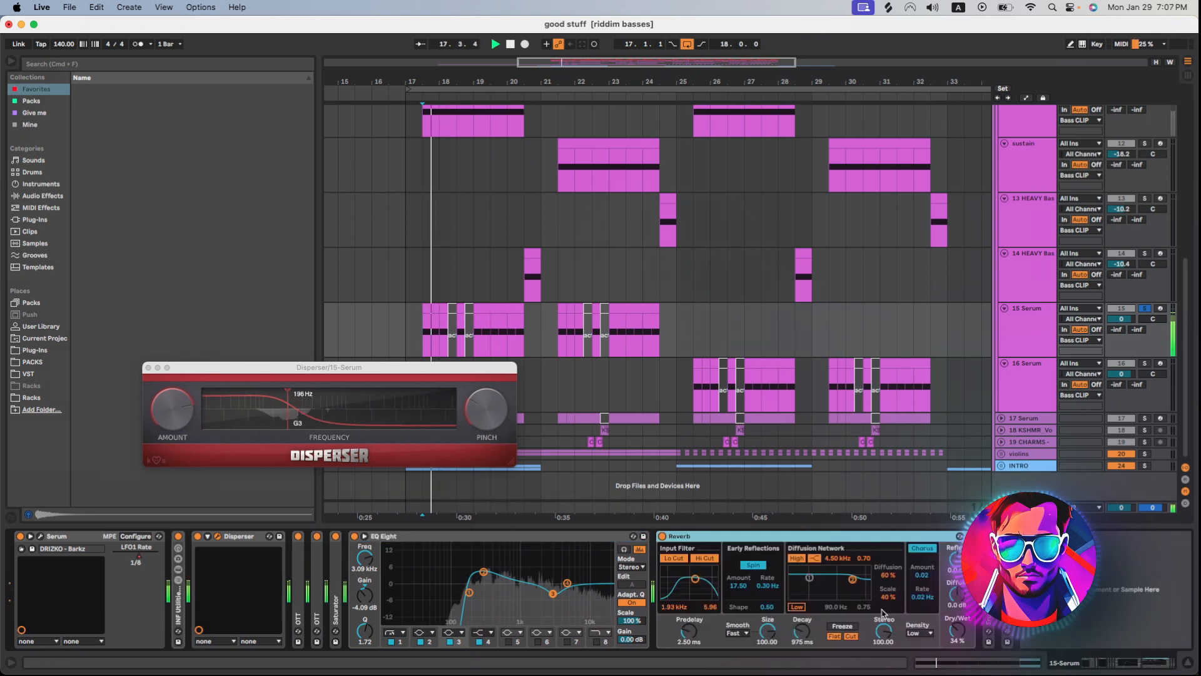
key("space")
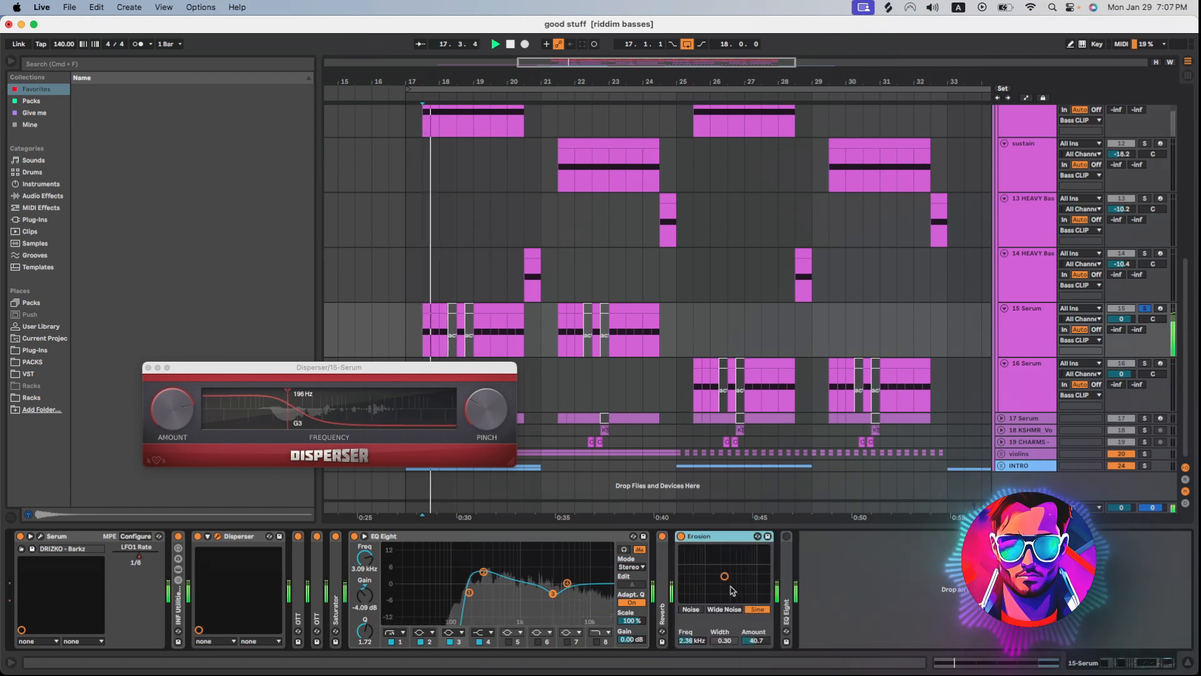
double_click(786, 616)
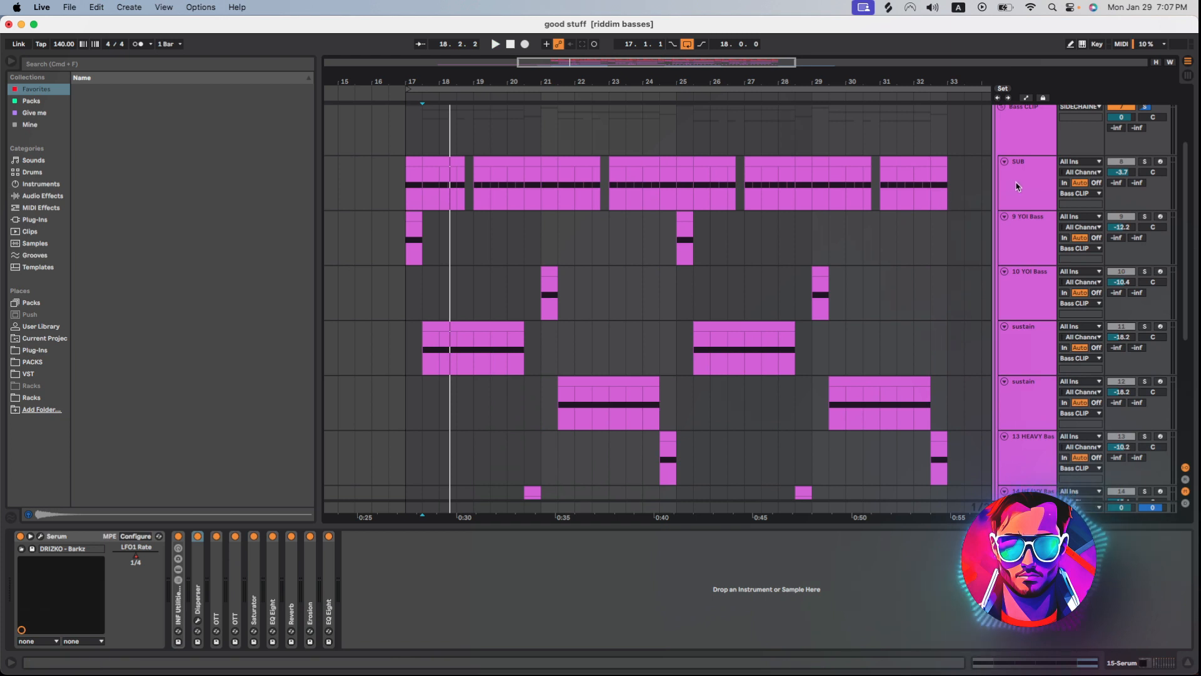
Open the SUB track's Serum patch, examine its oscillator A waveform and close the plugin.
left_click(1016, 186)
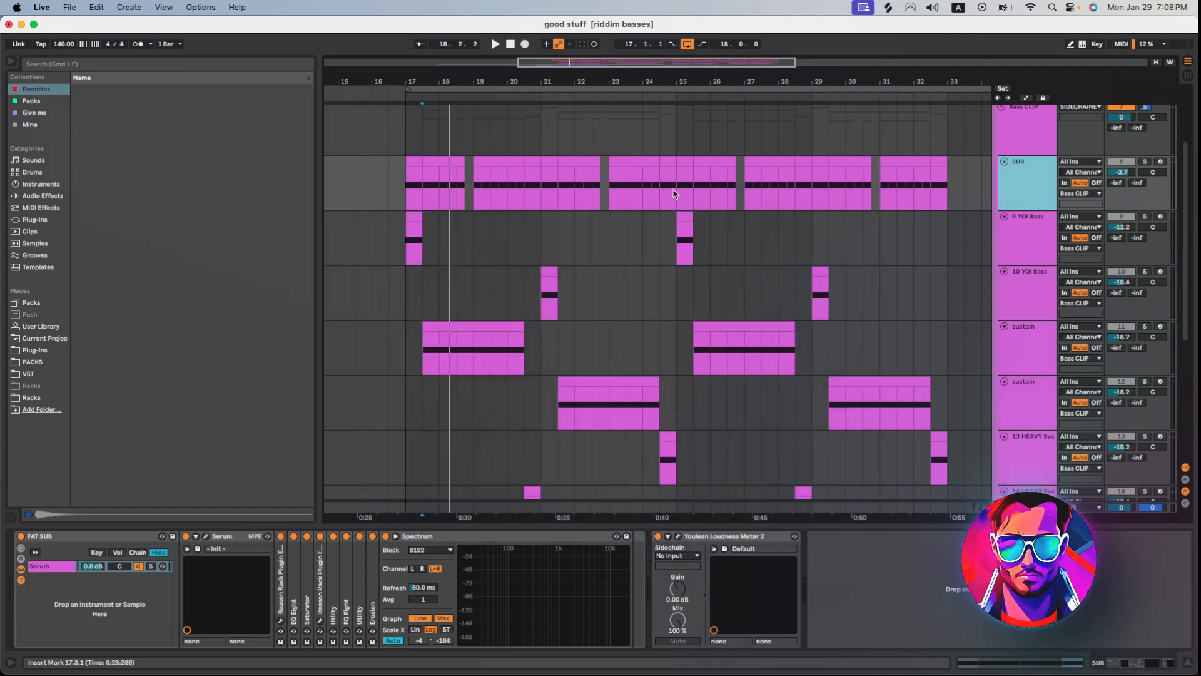
left_click(567, 373)
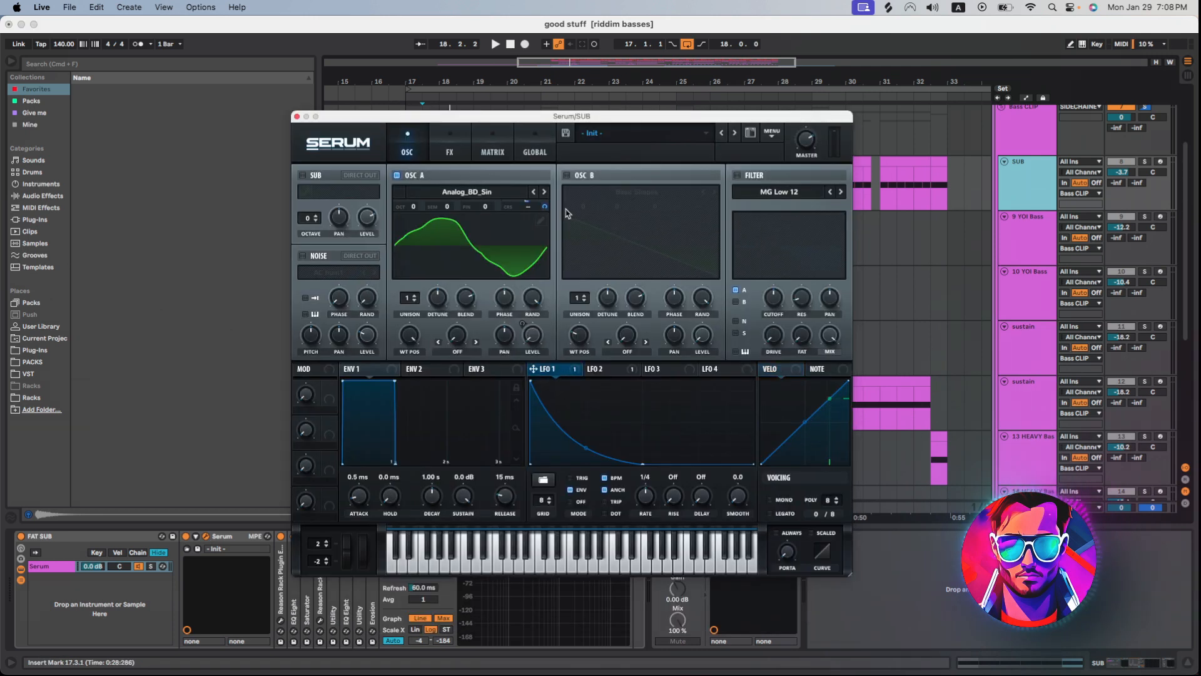
left_click(297, 117)
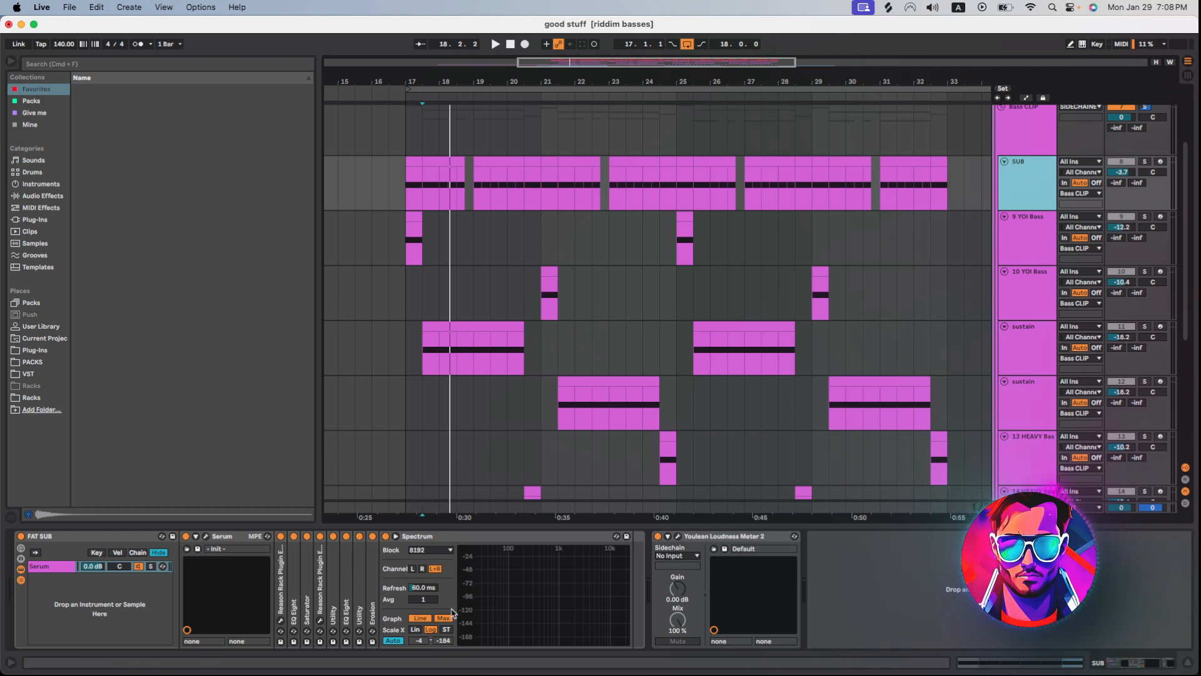
Solo the SUB track and audition the sub bass from the start of its clips.
left_click(423, 188)
key("space")
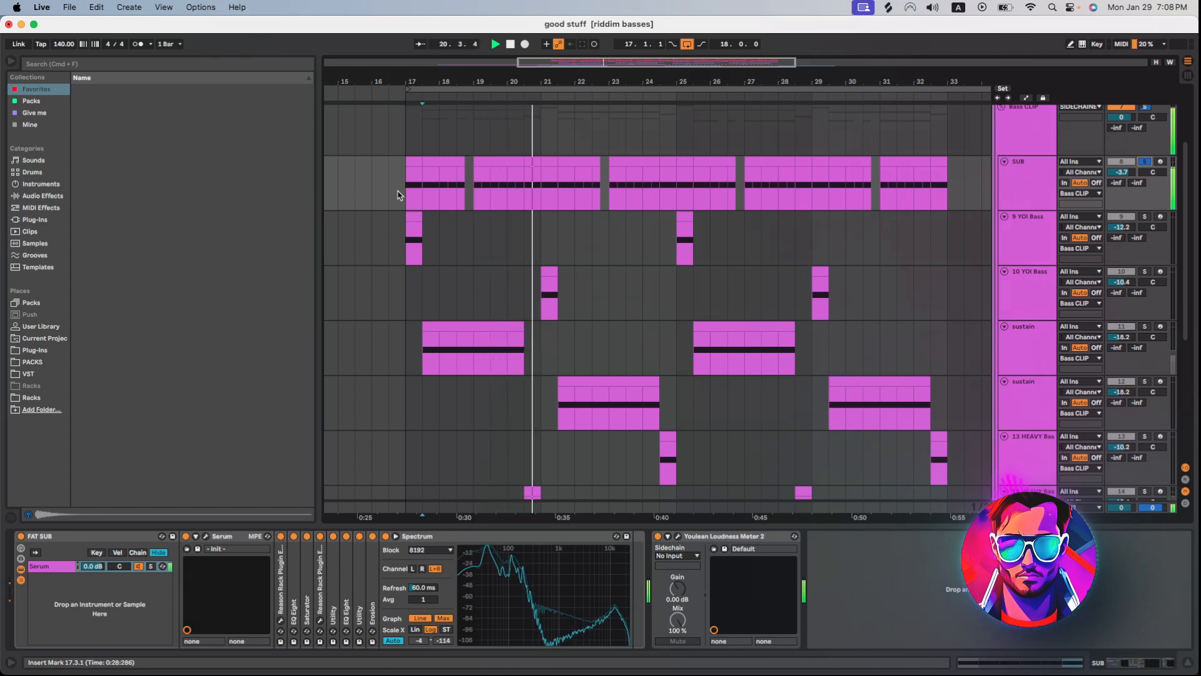
key("space")
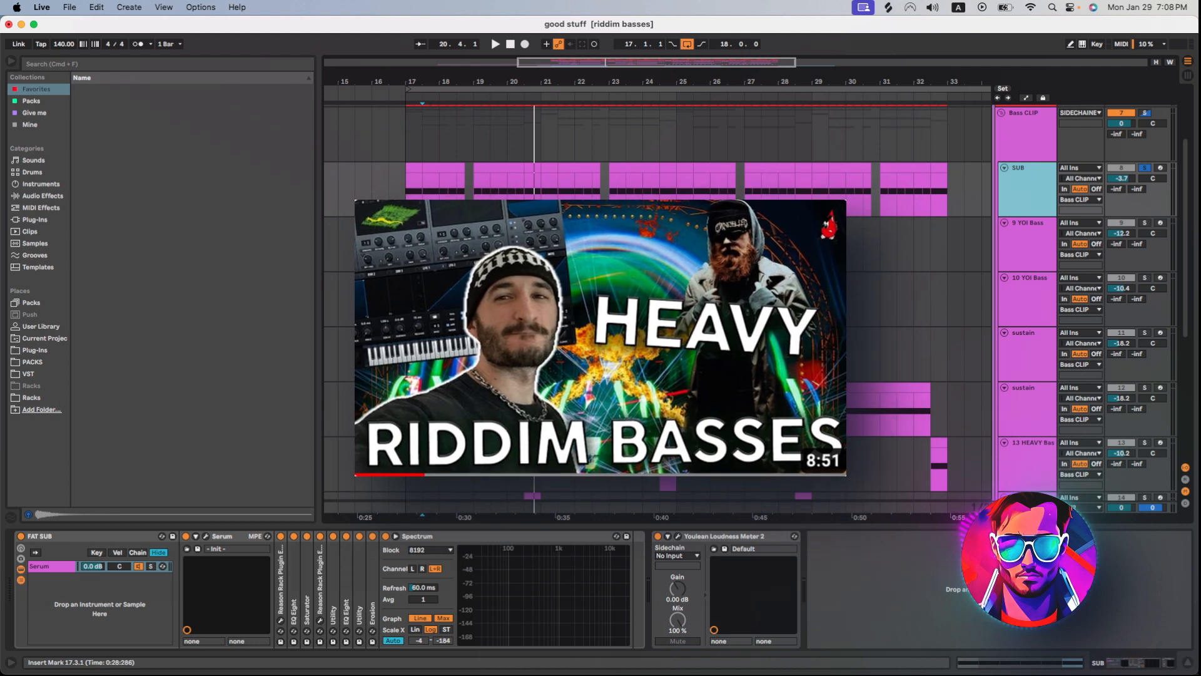
Open the GClip plugin on the Bass CLIP group, move its window aside and unsolo the SUB track.
scroll(355, 272, "up", 1)
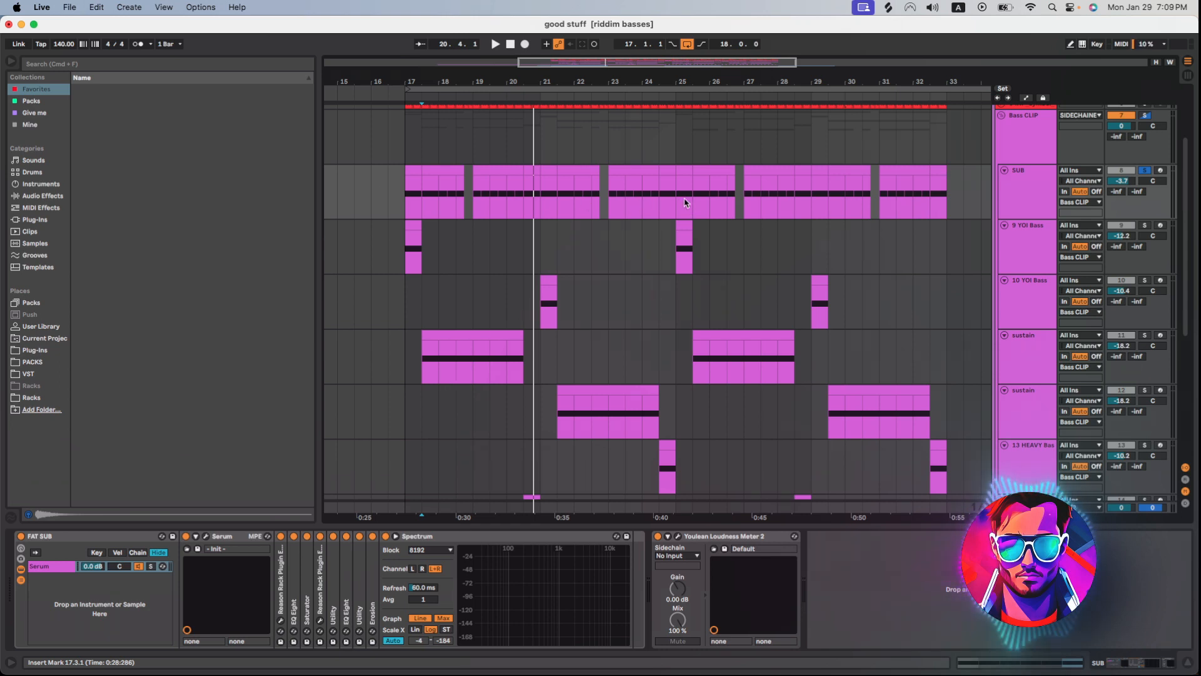
left_click(1017, 147)
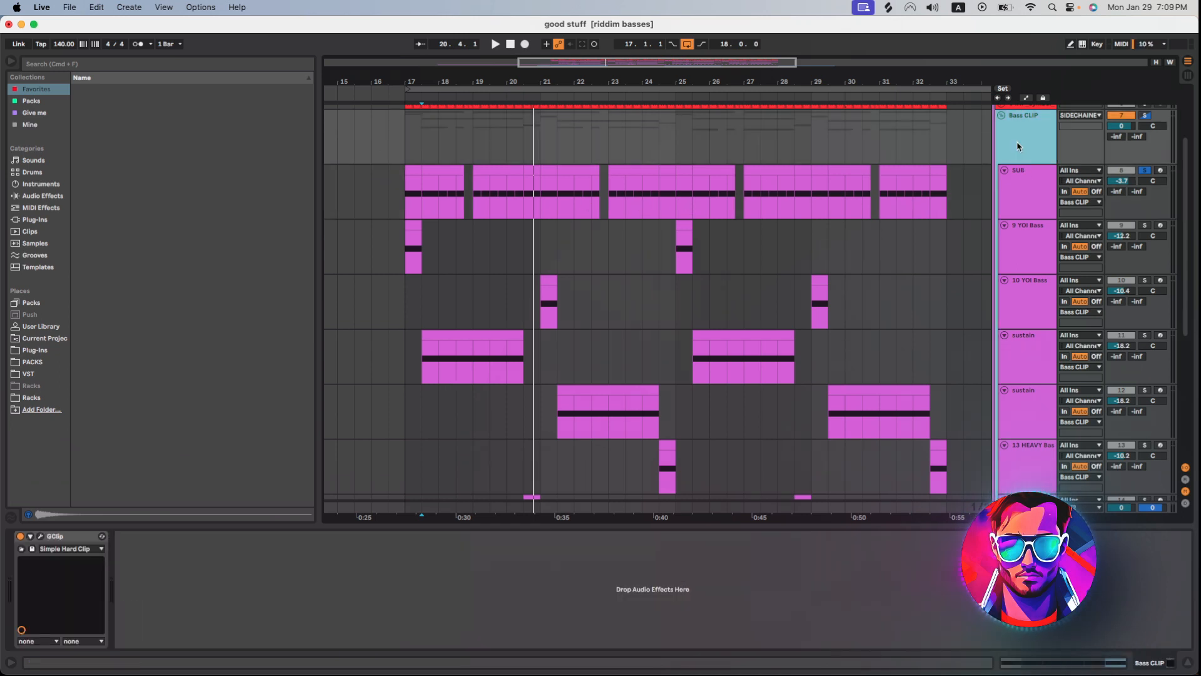
left_click(40, 536)
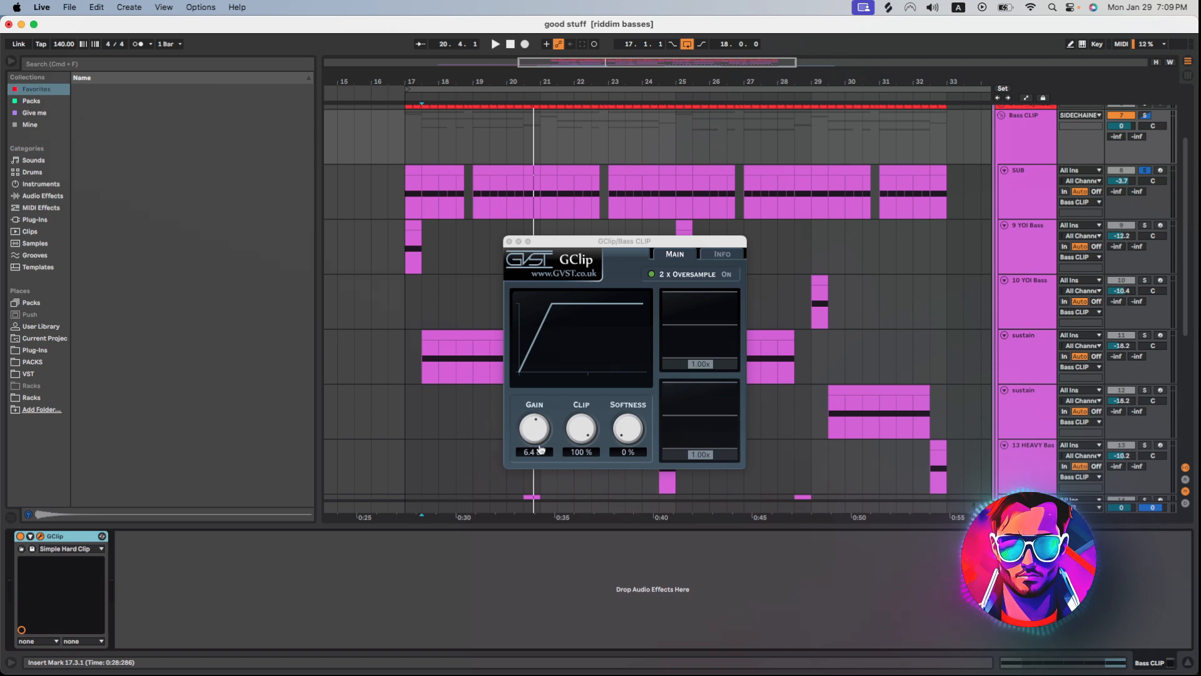
left_click_drag(571, 244, 725, 204)
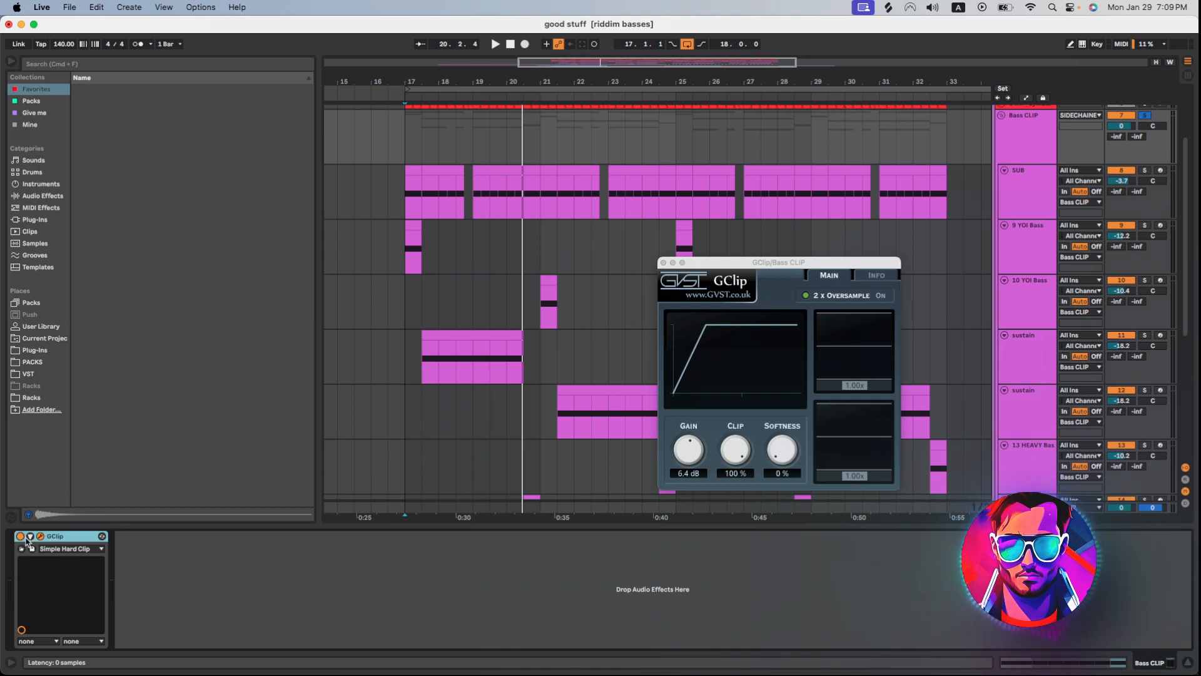
Compare the whole bass group with GClip bypassed and re-enabled by auditioning both.
left_click(23, 537)
key("space")
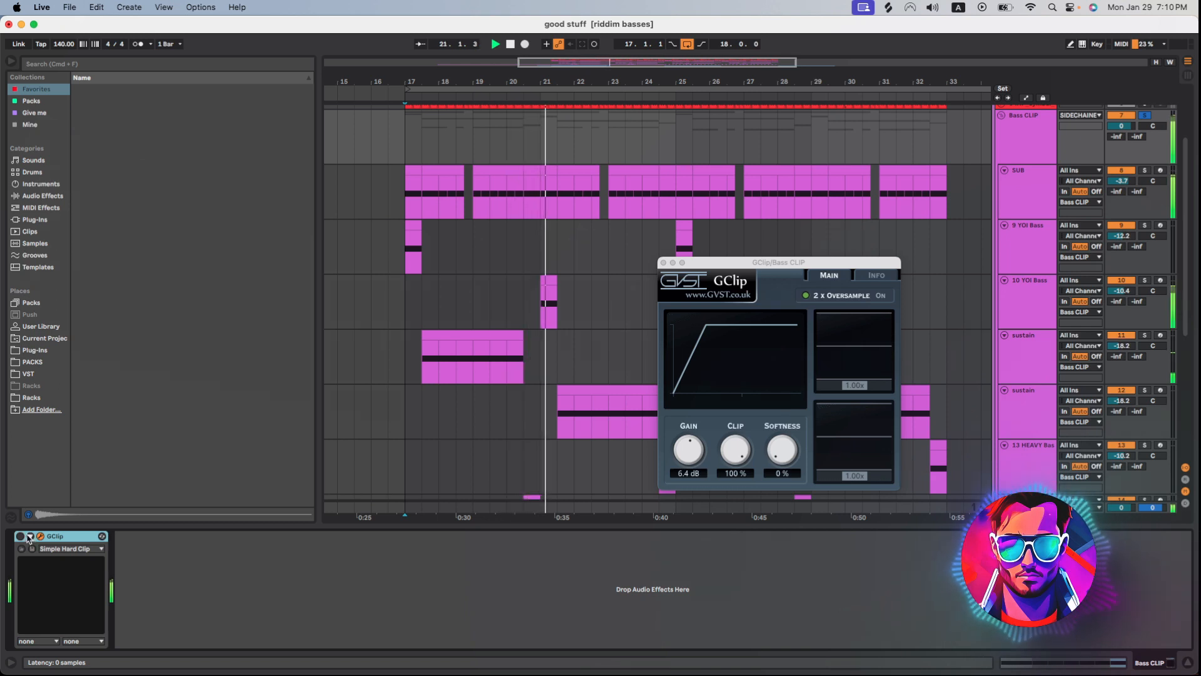
key("space")
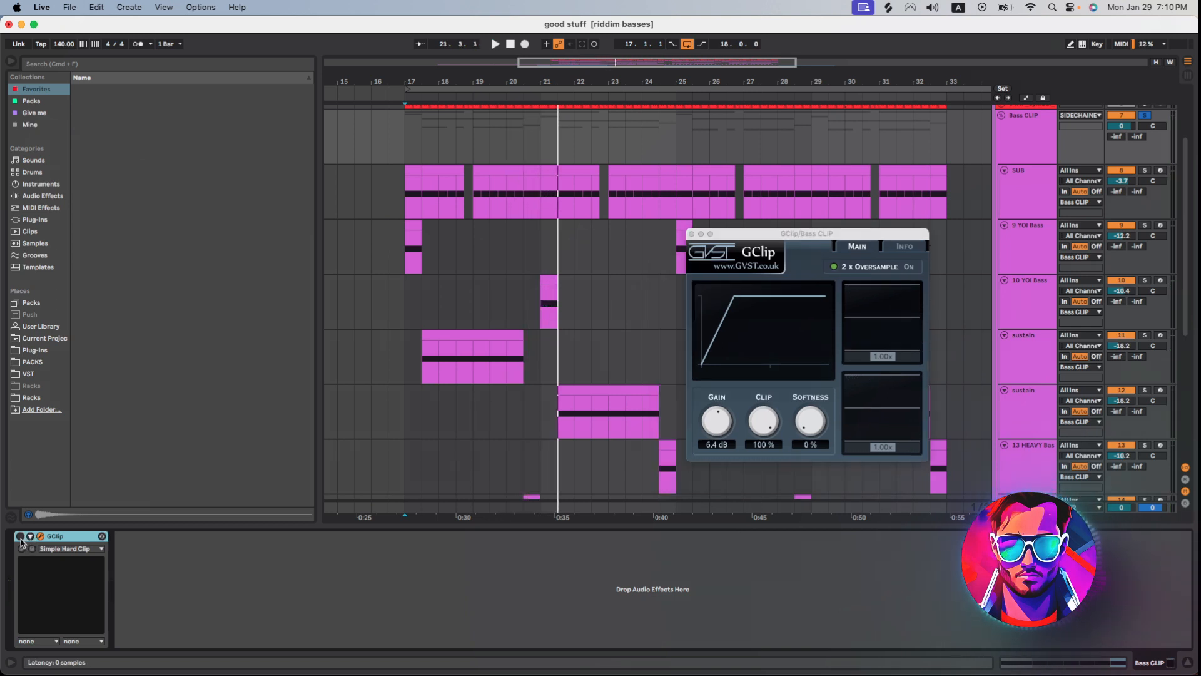
left_click(20, 537)
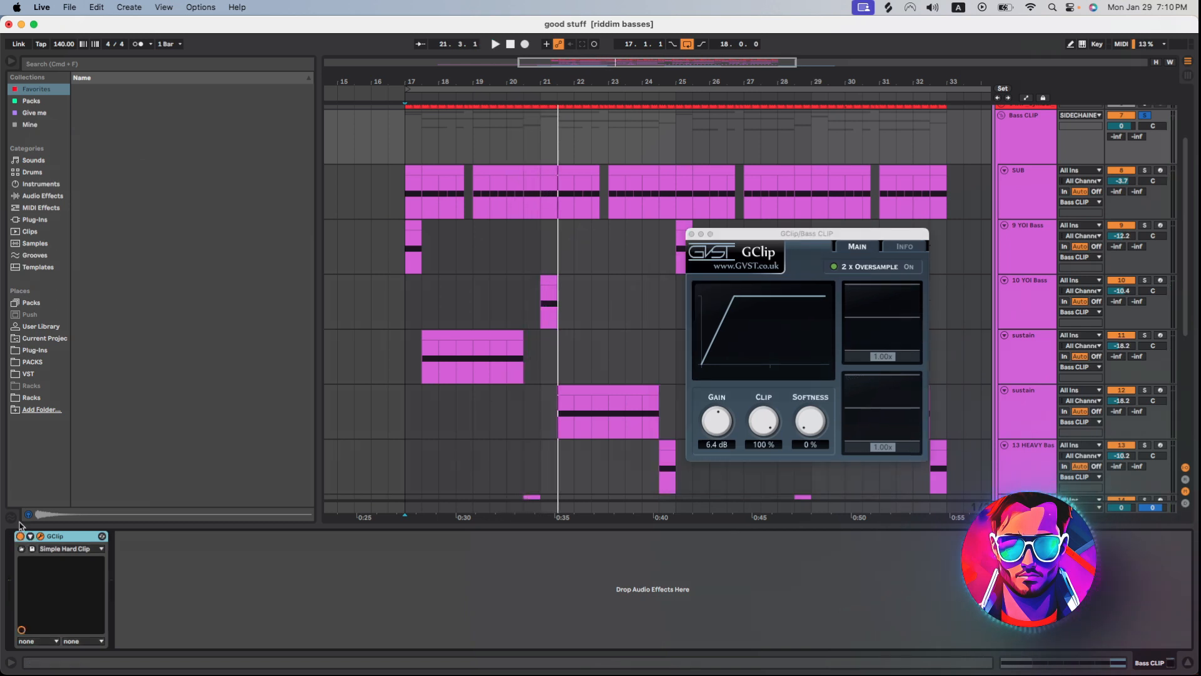
key("space")
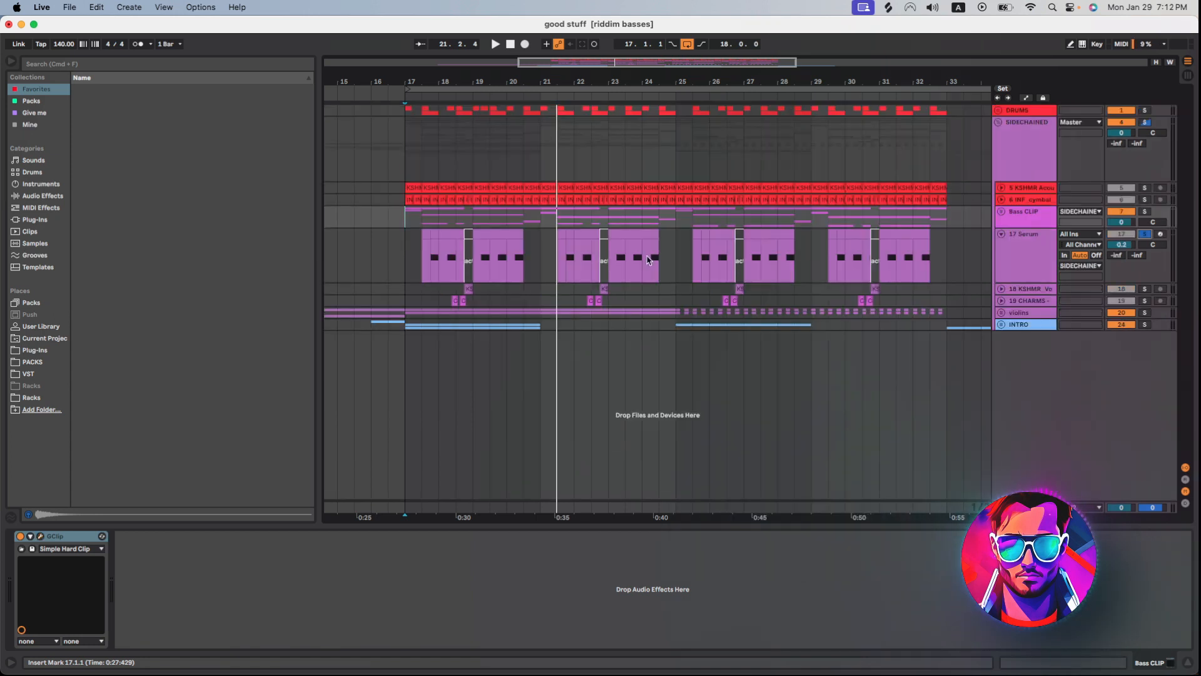
Open the 17 Serum track's Serum patch, move its window up and examine the oscillators, filter and LFO 1 curve.
left_click(433, 263)
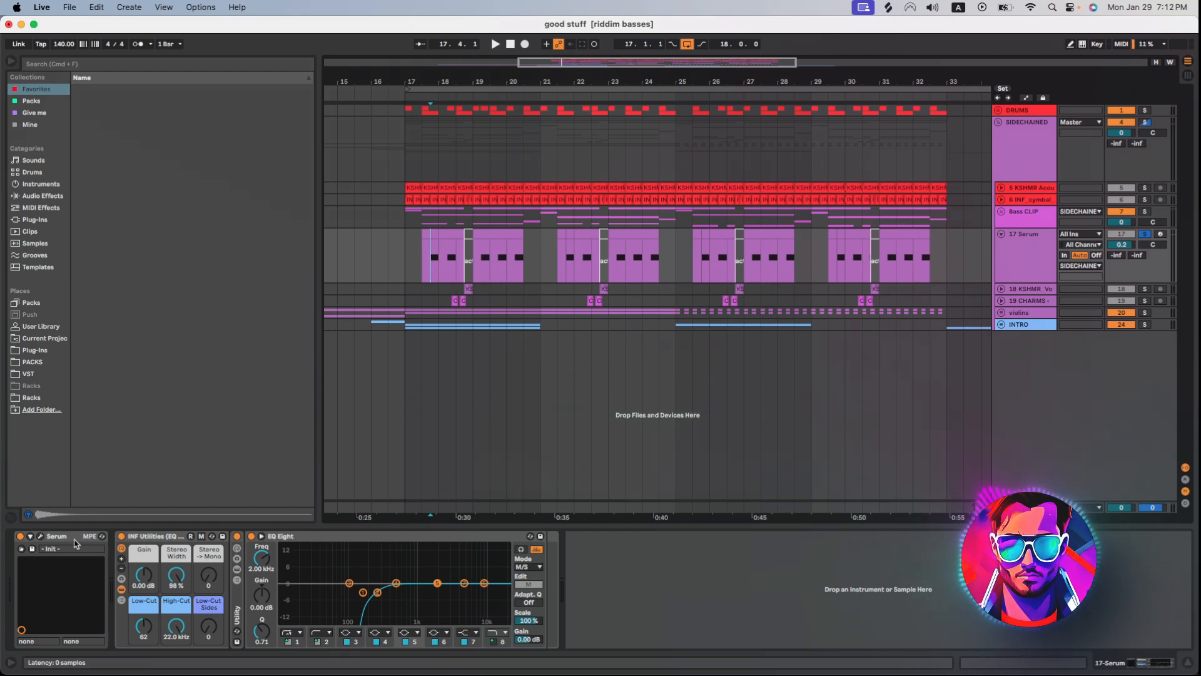
left_click(41, 539)
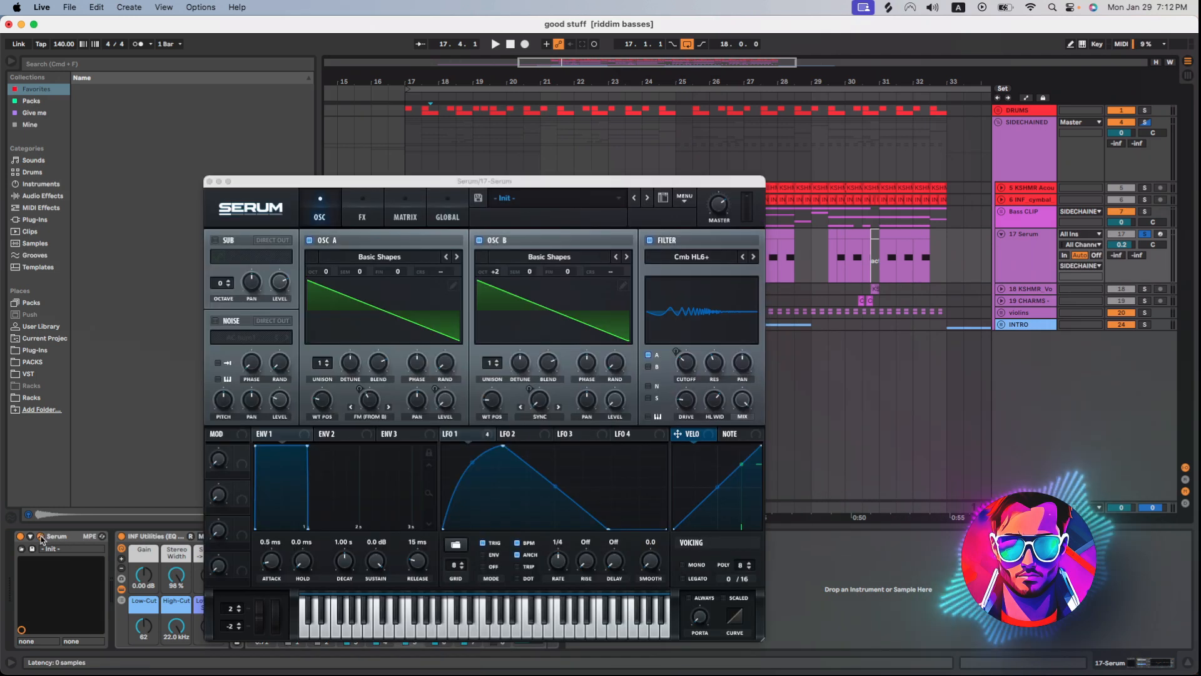
left_click_drag(388, 186, 396, 156)
left_click(463, 372)
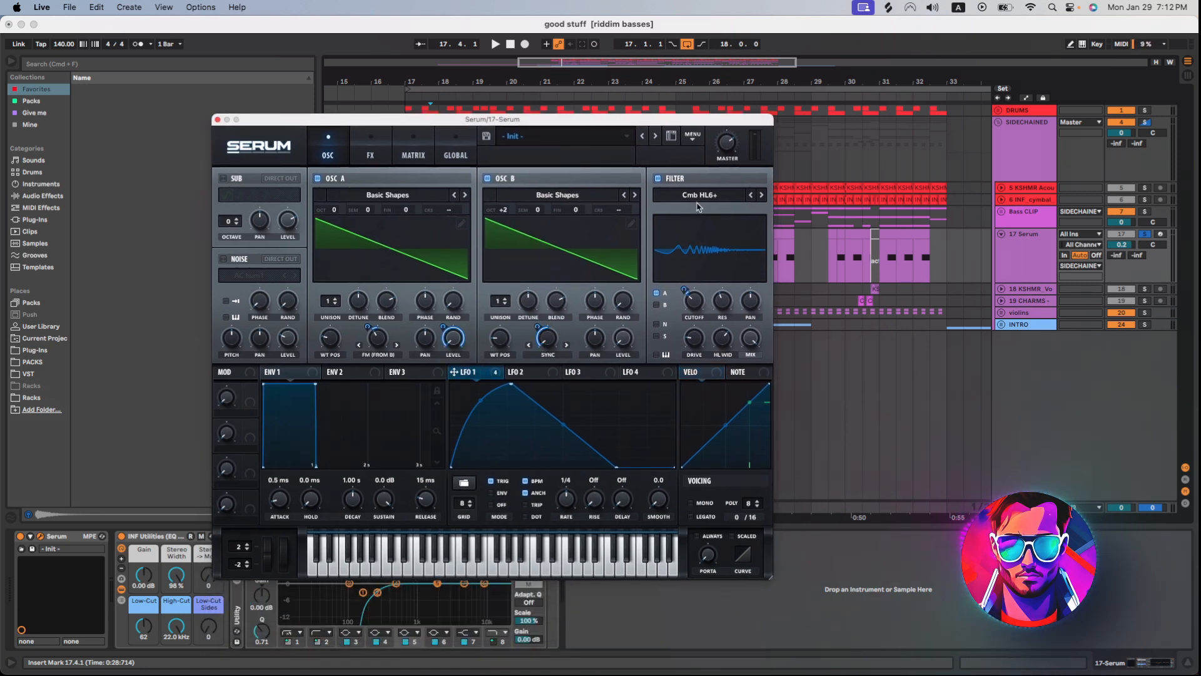
Audition the 17 Serum bass while checking its multiband compressor effect, and listen again with the plugin closed.
key("space")
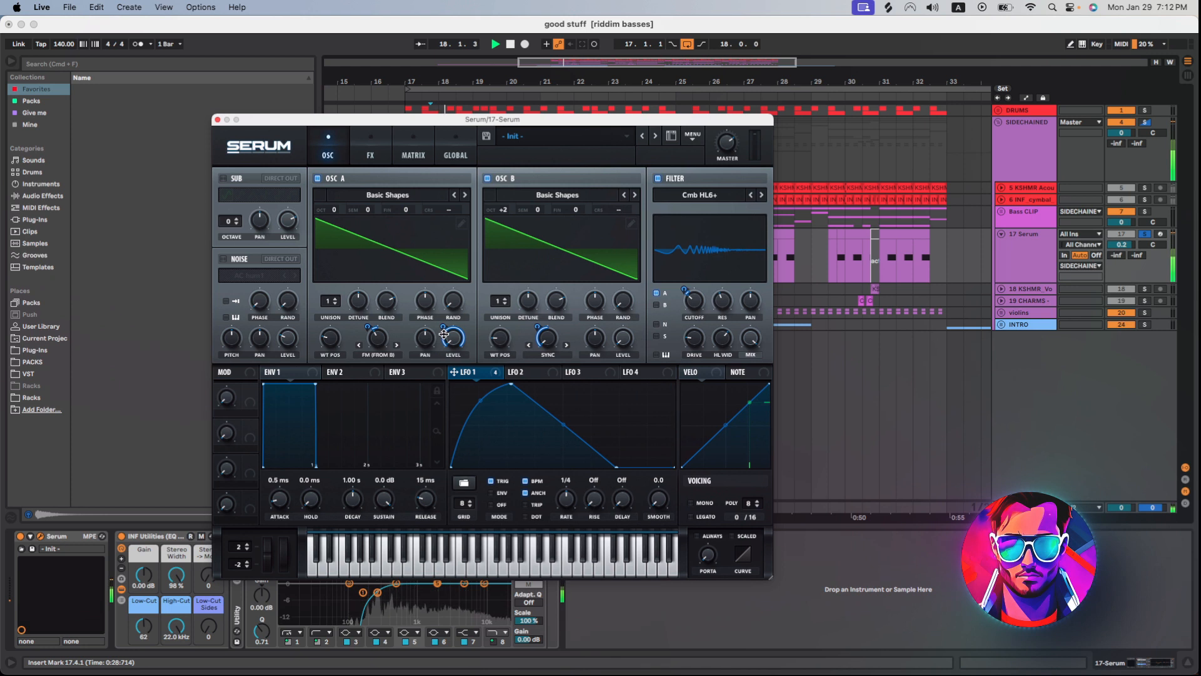
left_click(371, 140)
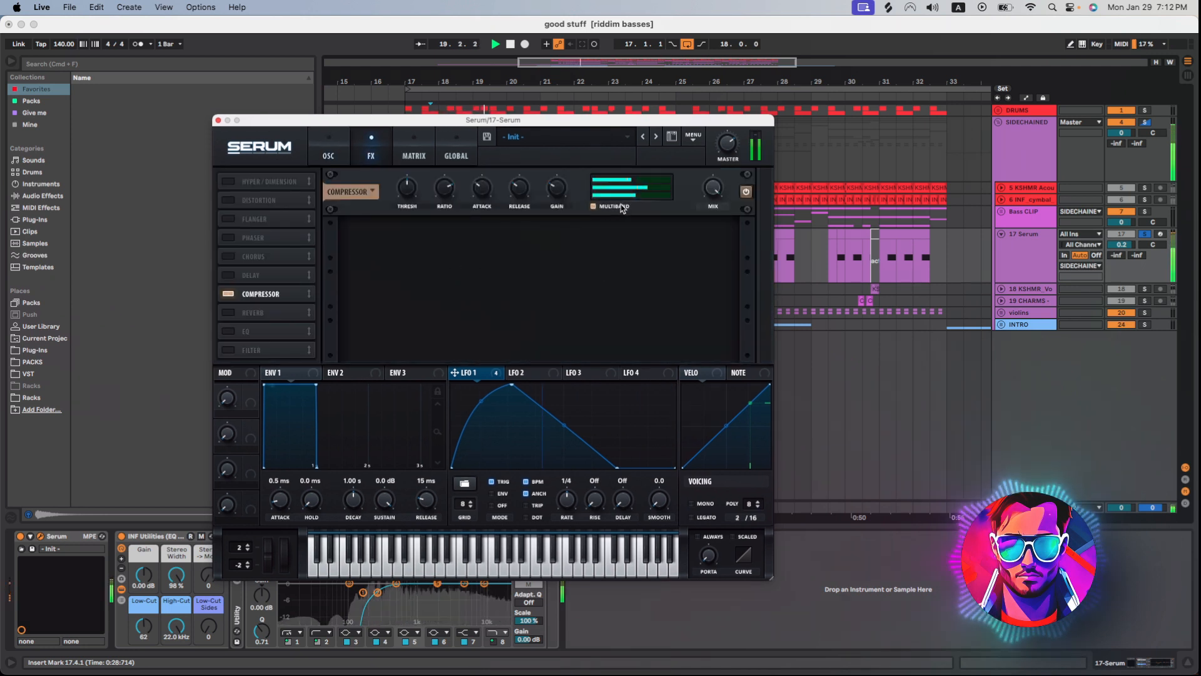
left_click(334, 157)
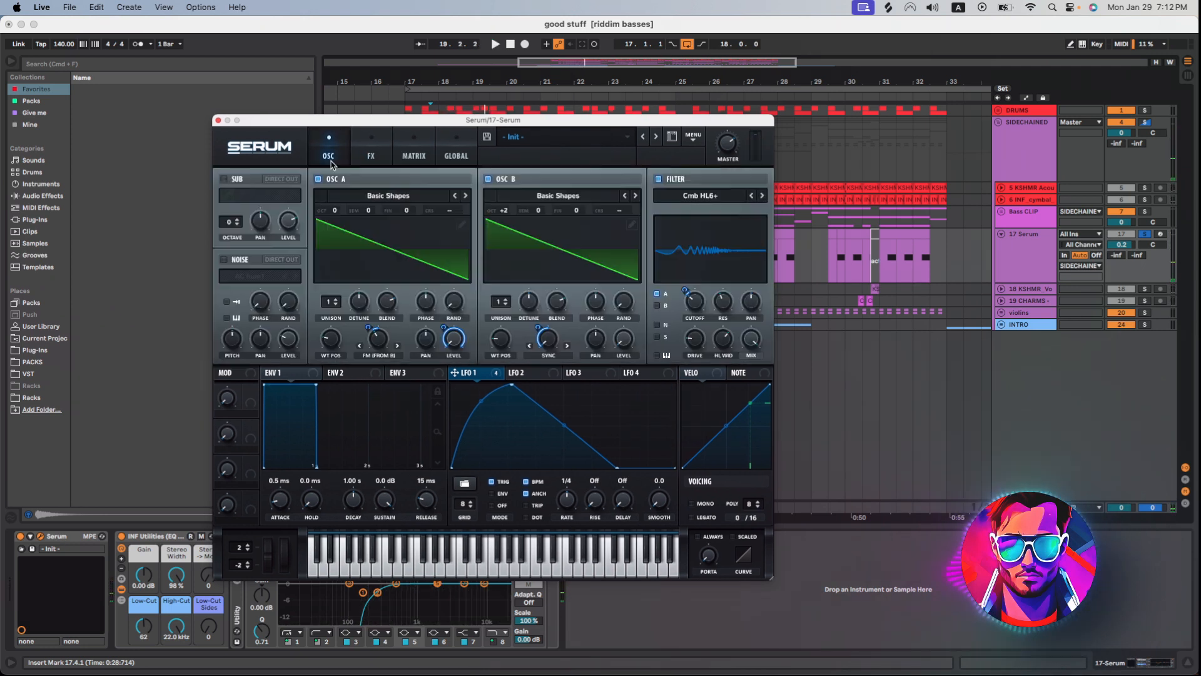
left_click(218, 120)
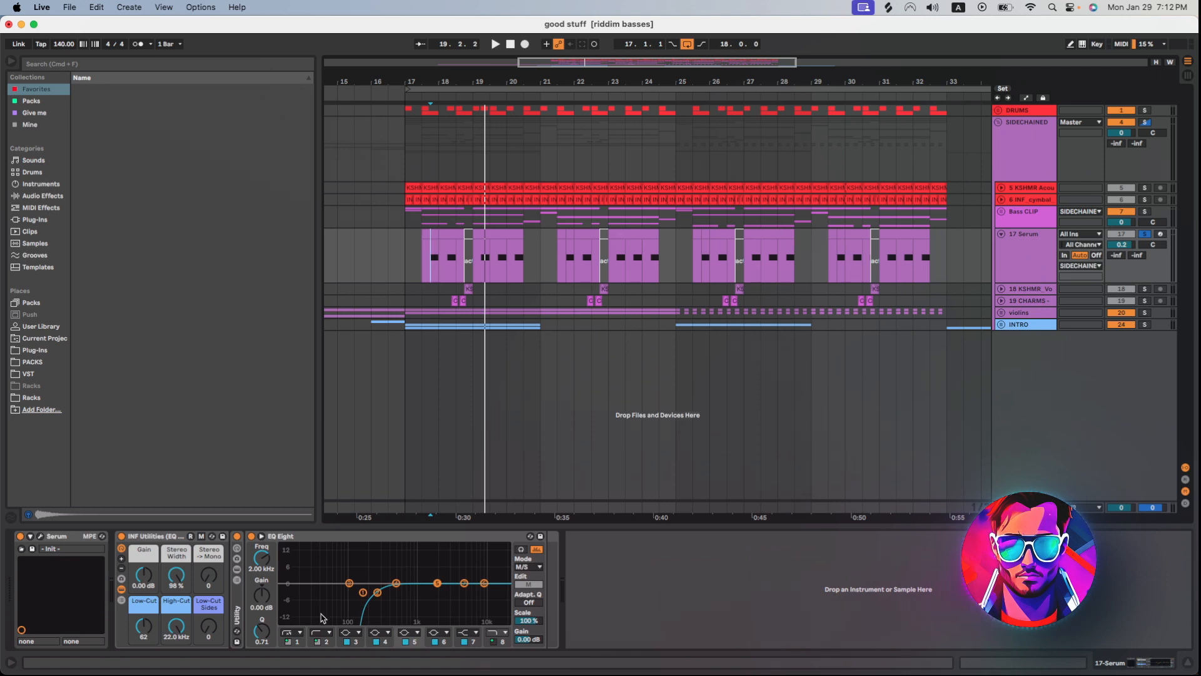
key("space")
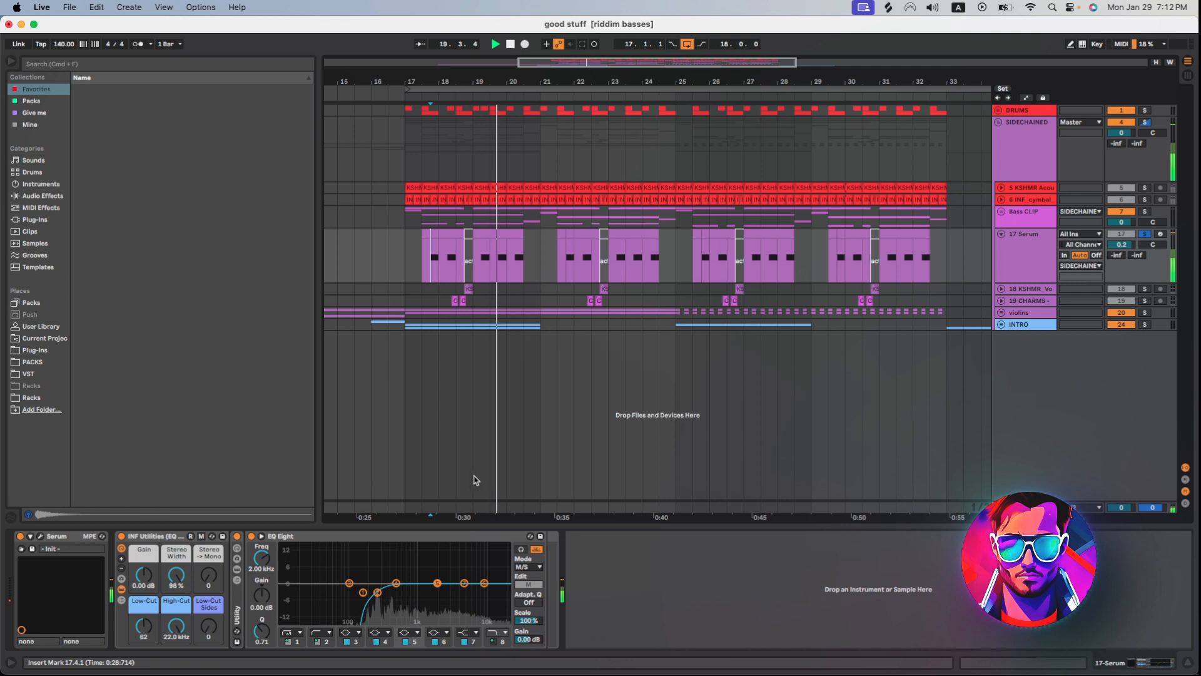
key("space")
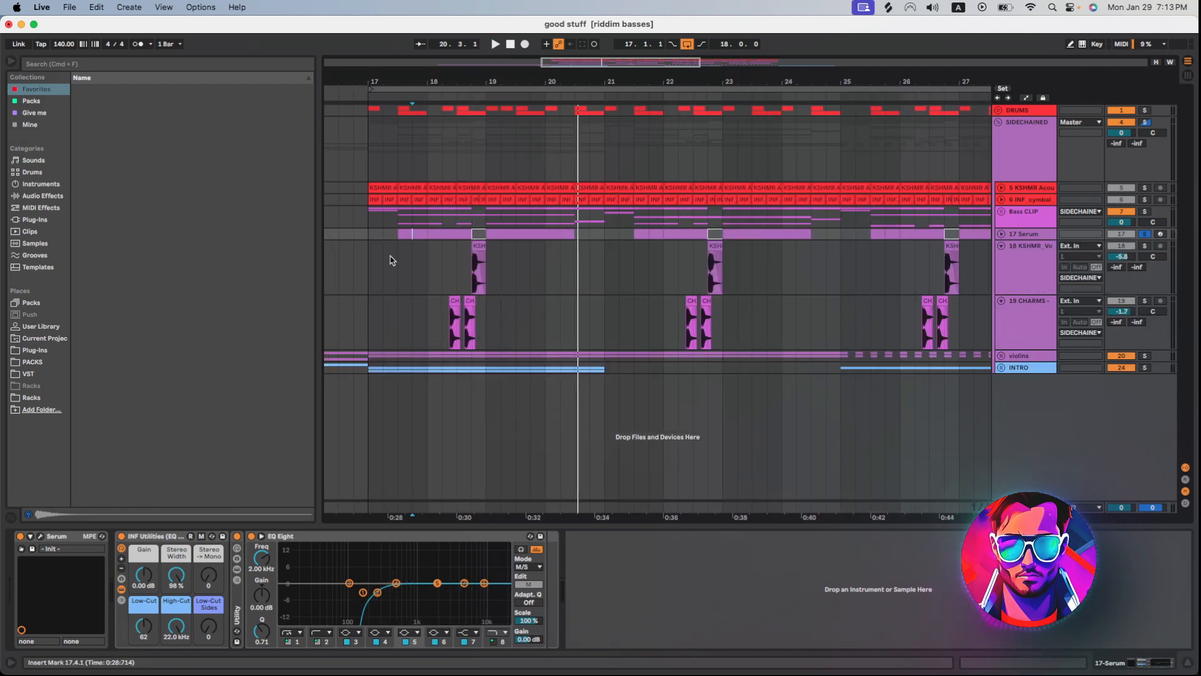
Inspect the KSHMR vocal clip in bar 18 and audition the soloed CHARMS noise hits that start just before it.
left_click(471, 279)
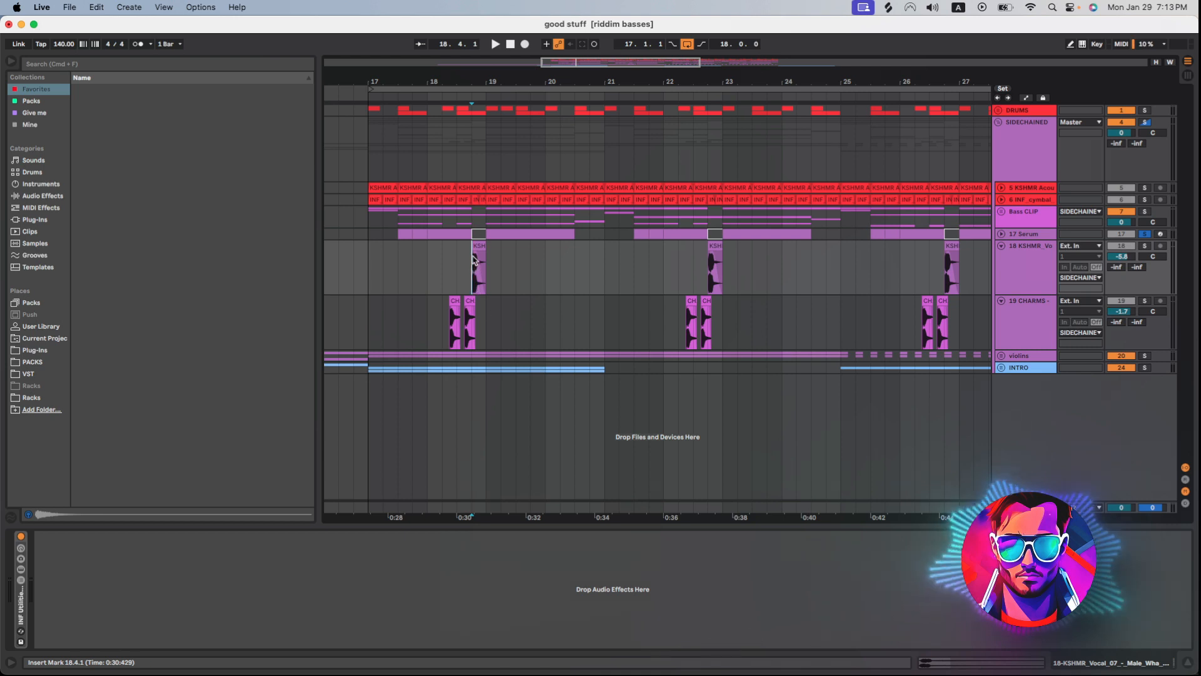
left_click(453, 334)
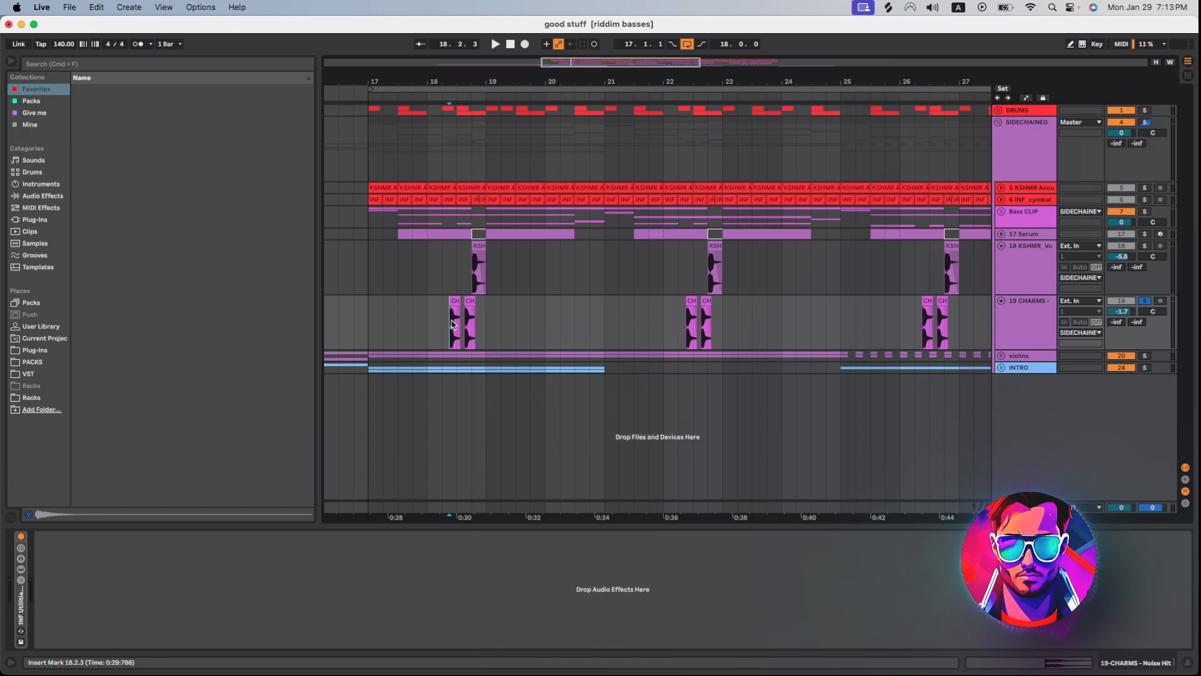
left_click_drag(564, 67, 570, 87)
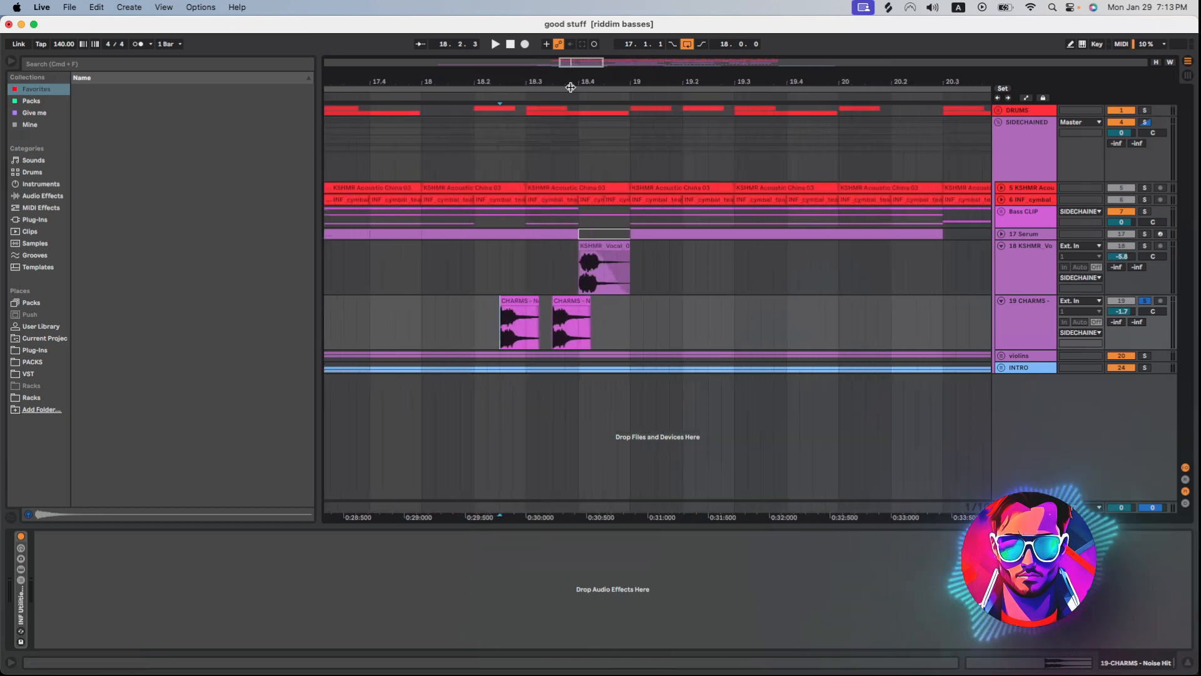
left_click(503, 313)
key("space")
key("space")
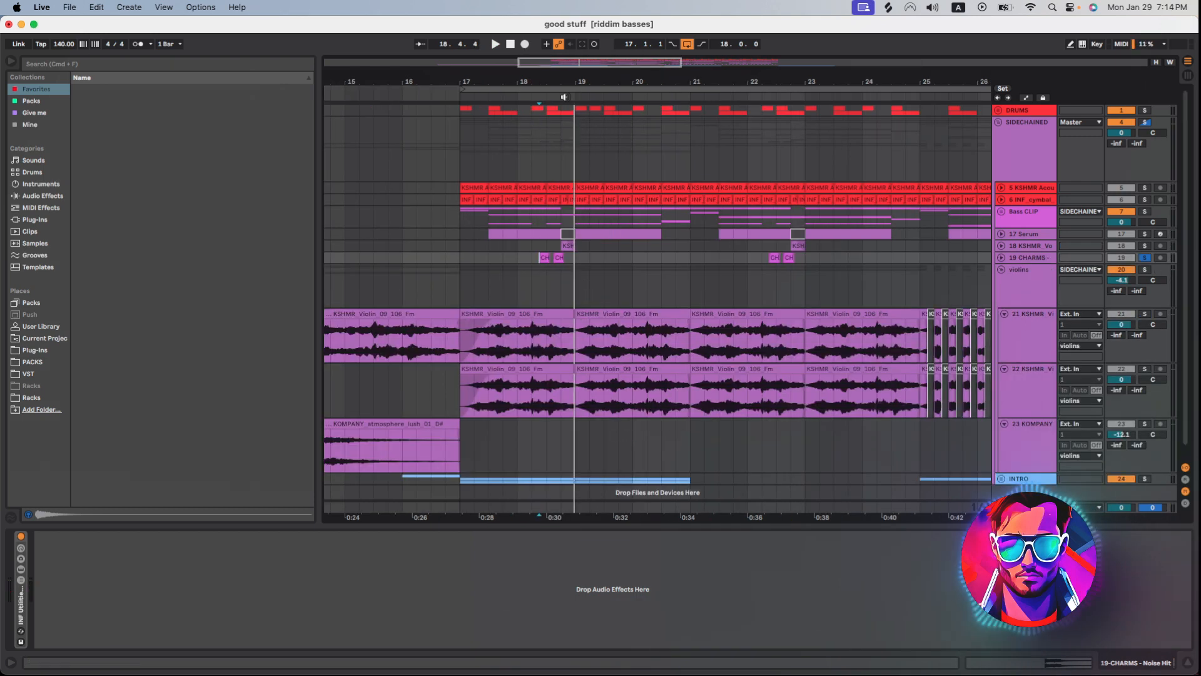
Find the KSHMR_Violin_09_106_Fm sample in the packs and compare its clip settings on the two violin tracks at bar 17.
key("equal")
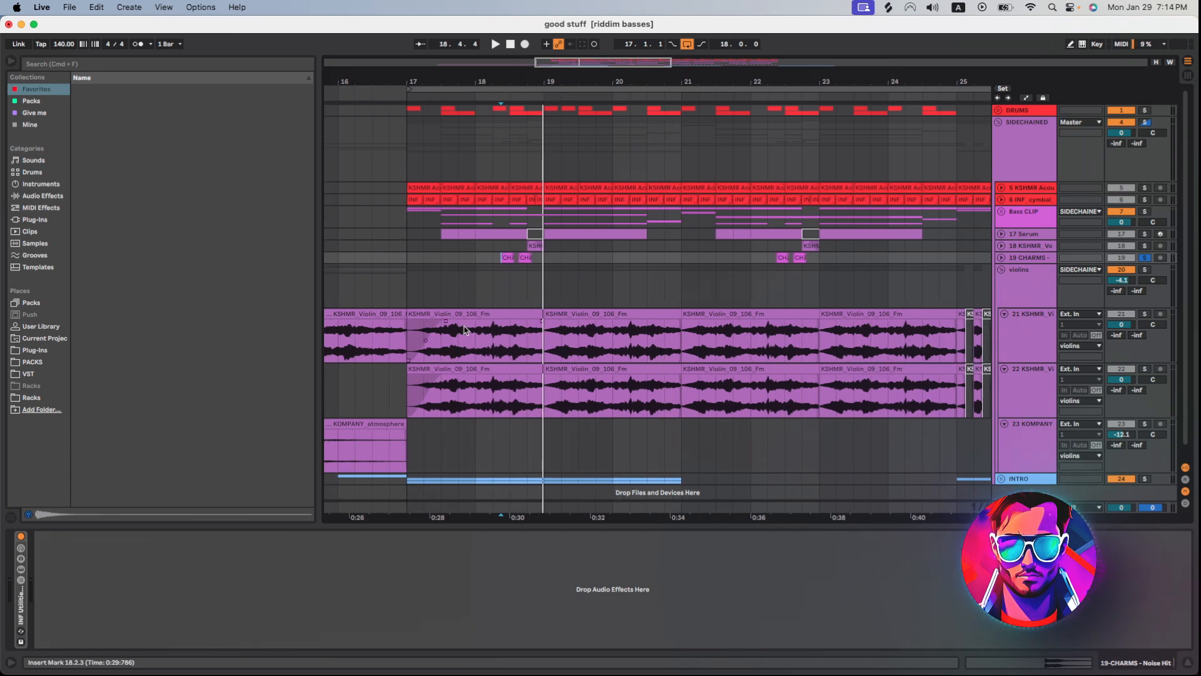
key("minus")
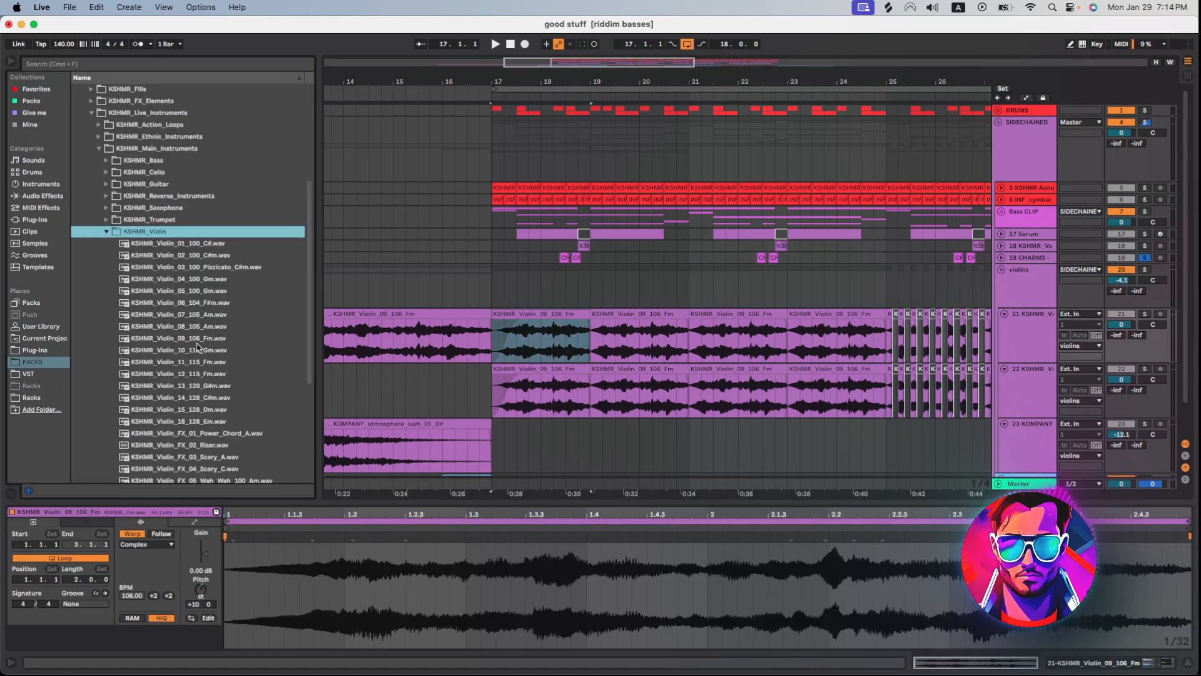
left_click(197, 341)
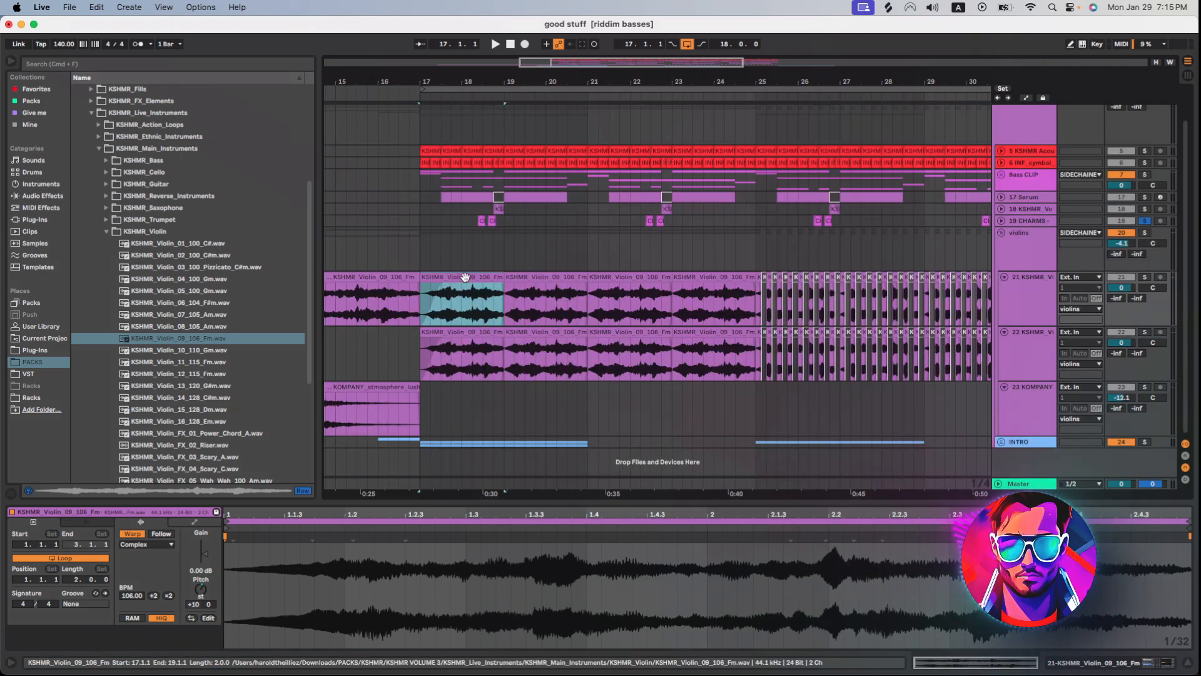
left_click(432, 333)
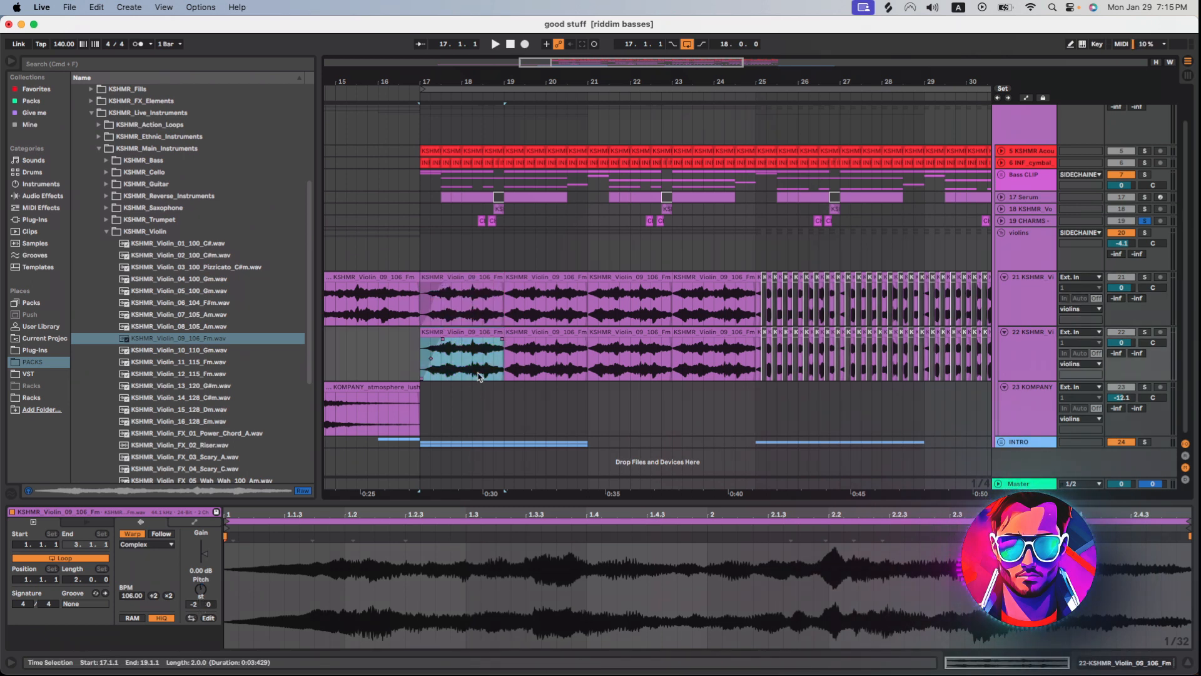
left_click(471, 286)
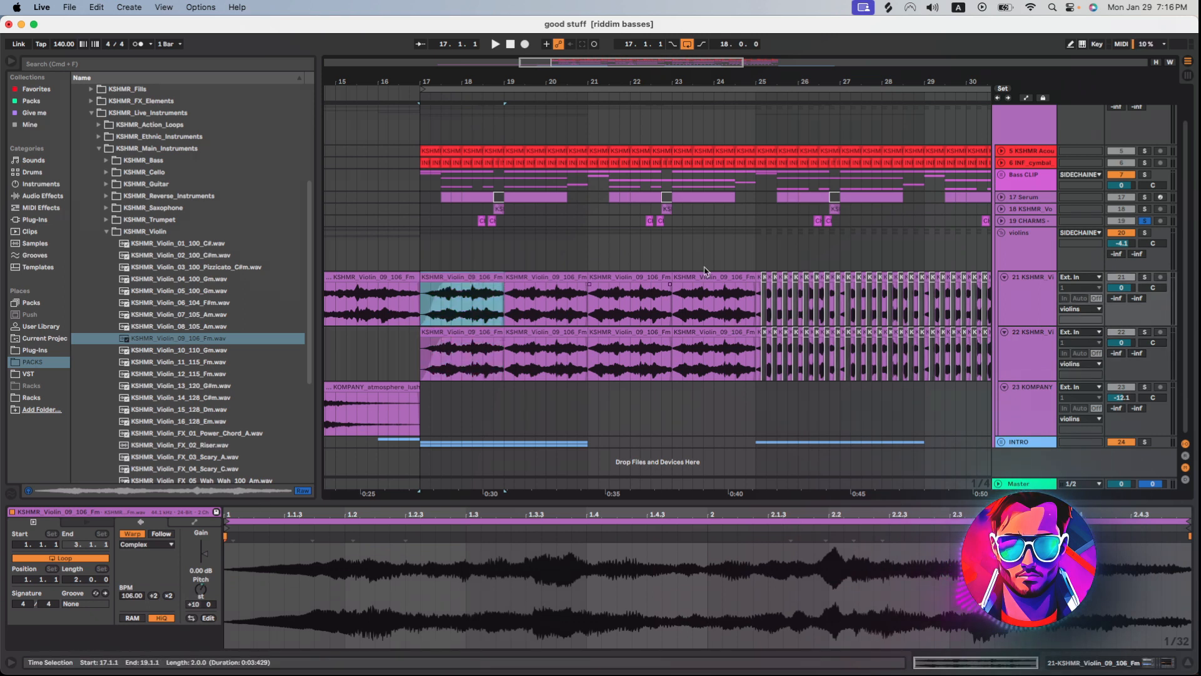
Show the effect chain on the upper violin track and audition the soloed violins group.
left_click(1038, 291)
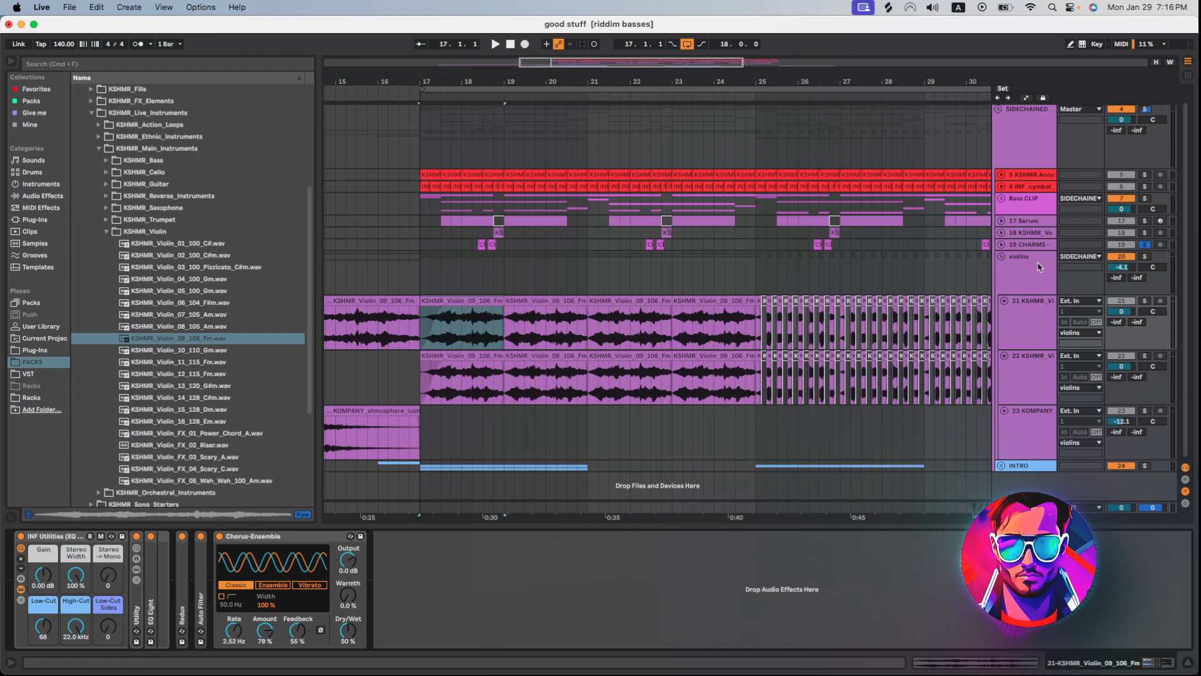
key("space")
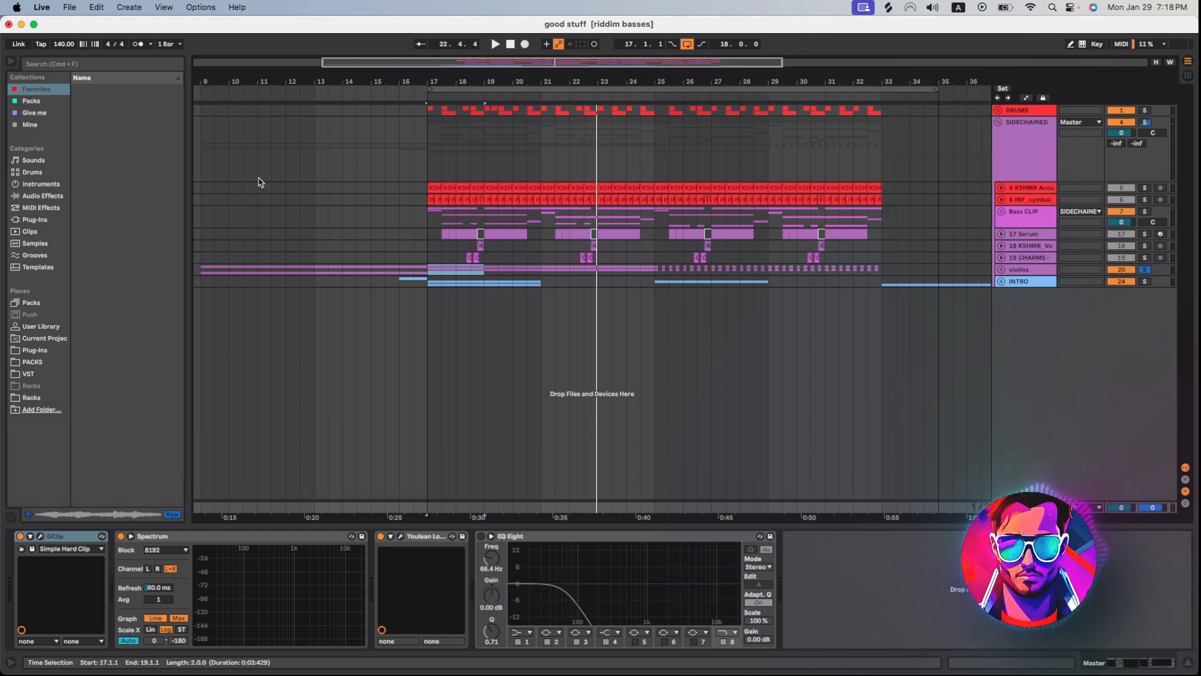
Play back the soloed SIDECHAINED group from bar 9 with the violins group unsoloed.
key("space")
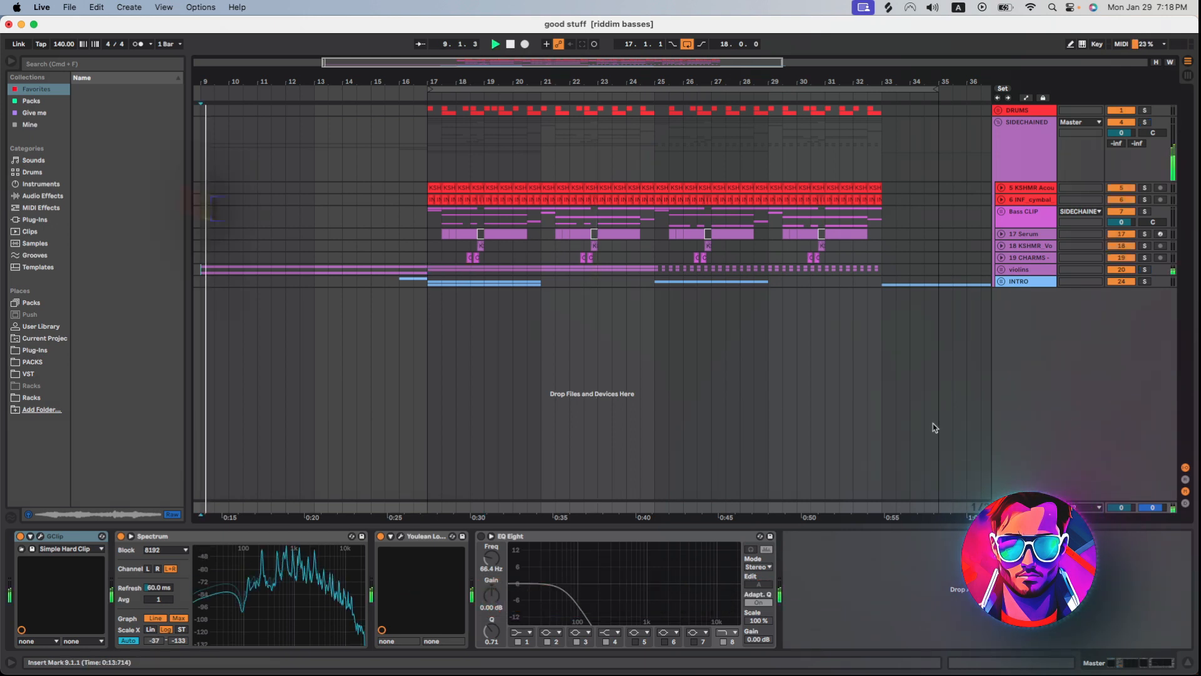